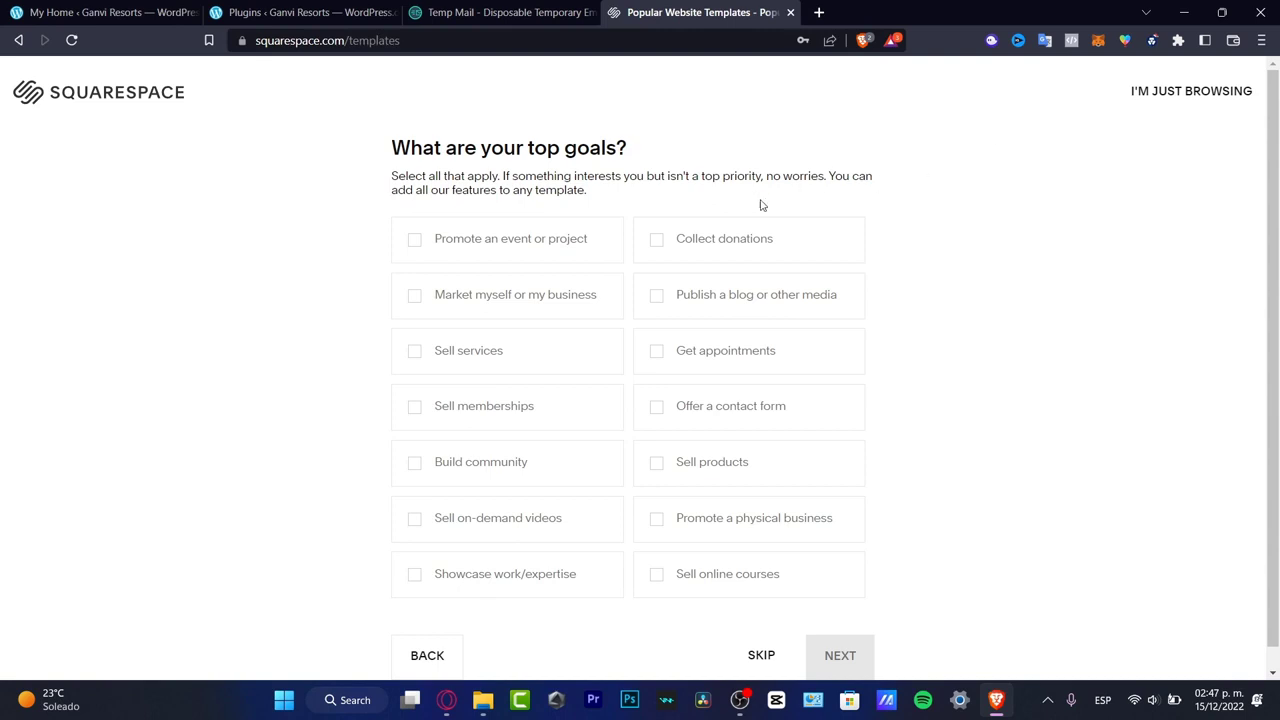
- Choose the goals Promote an event or project, Get appointments, Showcase work/expertise and Build community, and continue the questionnaire
click(552, 243)
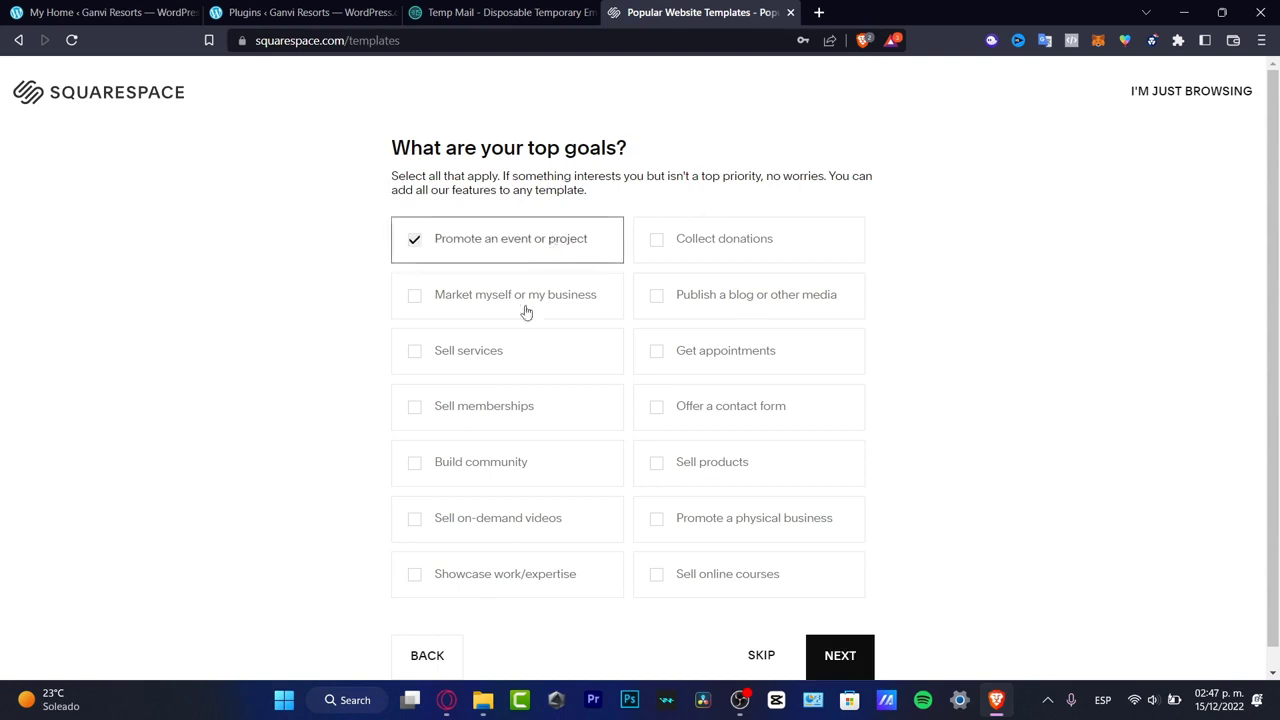
click(741, 361)
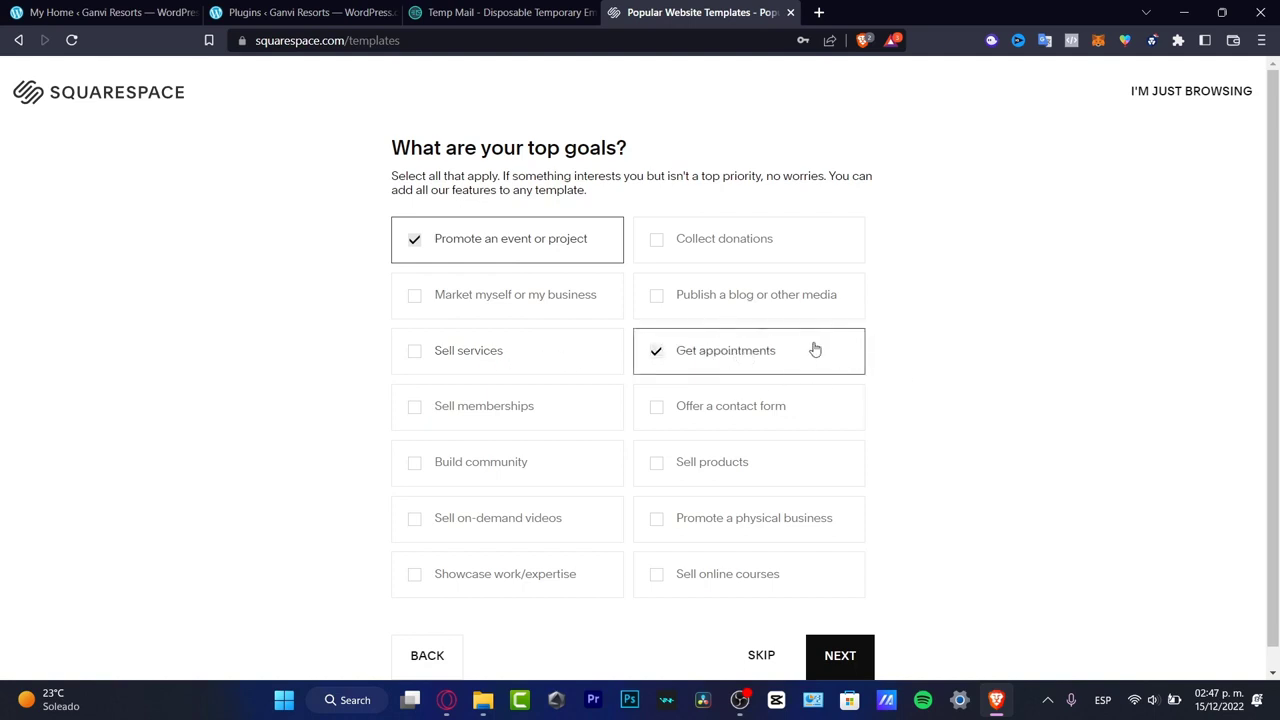
scroll(790, 350, down, 1)
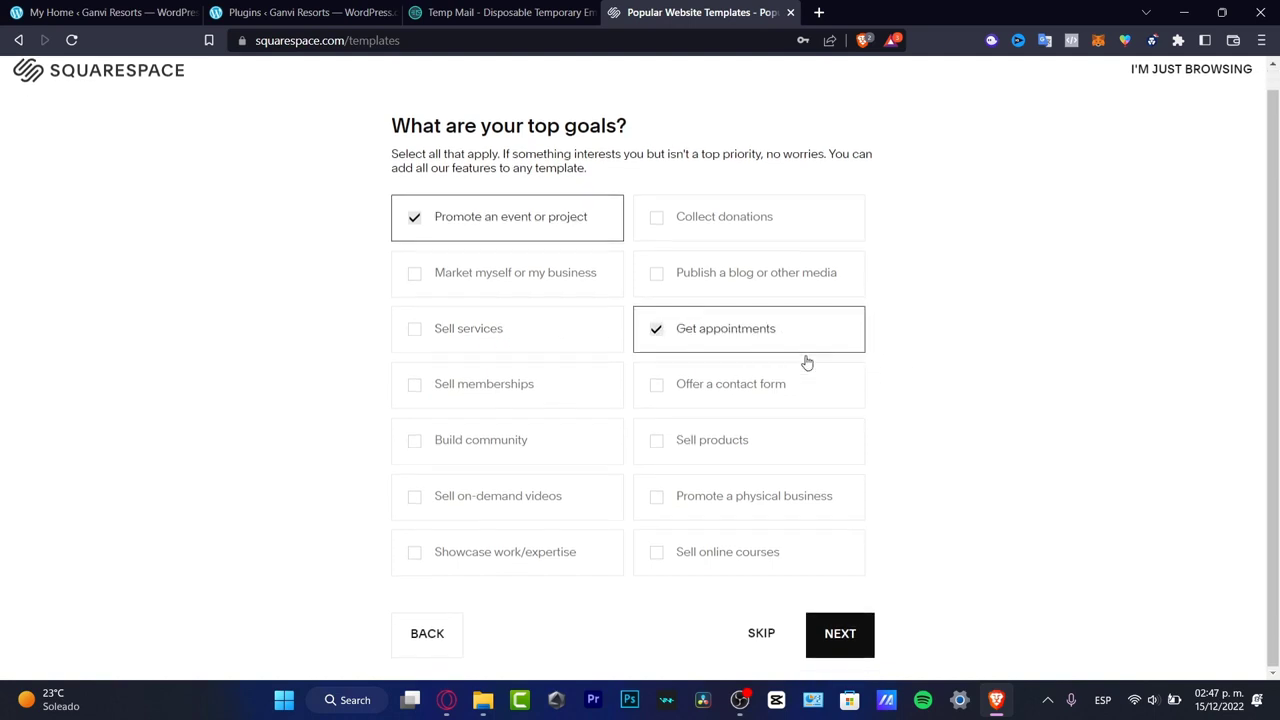
click(545, 552)
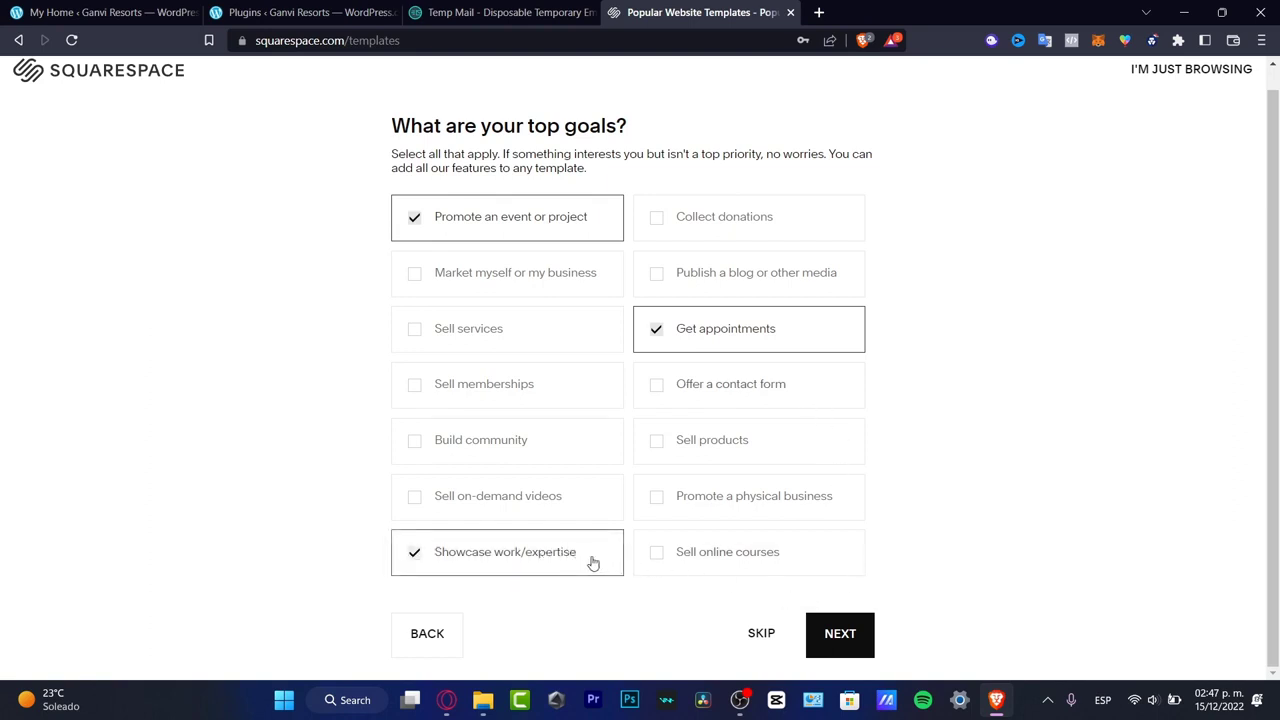
click(477, 449)
click(846, 628)
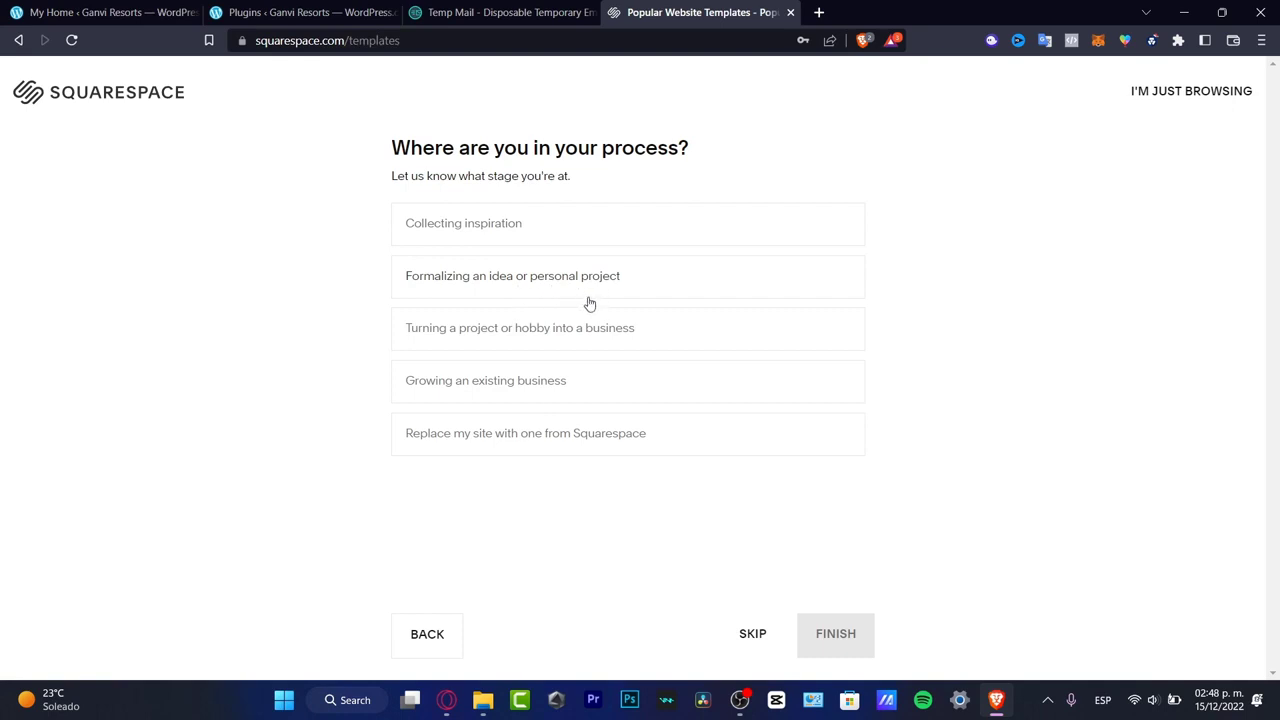
- Set the process stage to Collecting inspiration and finish the questionnaire
click(585, 387)
click(600, 390)
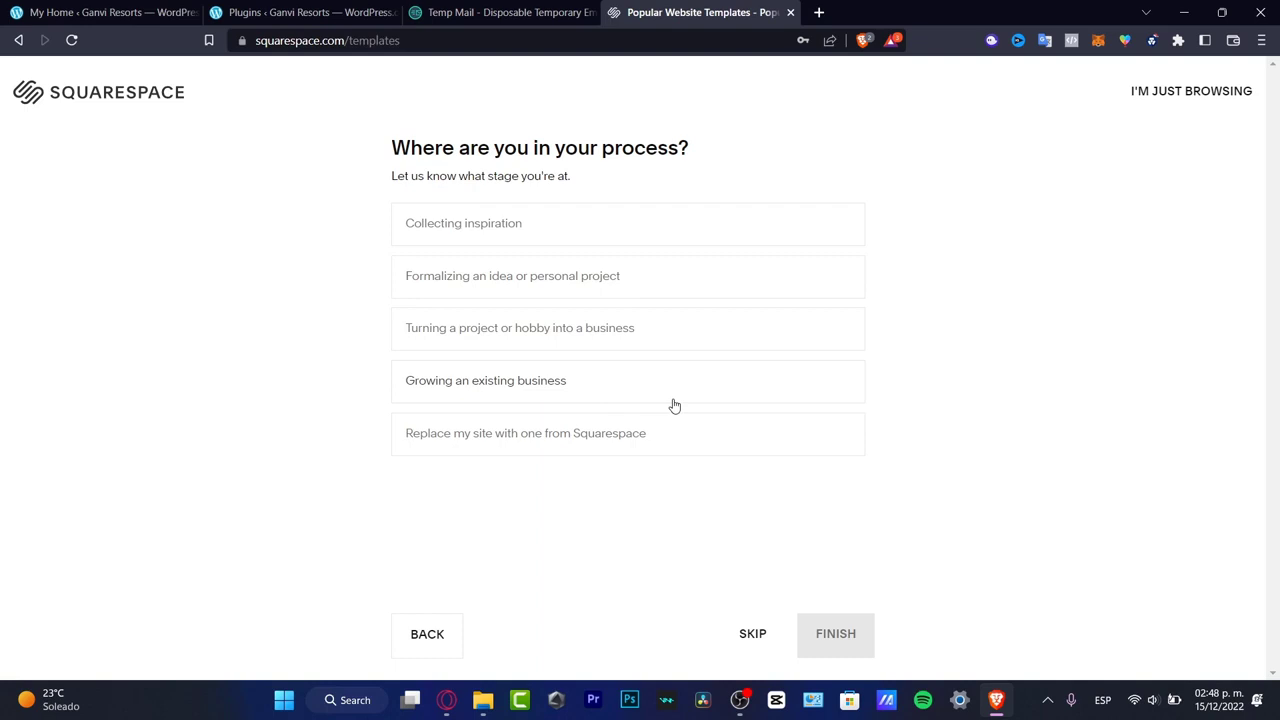
click(508, 234)
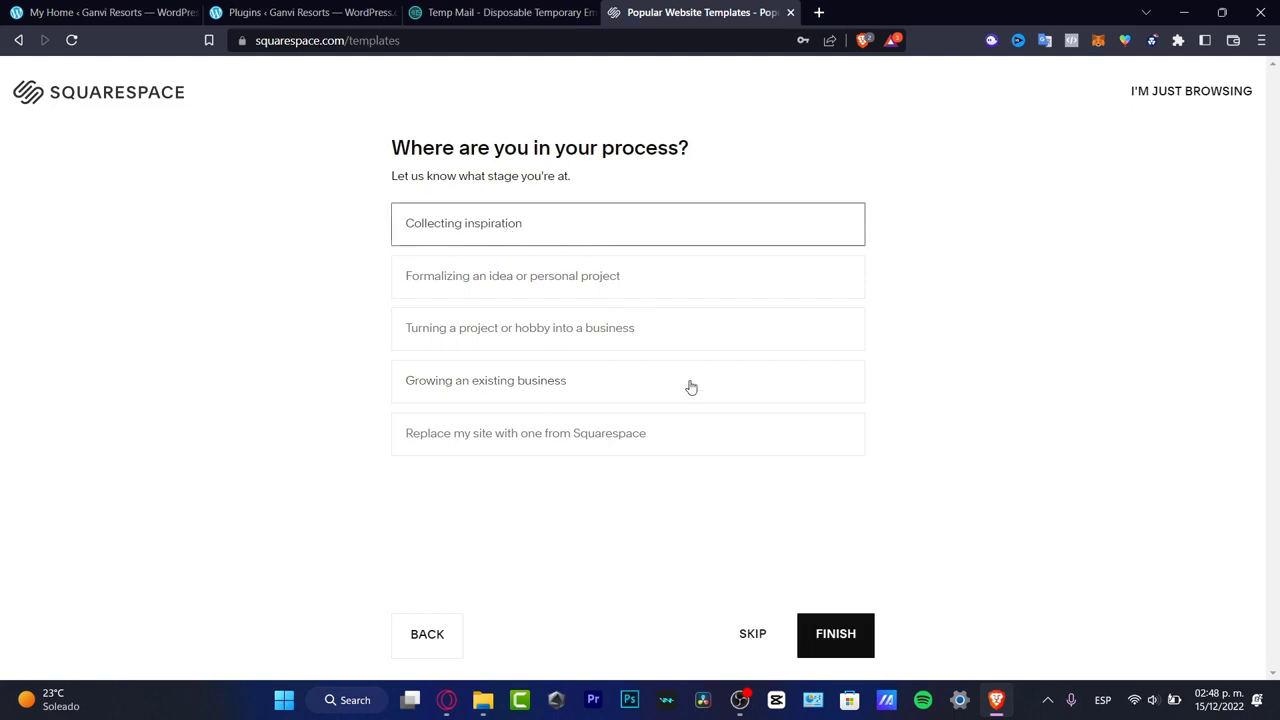
click(832, 630)
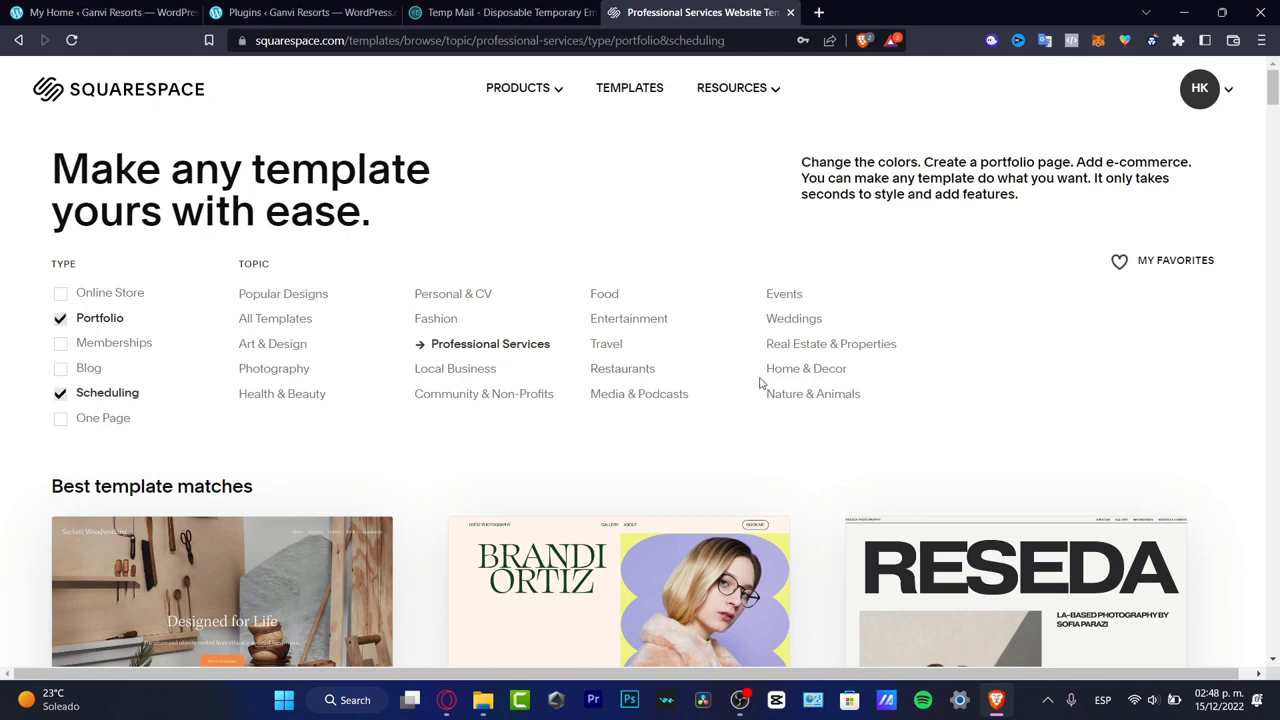
- Look through the best template matches and start a new site with the Reseda template
scroll(845, 433, down, 2)
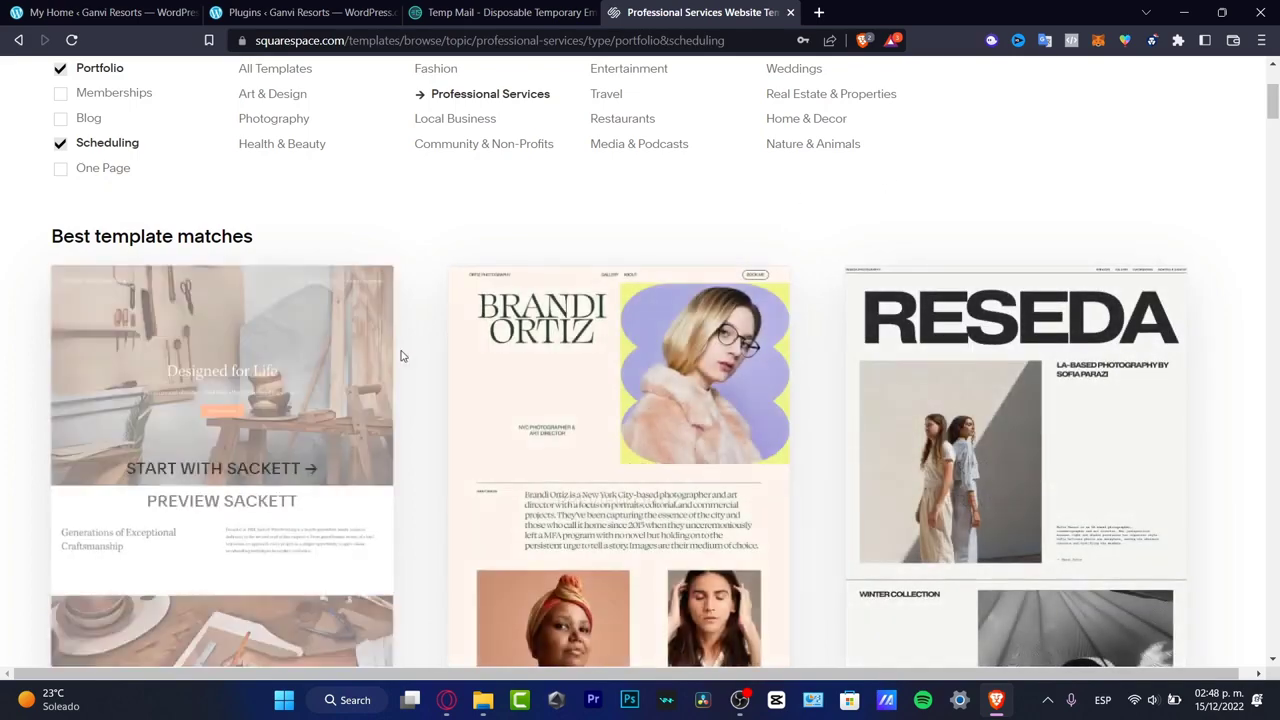
scroll(400, 355, down, 2)
scroll(700, 378, up, 2)
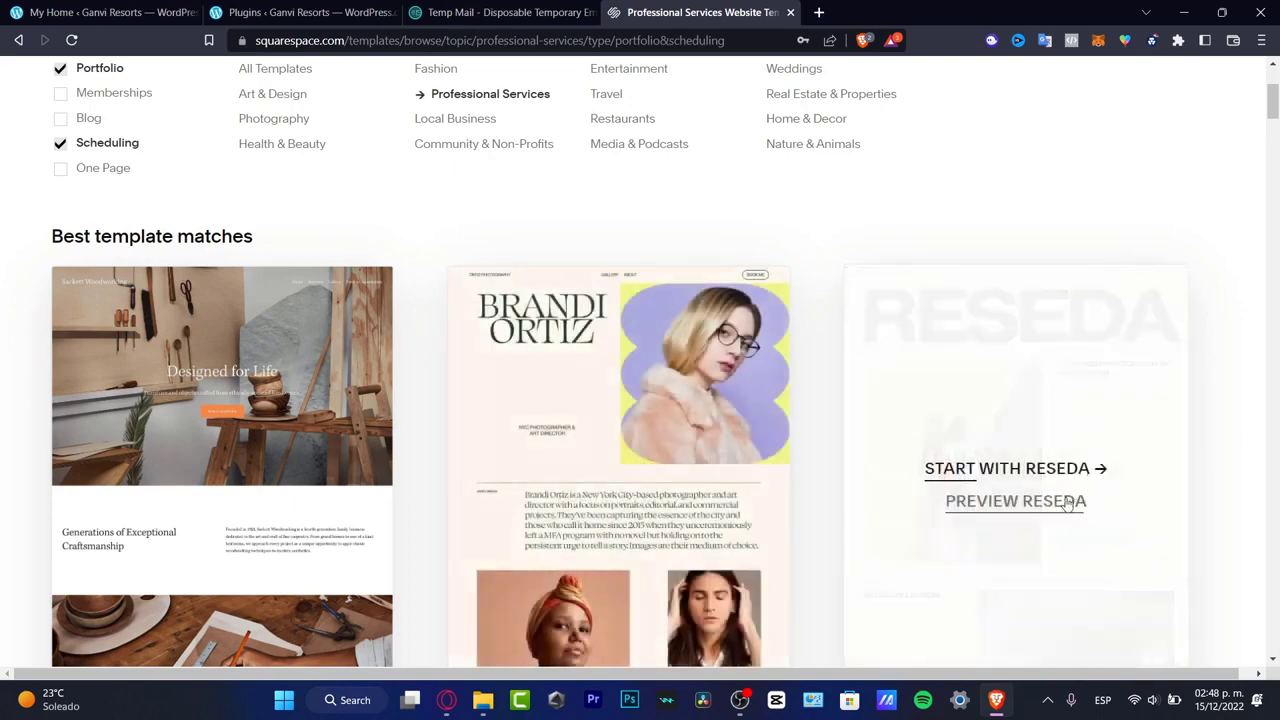
click(1015, 468)
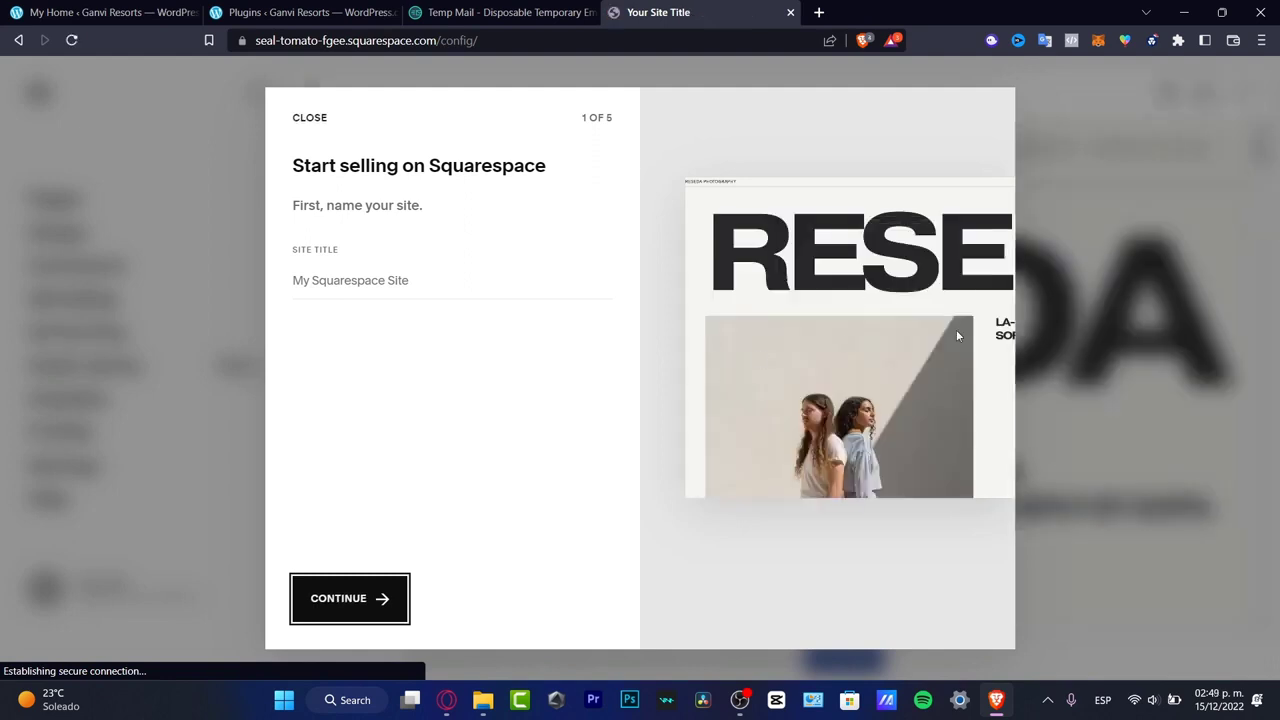
- Title the site SQARE RECORDS and continue the setup
click(425, 280)
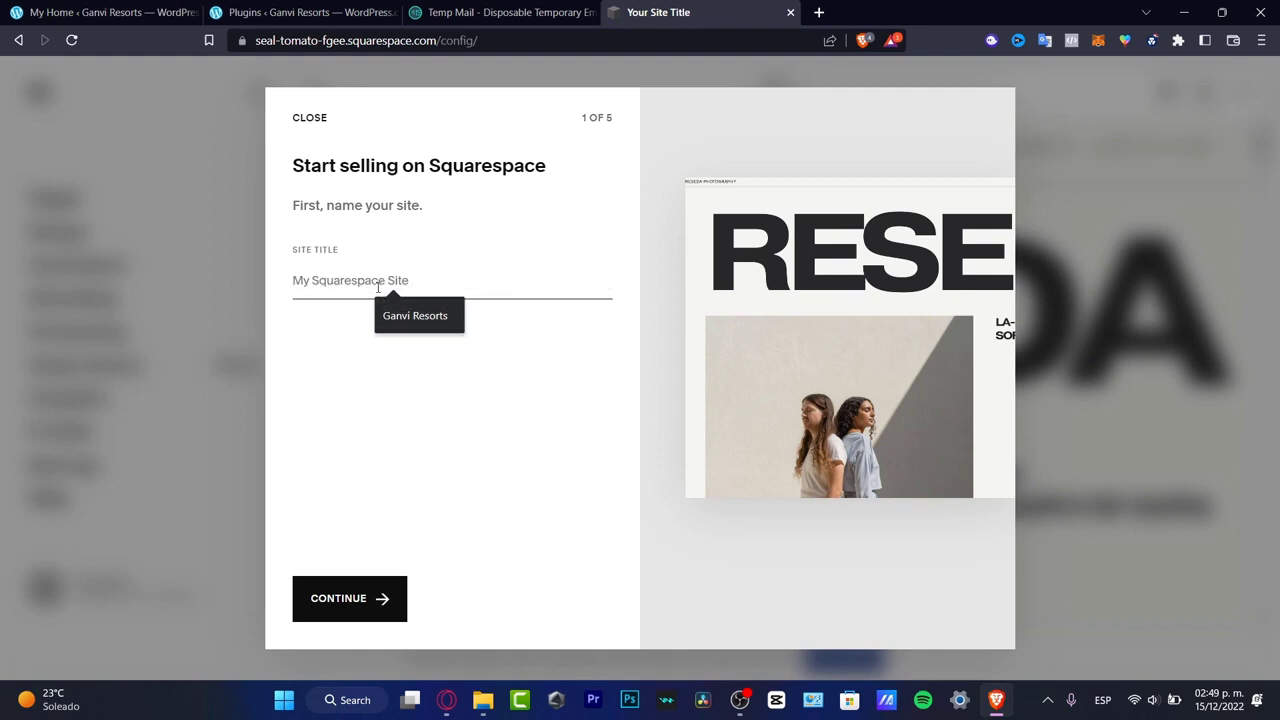
text(SOARE RECORDS)
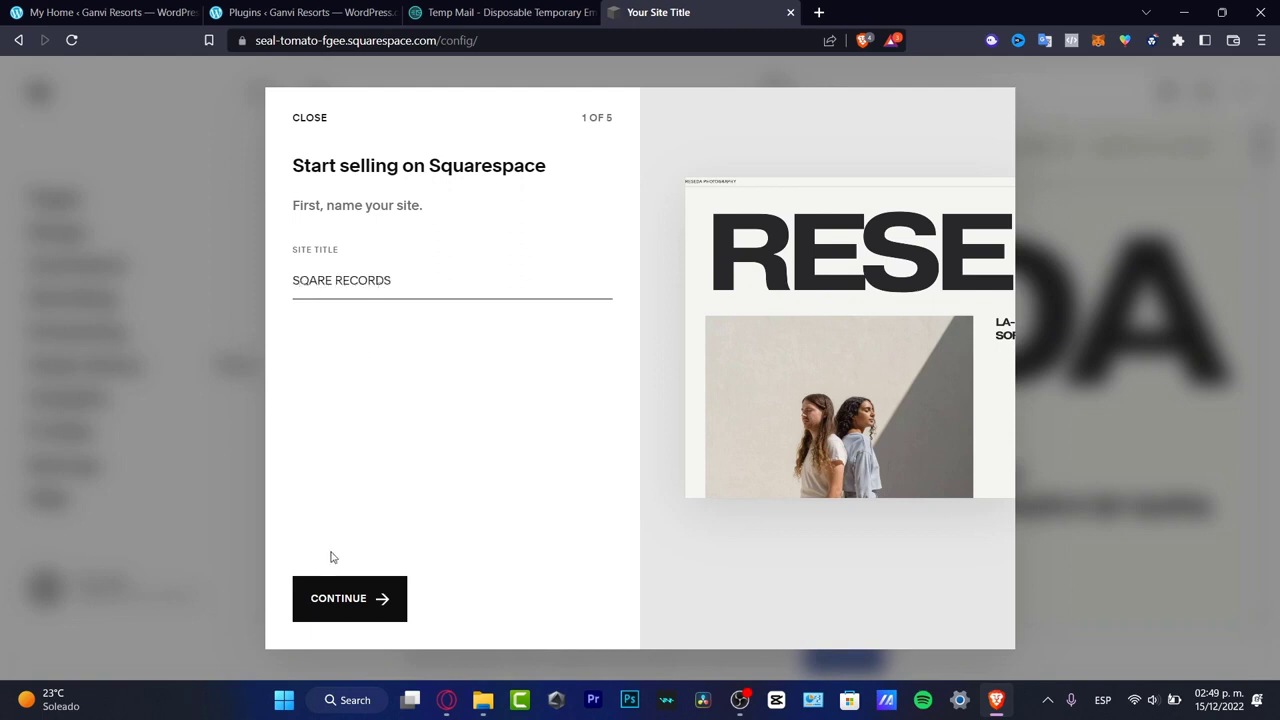
click(371, 596)
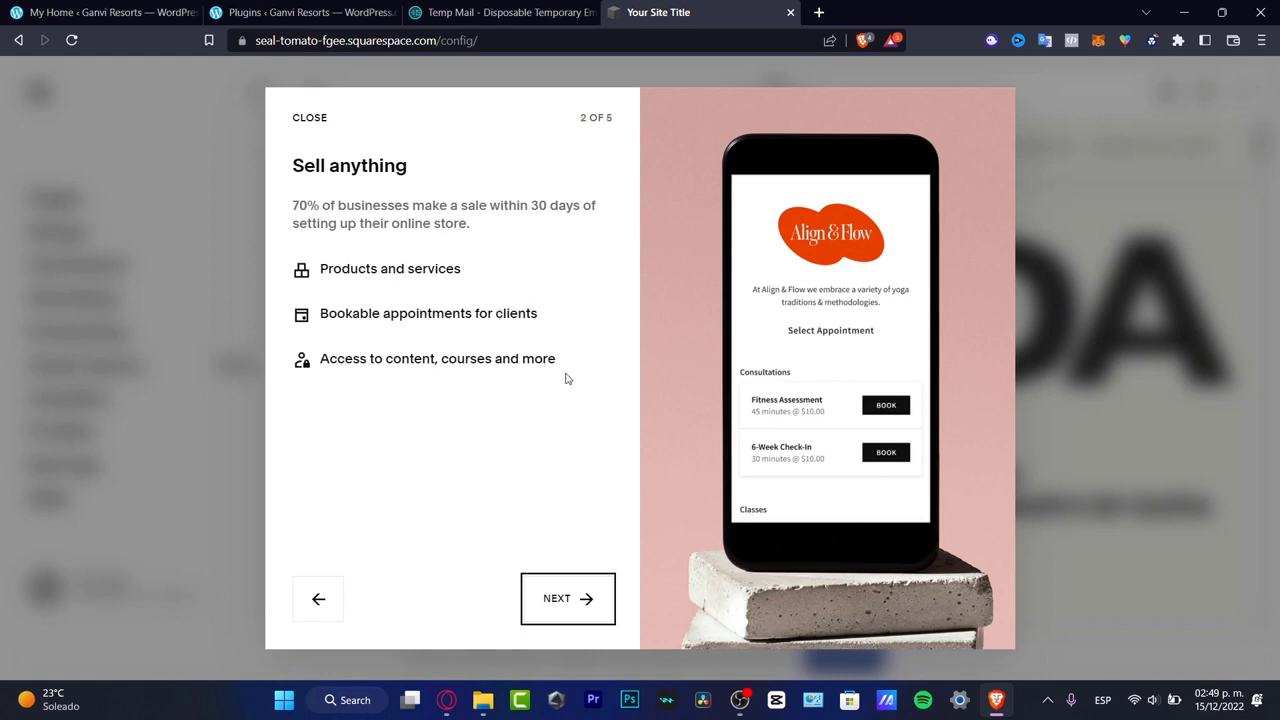
- Advance through the setup introduction pages and choose to start by styling the site
click(590, 596)
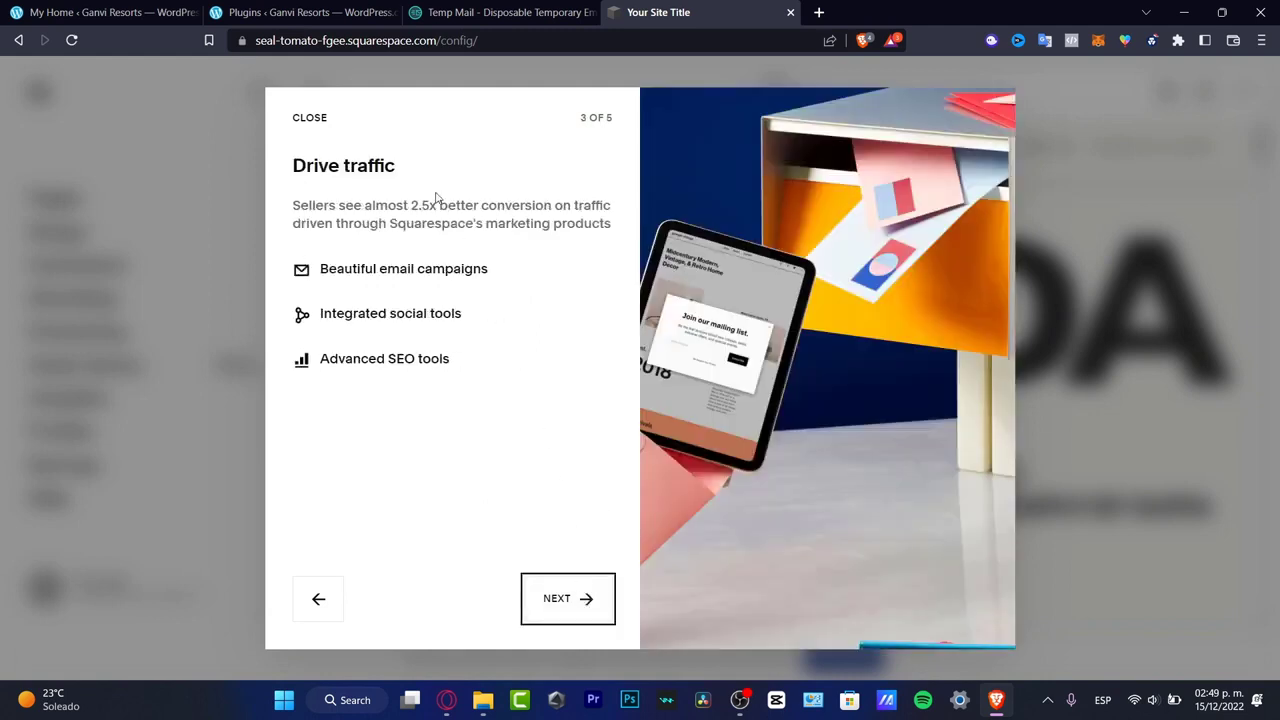
click(551, 600)
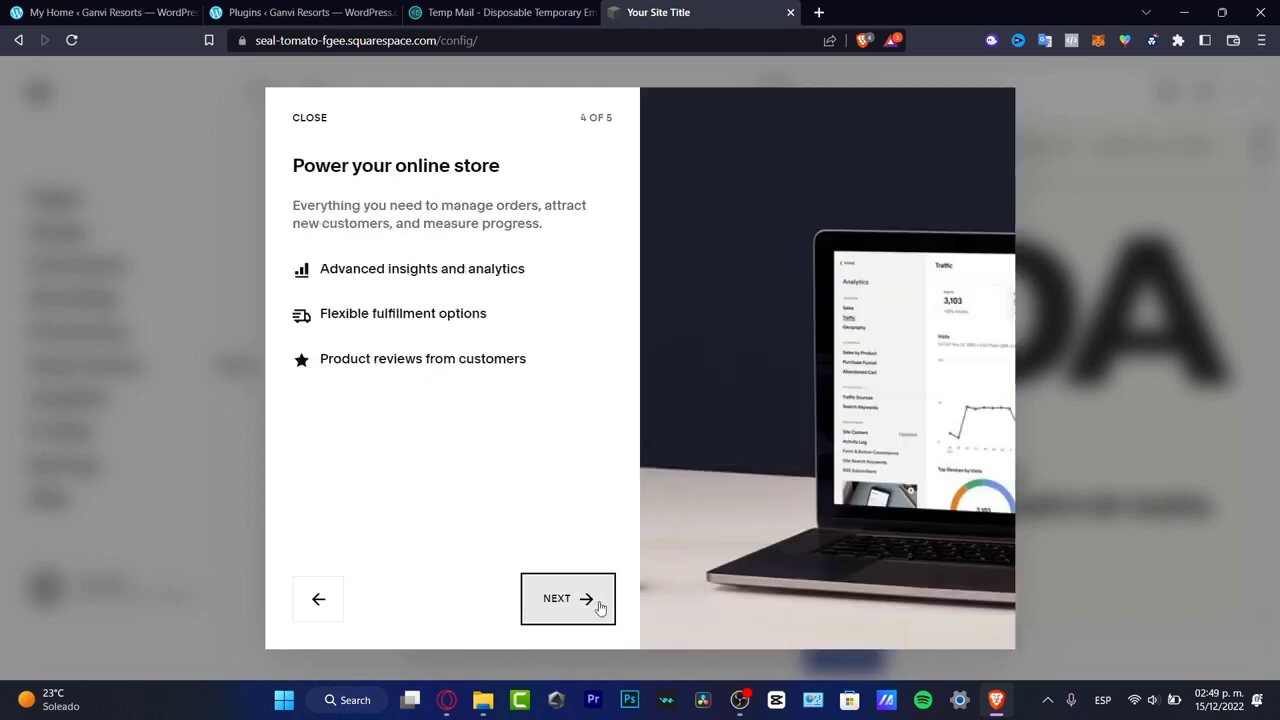
click(592, 603)
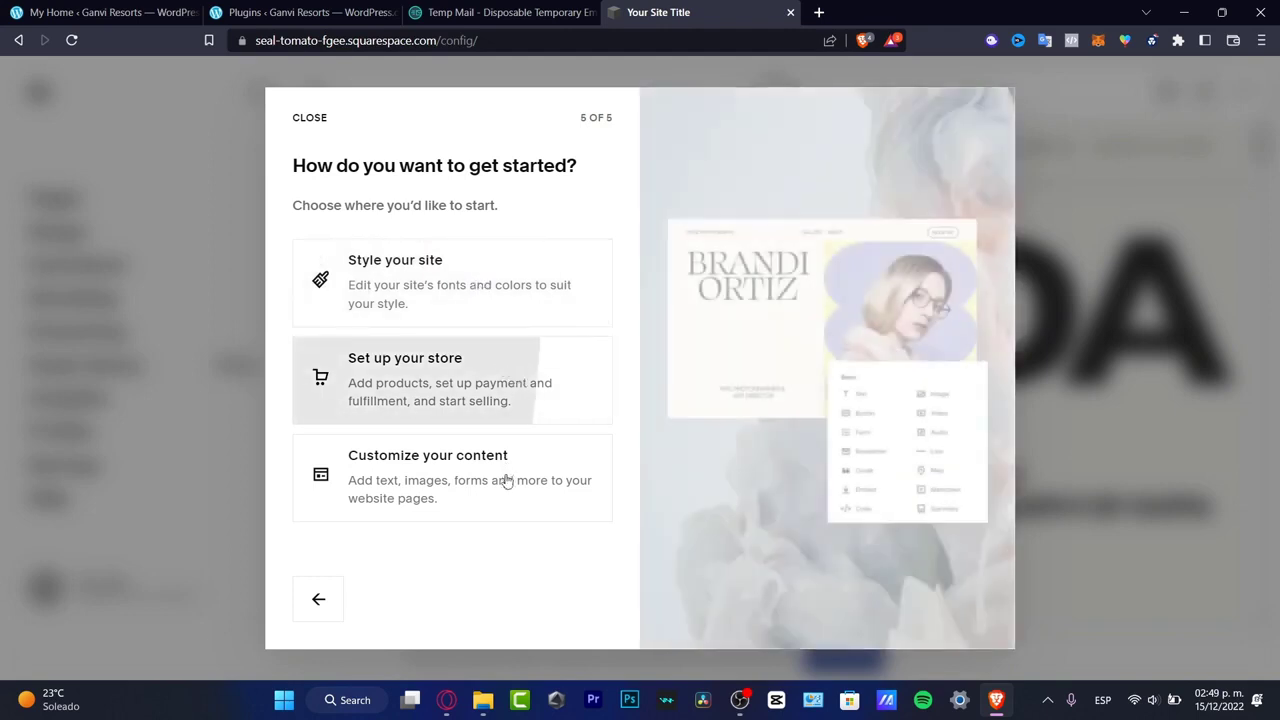
click(486, 286)
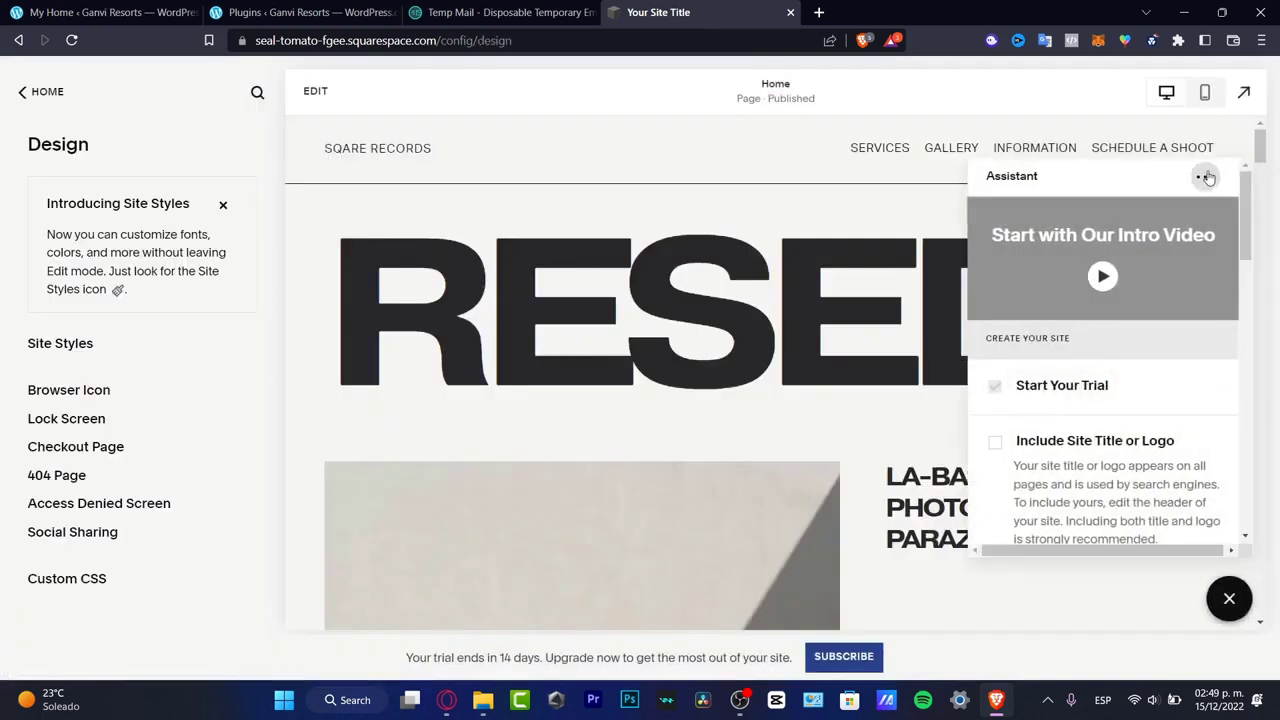
- Set the setup assistant so that it does not show again
click(1207, 177)
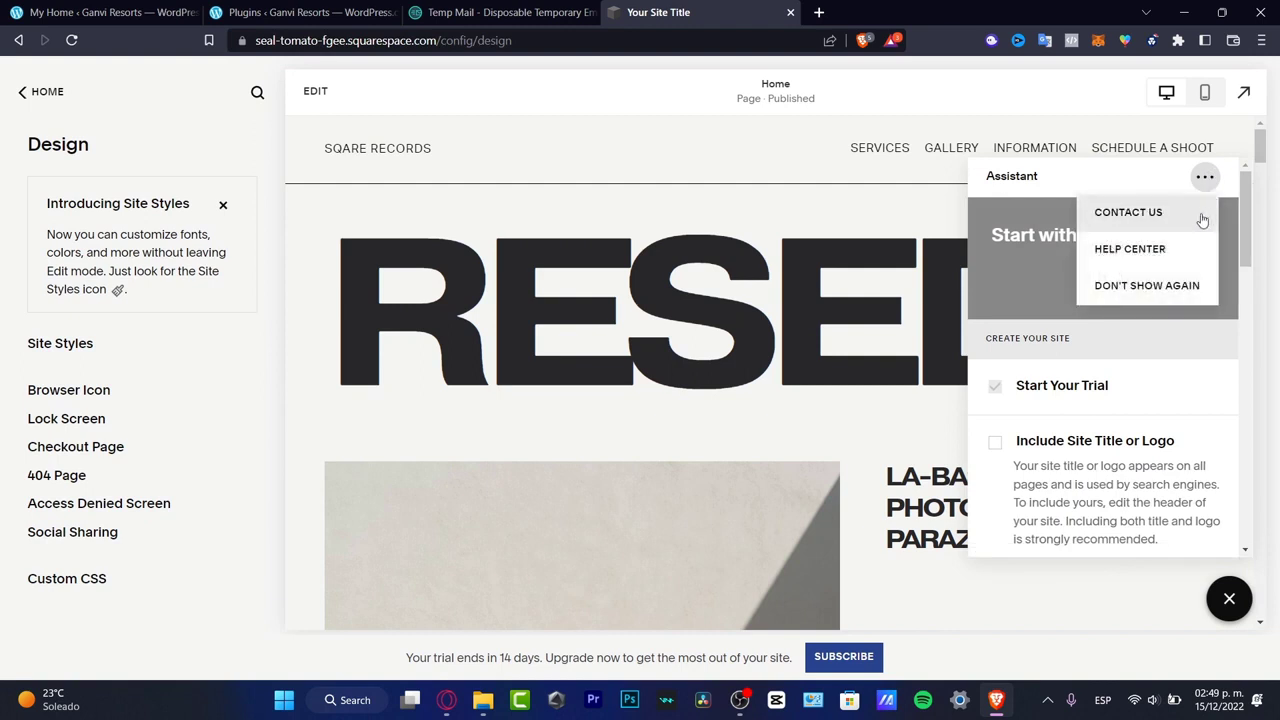
click(1170, 287)
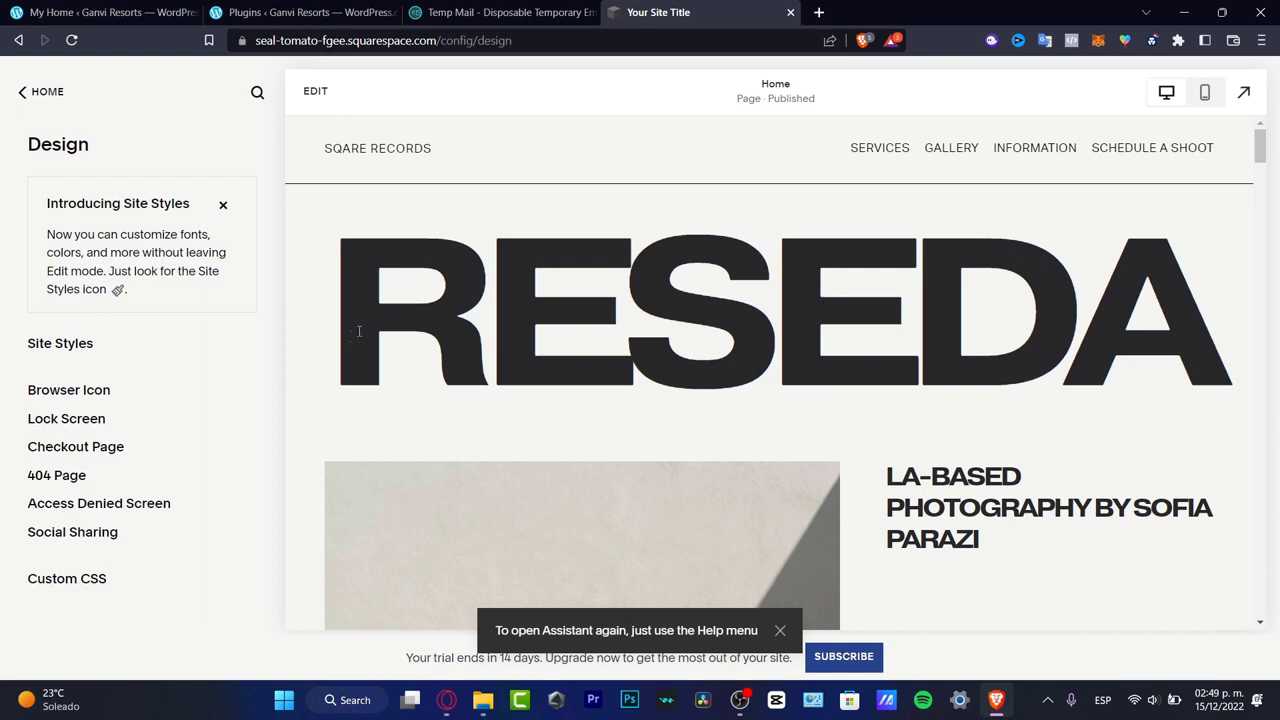
- Open the home page for editing and skip the Fluid Engine introduction and its block tour
double_click(1192, 300)
click(945, 301)
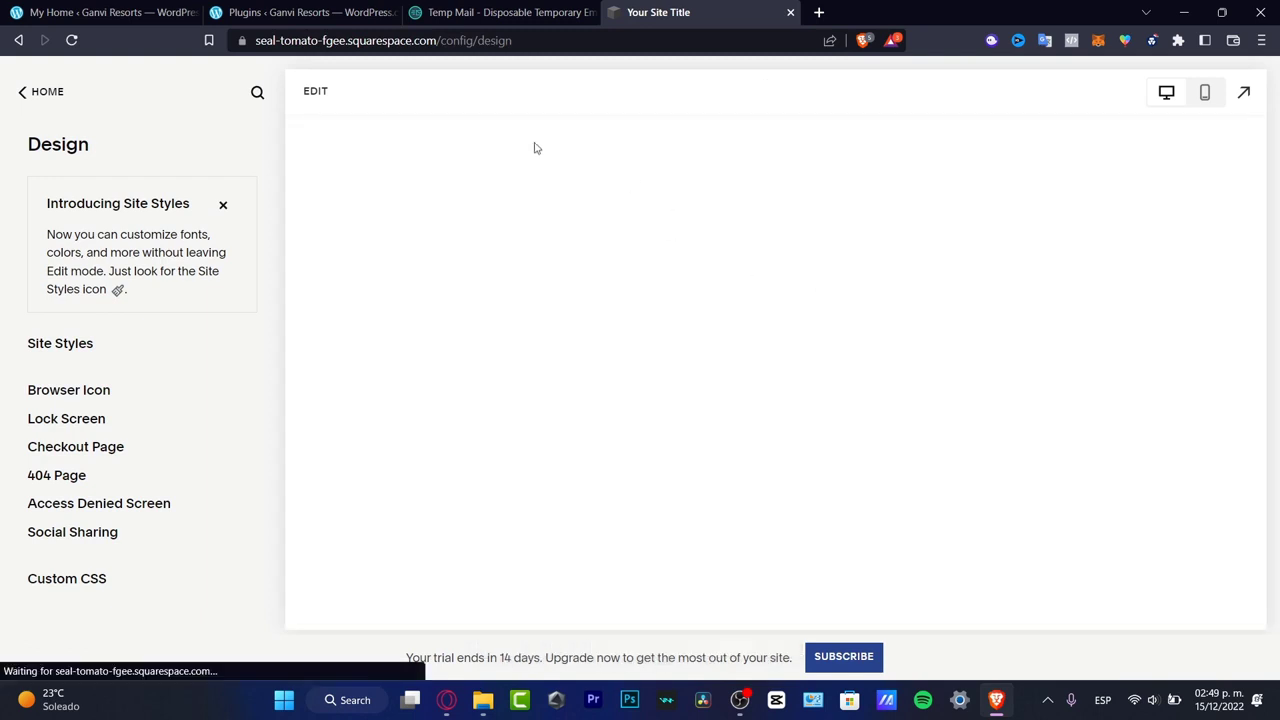
click(315, 91)
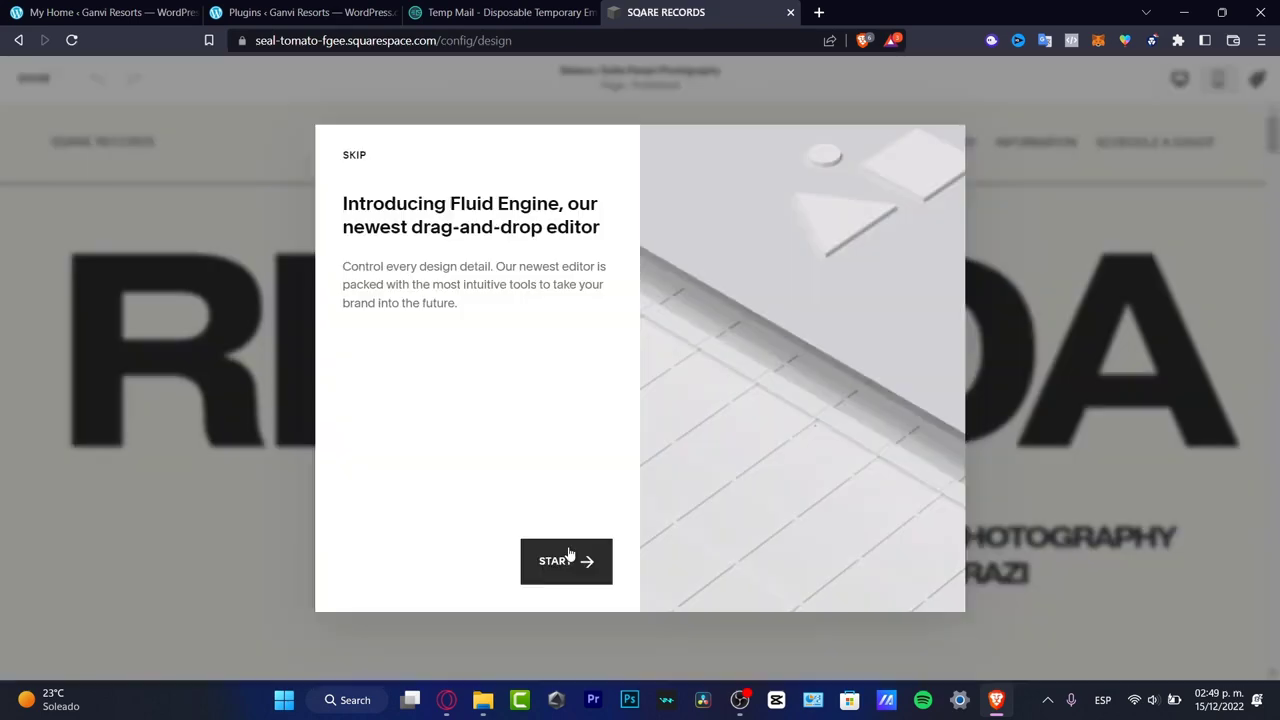
click(566, 560)
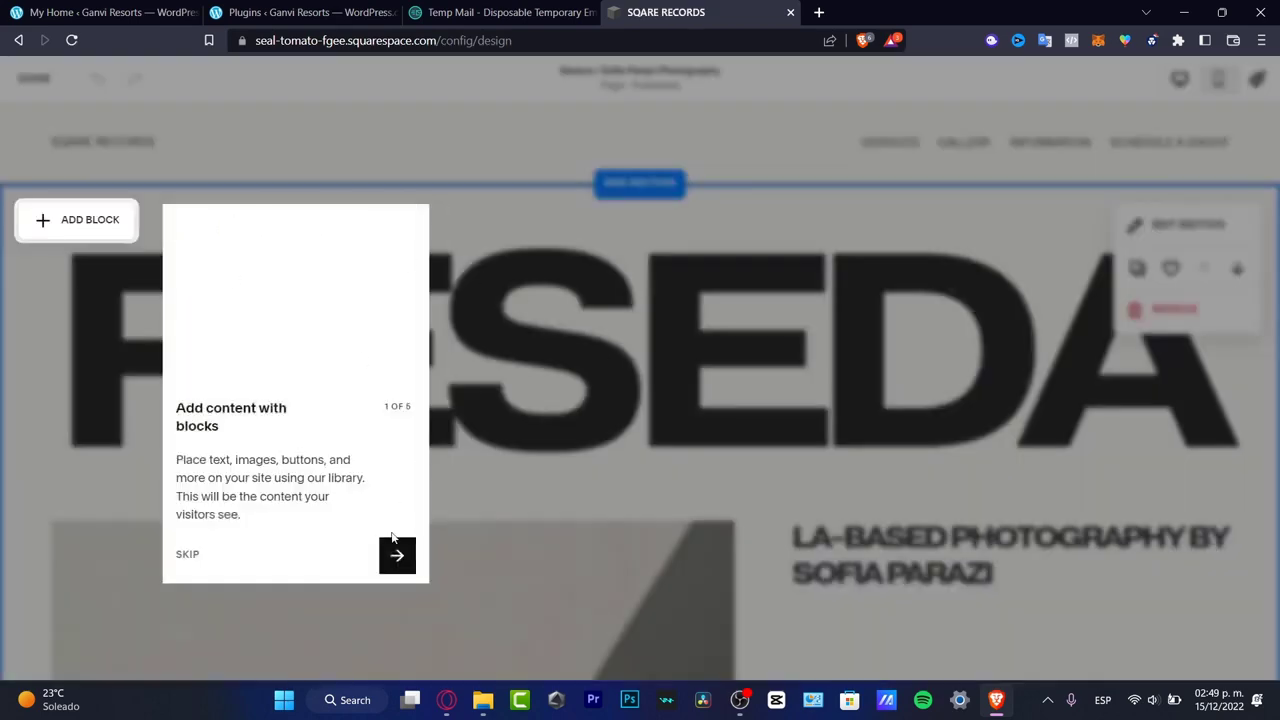
click(181, 553)
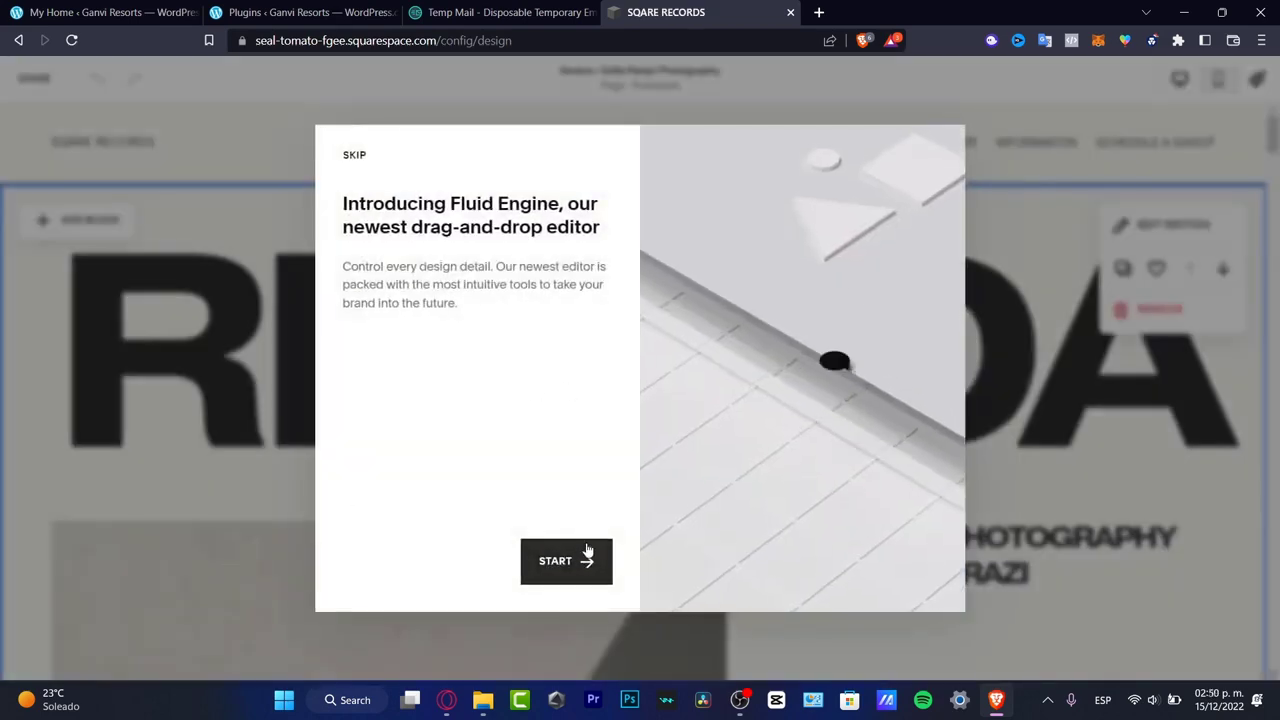
click(355, 157)
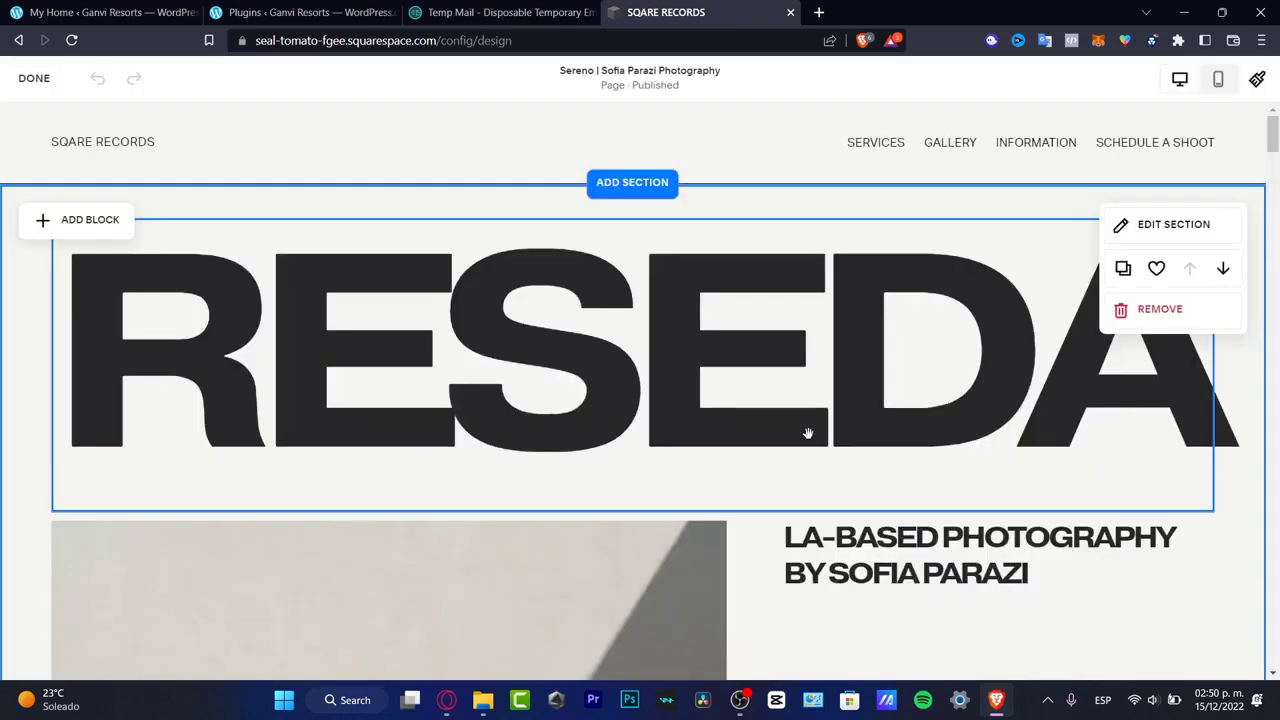
- Replace the large RESEDA heading text with SQARE
click(777, 400)
double_click(780, 398)
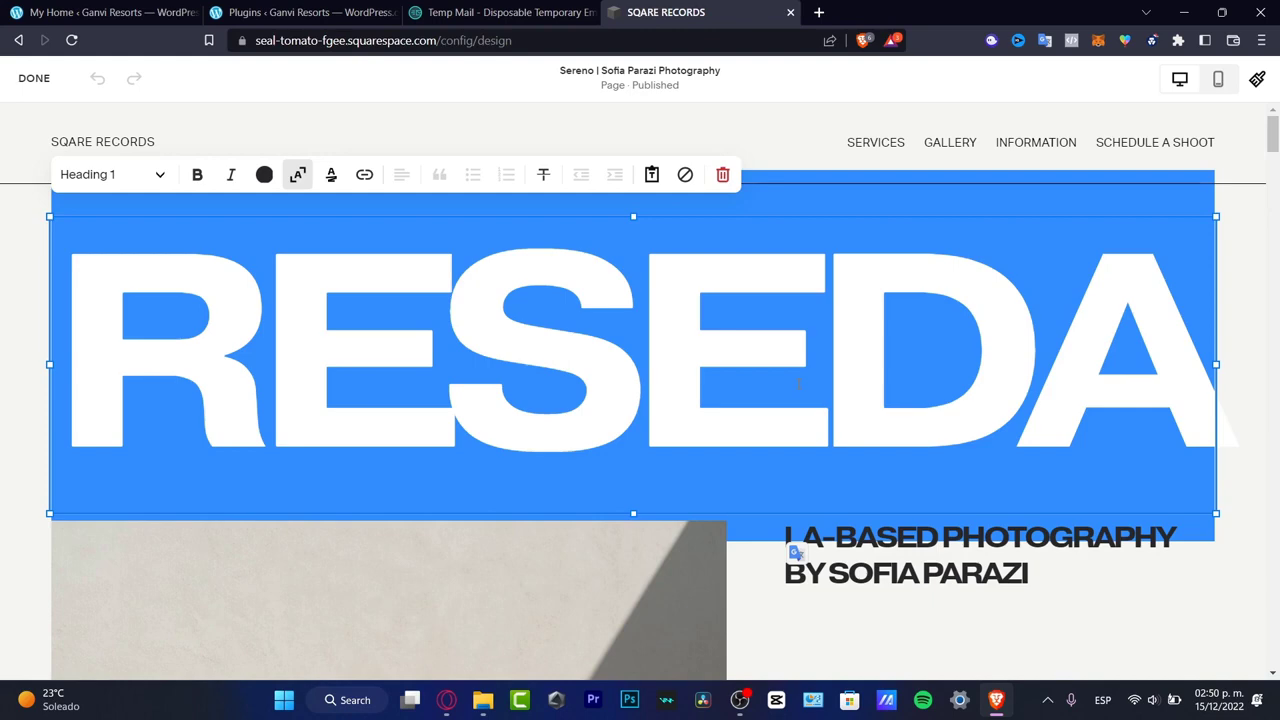
key(BackSpace)
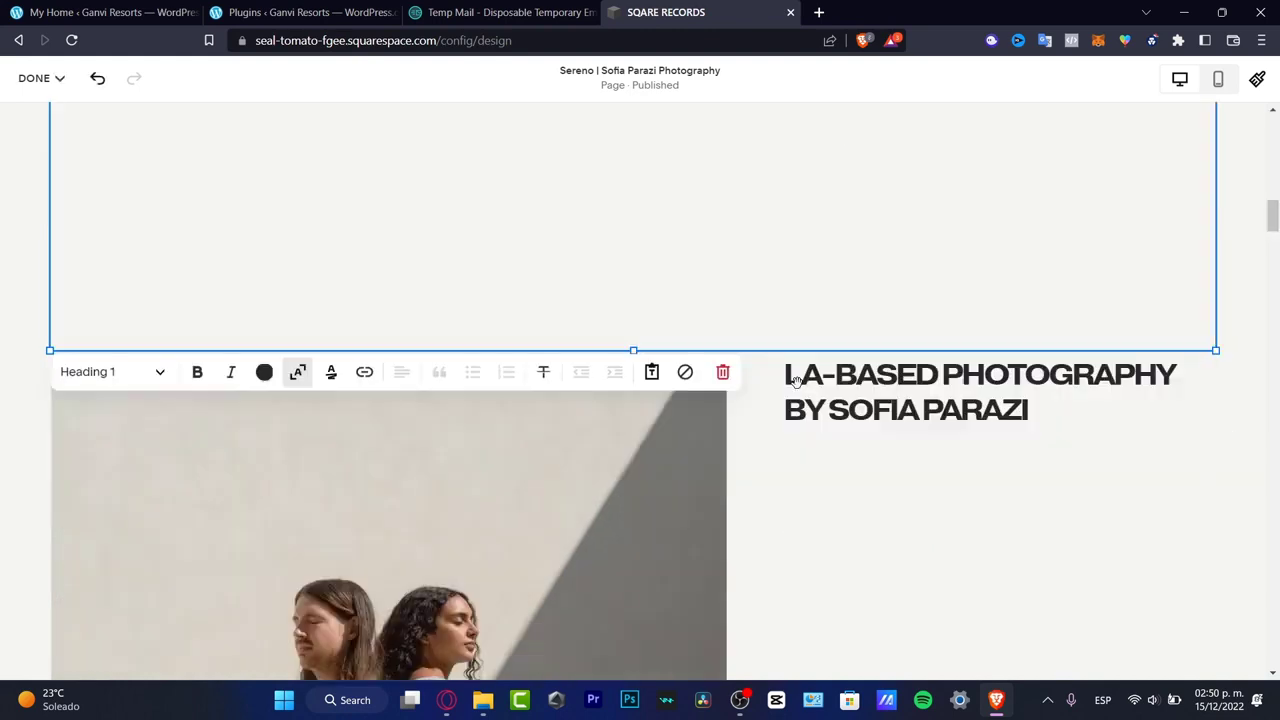
scroll(797, 383, up, 2)
click(797, 383)
scroll(797, 383, up, 3)
scroll(797, 389, up, 4)
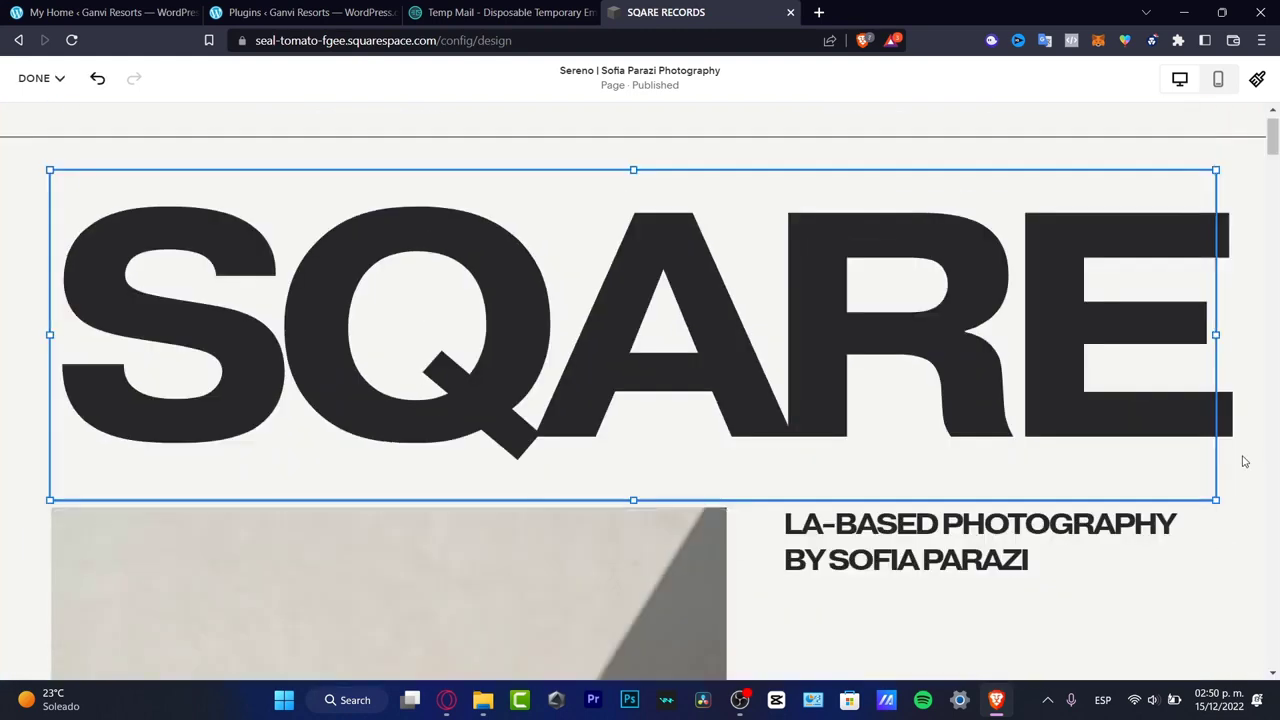
- Duplicate the SQARE heading block and retype the text of the copy
click(808, 301)
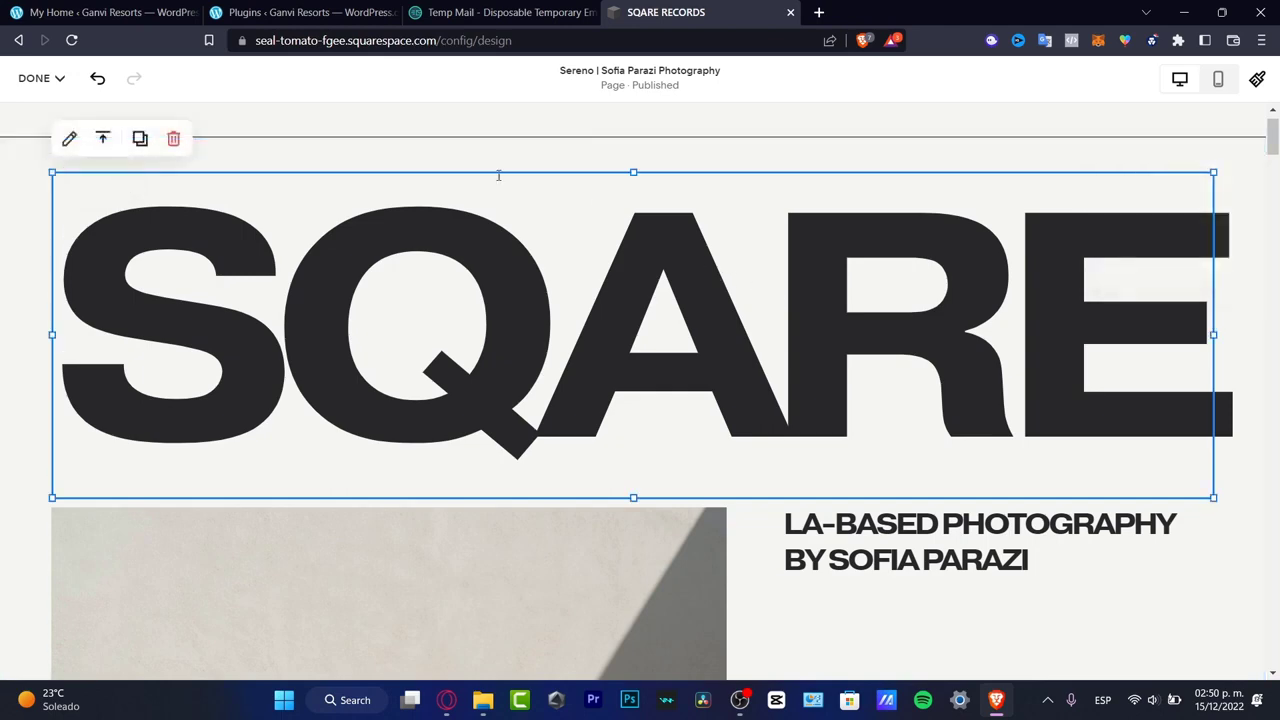
click(140, 138)
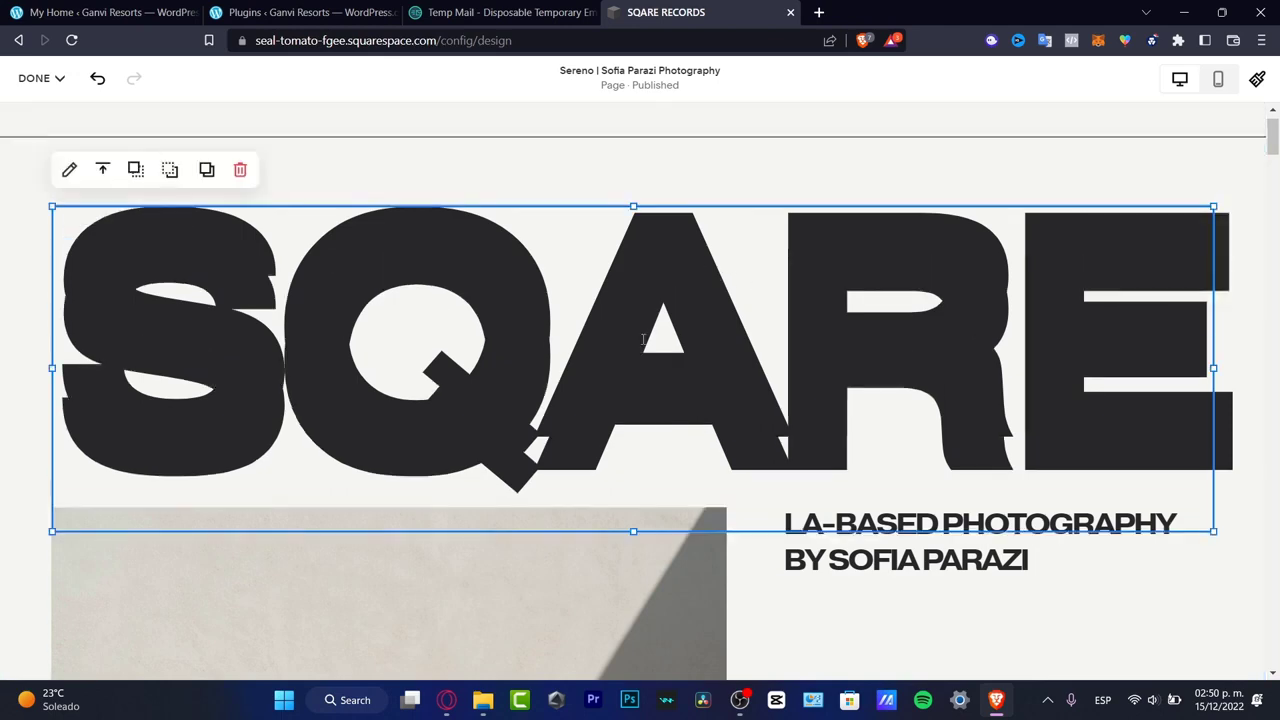
double_click(830, 419)
text(D)
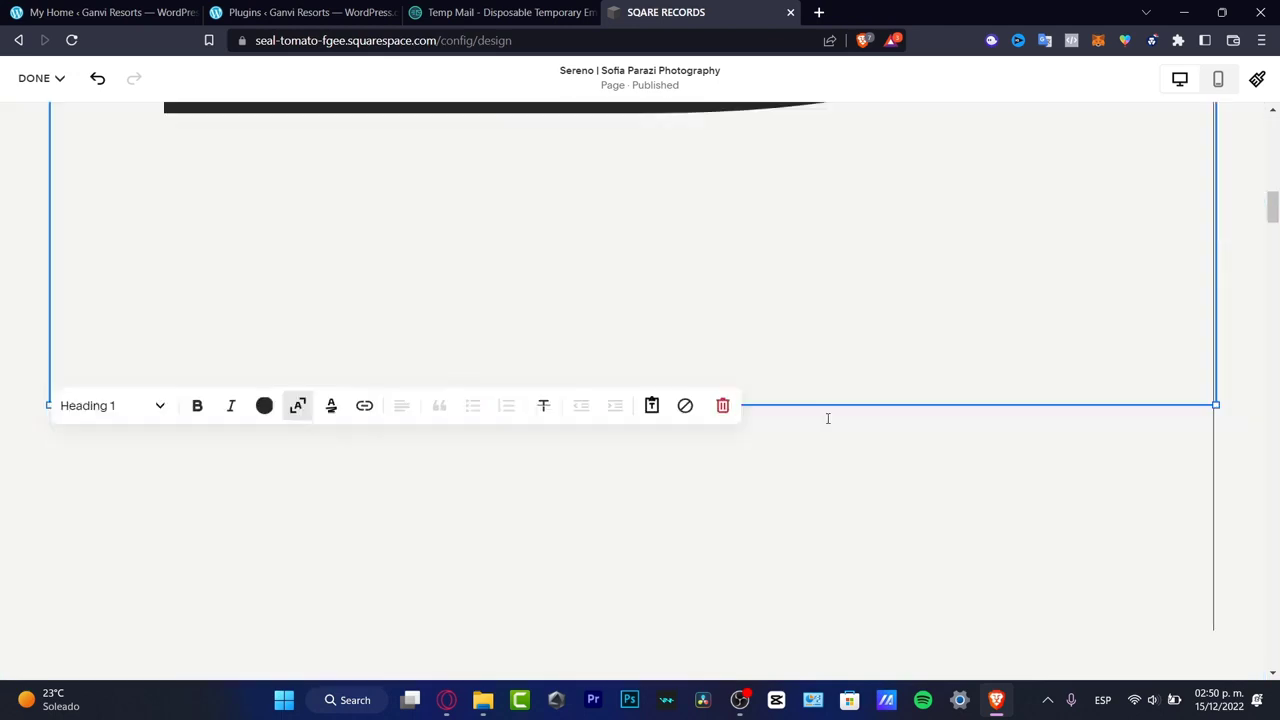
scroll(828, 419, up, 5)
scroll(828, 419, up, 6)
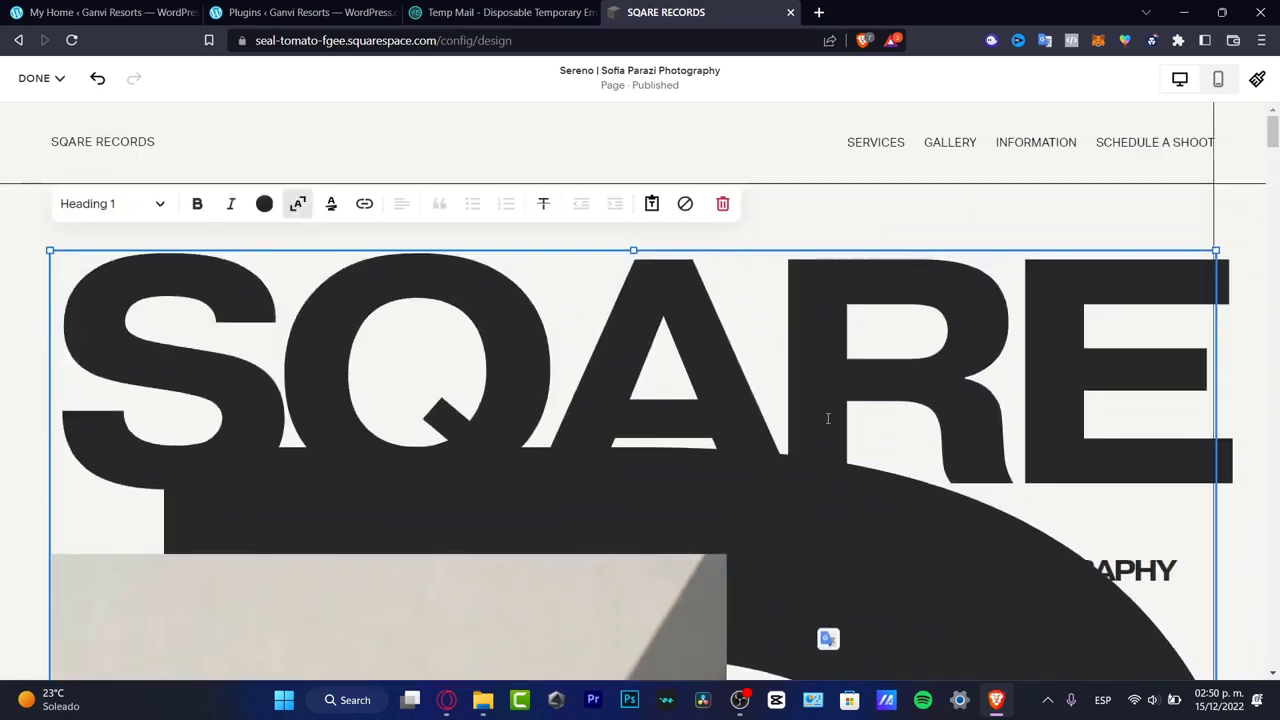
scroll(828, 419, down, 2)
key(BackSpace)
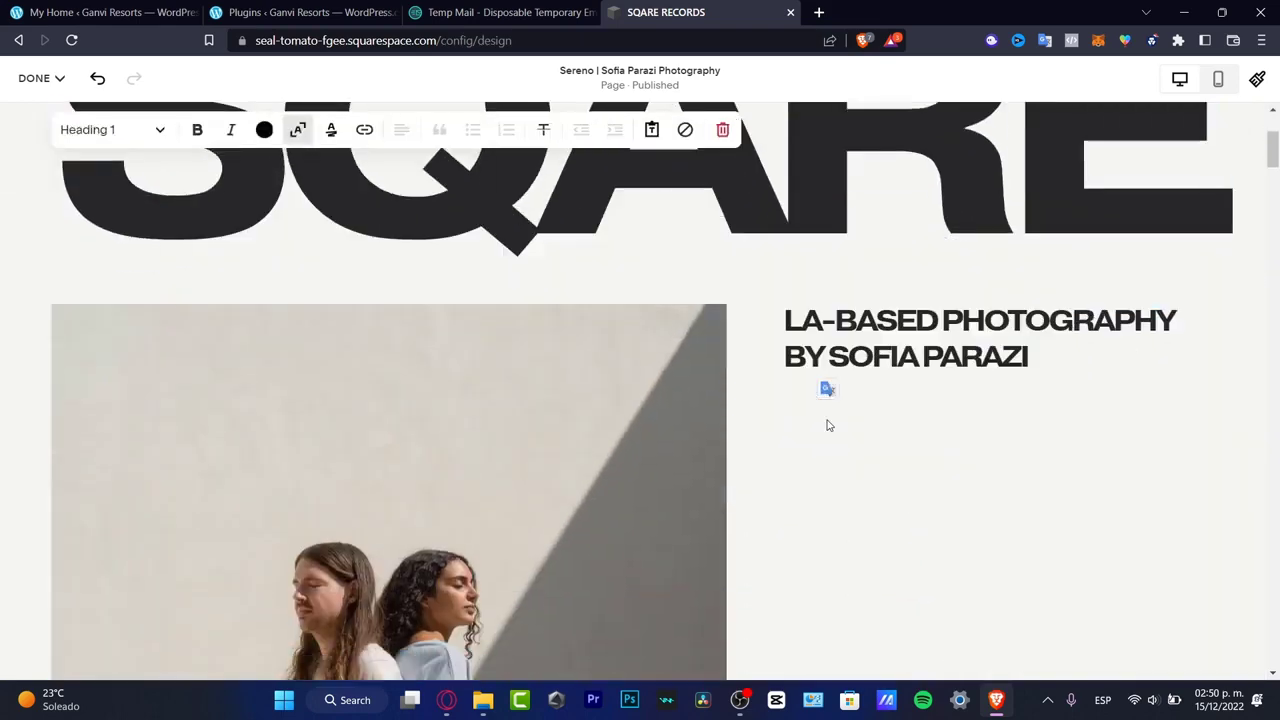
- Dismiss the reminder about checking the mobile view
scroll(828, 419, down, 4)
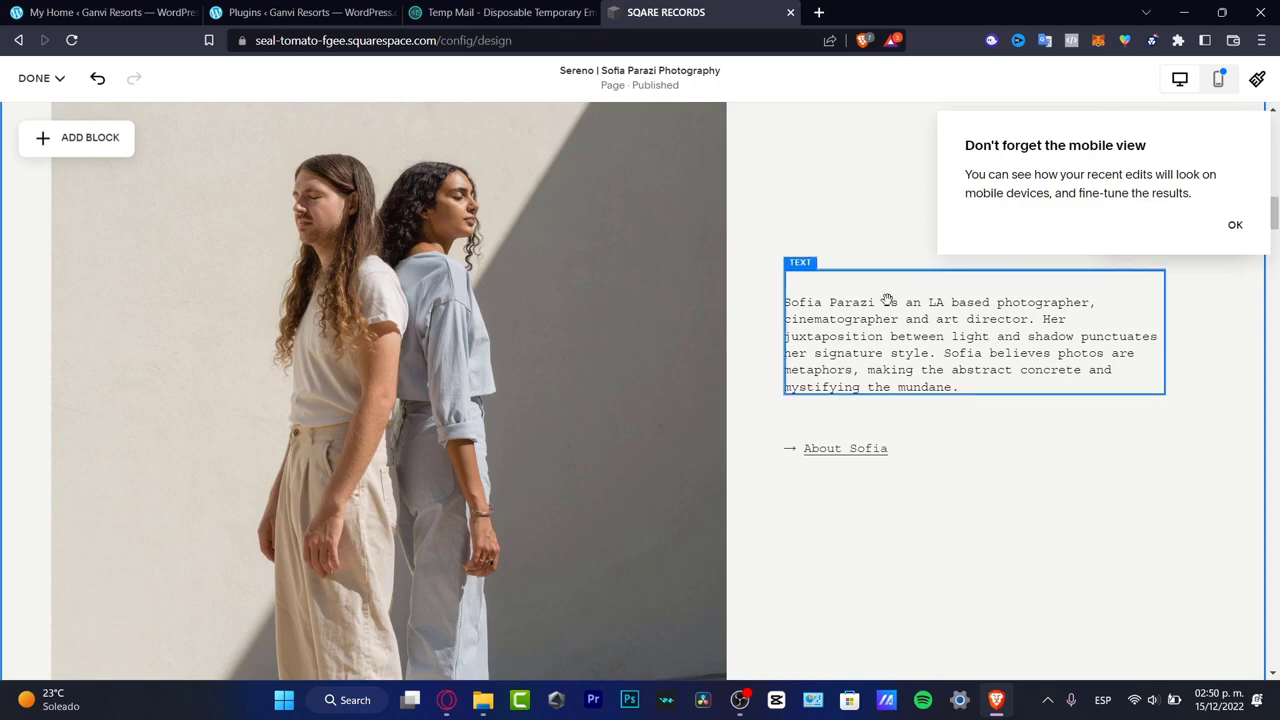
click(1234, 226)
scroll(986, 323, up, 5)
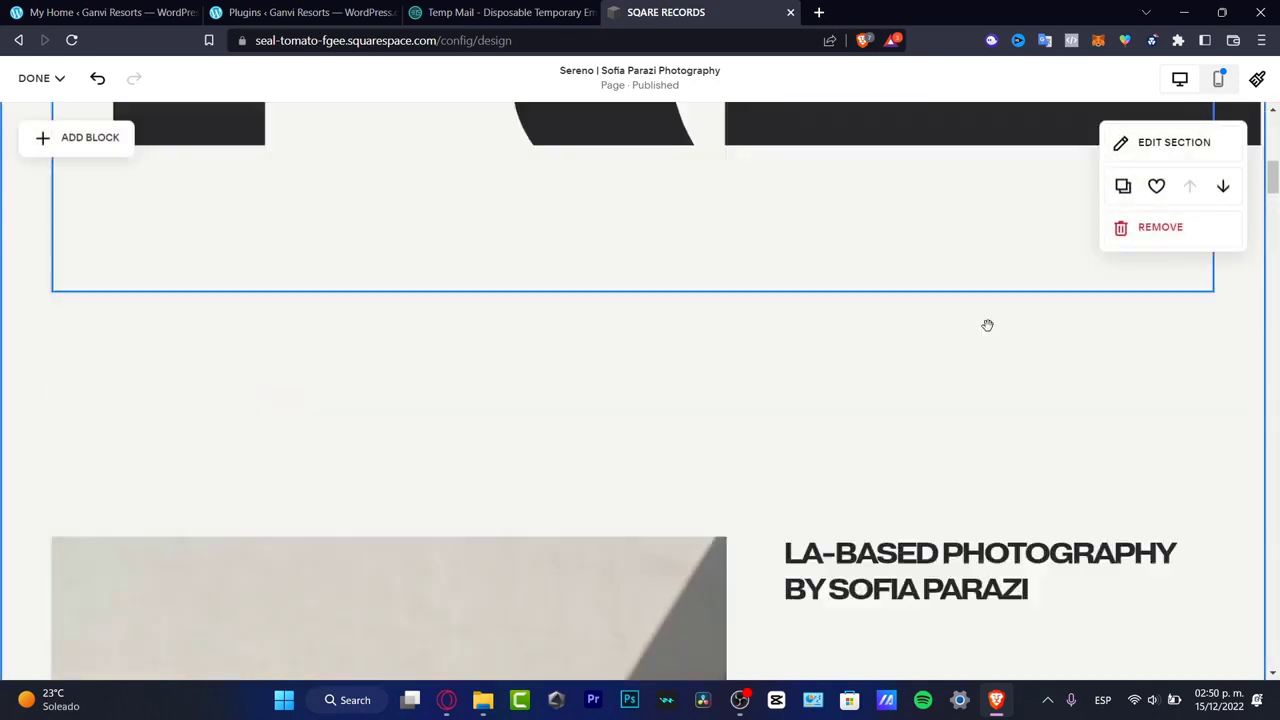
- Try a background on the duplicated heading block, switch it off again and leave the block's text editing
click(957, 487)
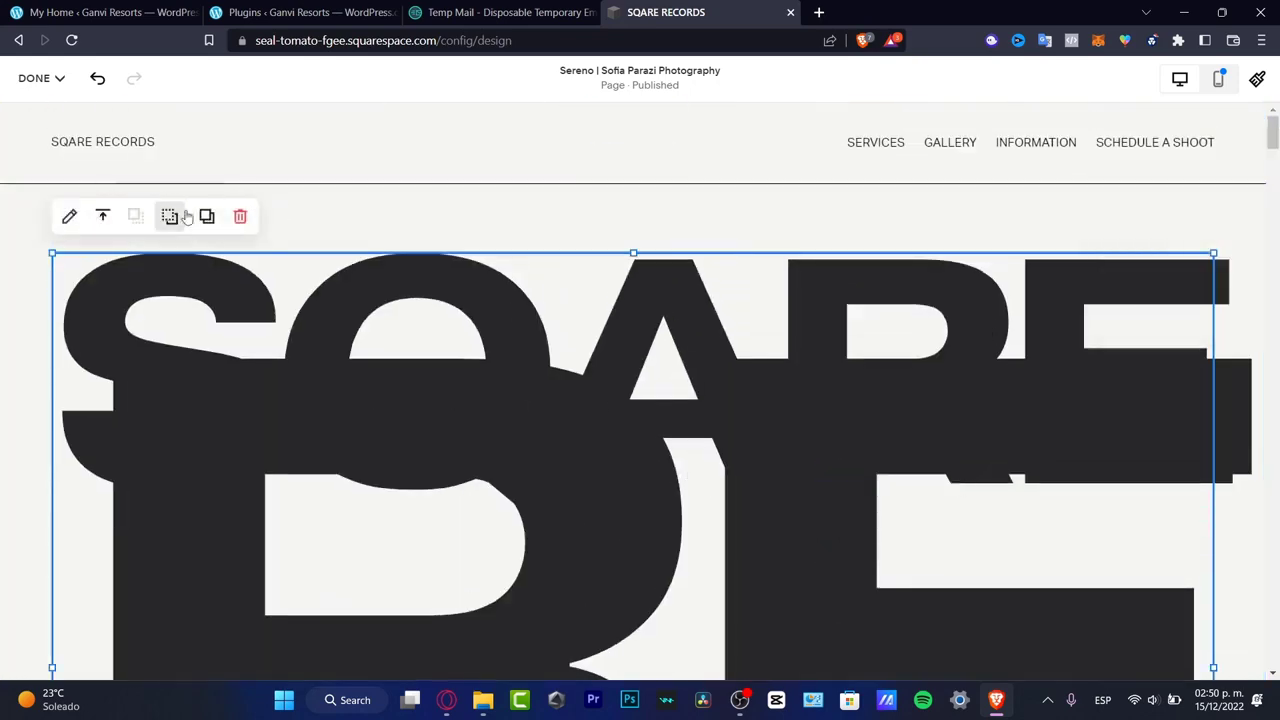
click(69, 217)
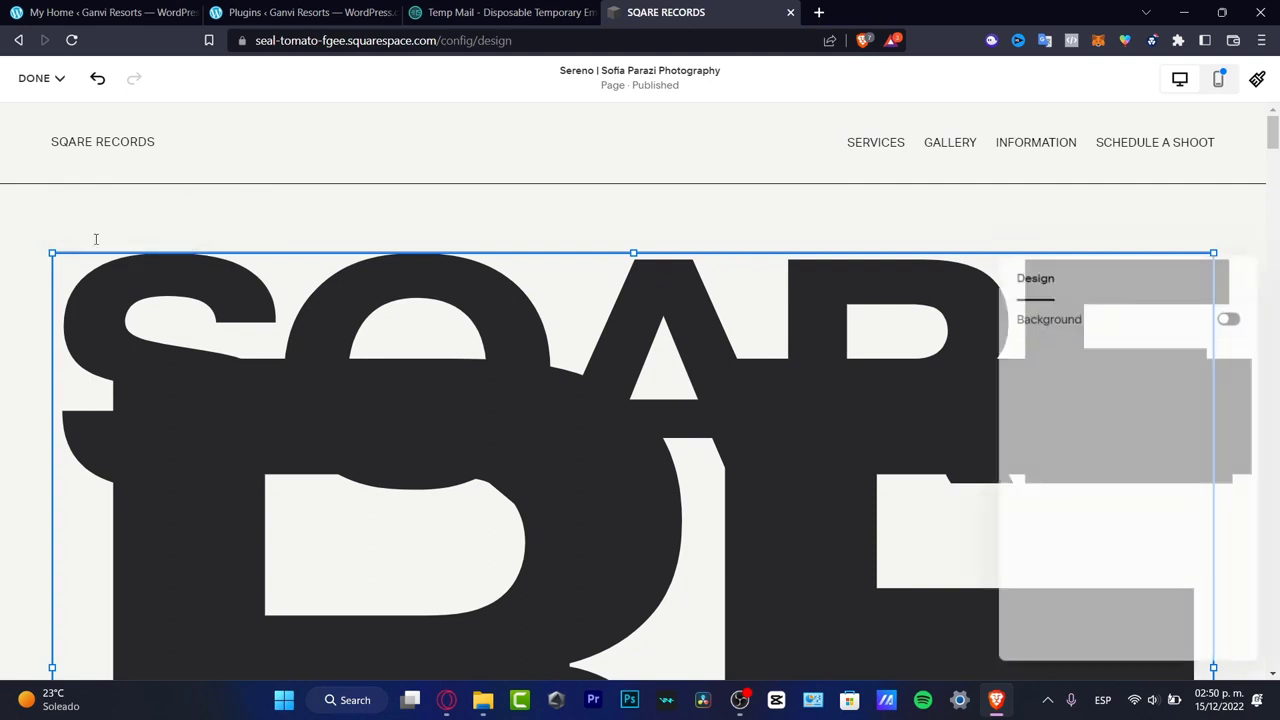
click(1231, 315)
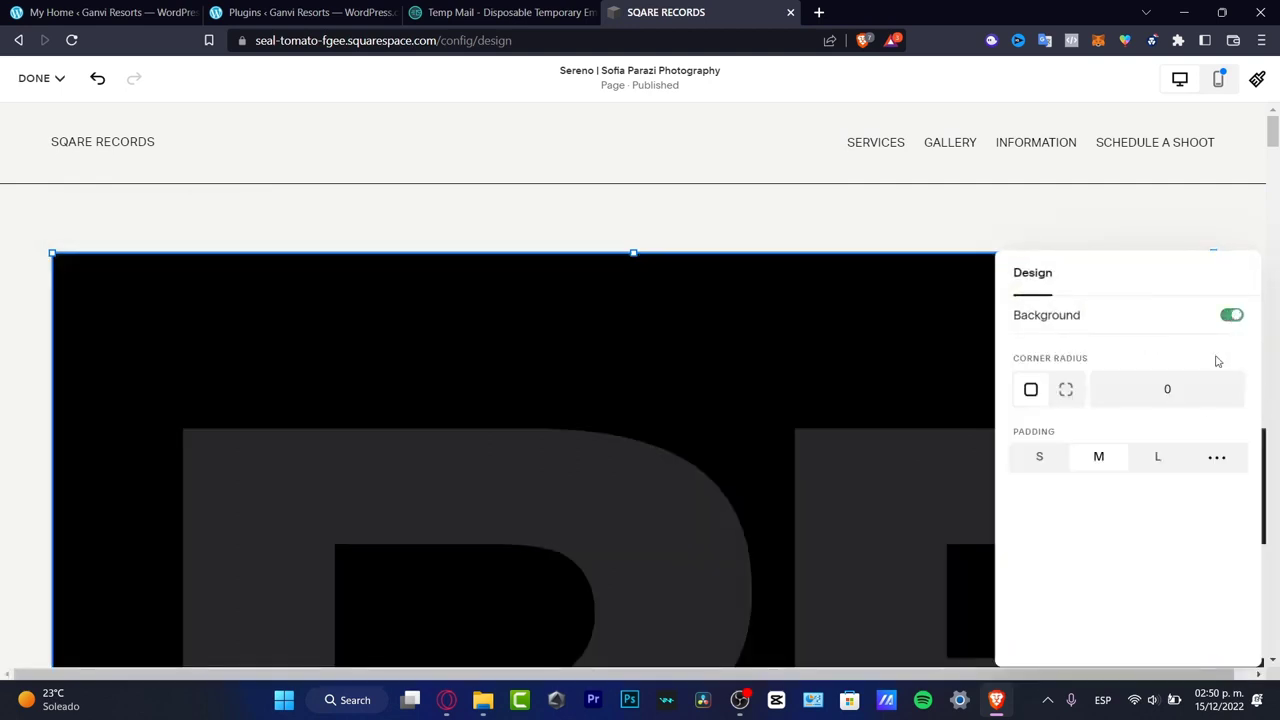
click(920, 263)
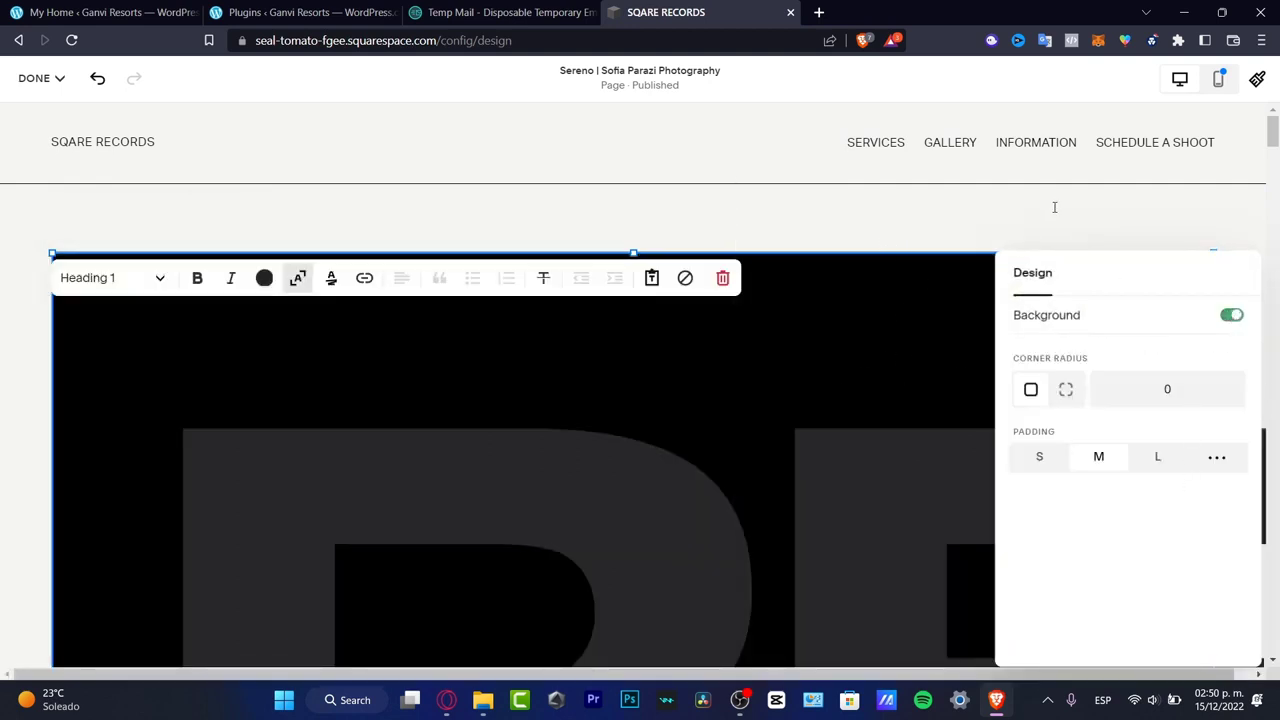
click(1231, 315)
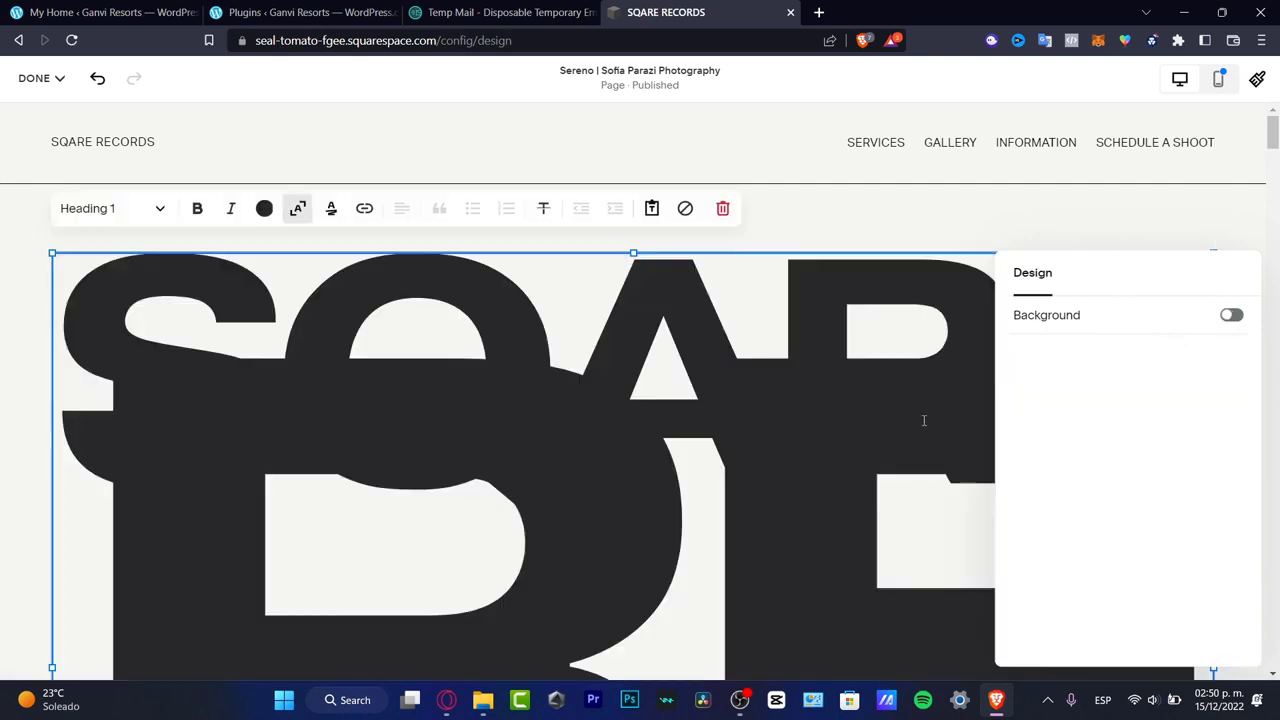
key(ctrl+a)
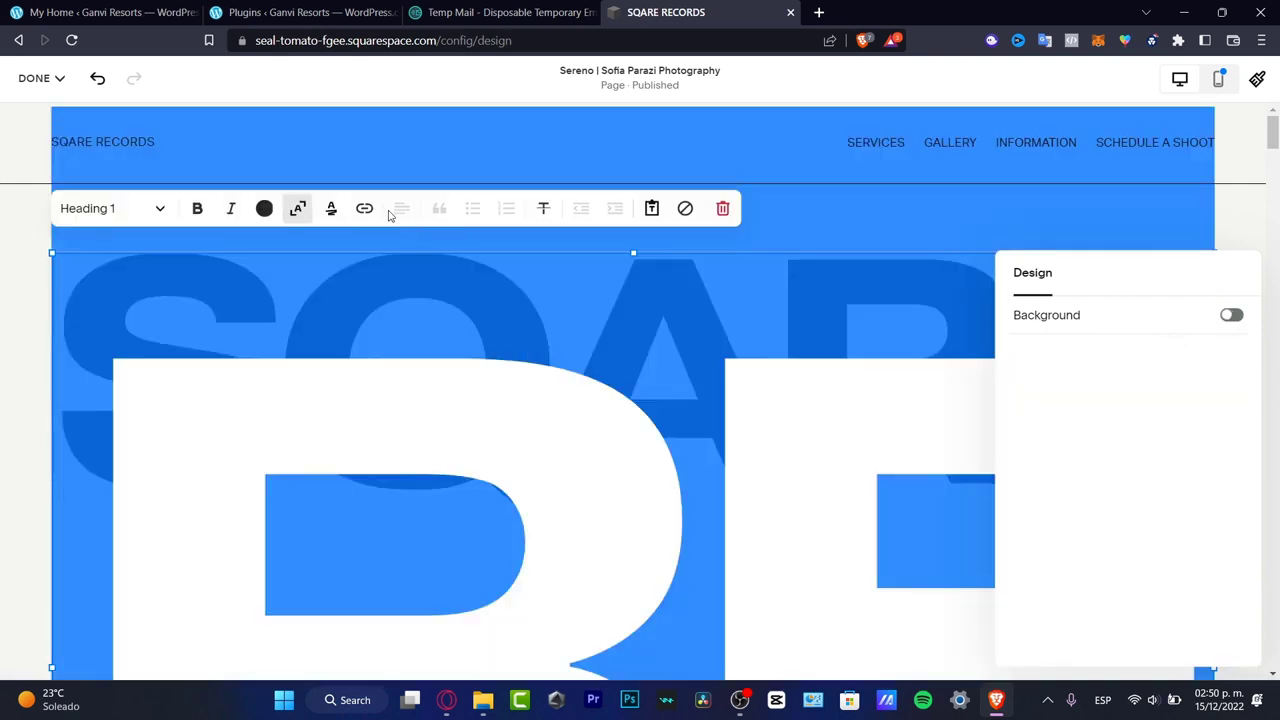
scroll(604, 240, down, 2)
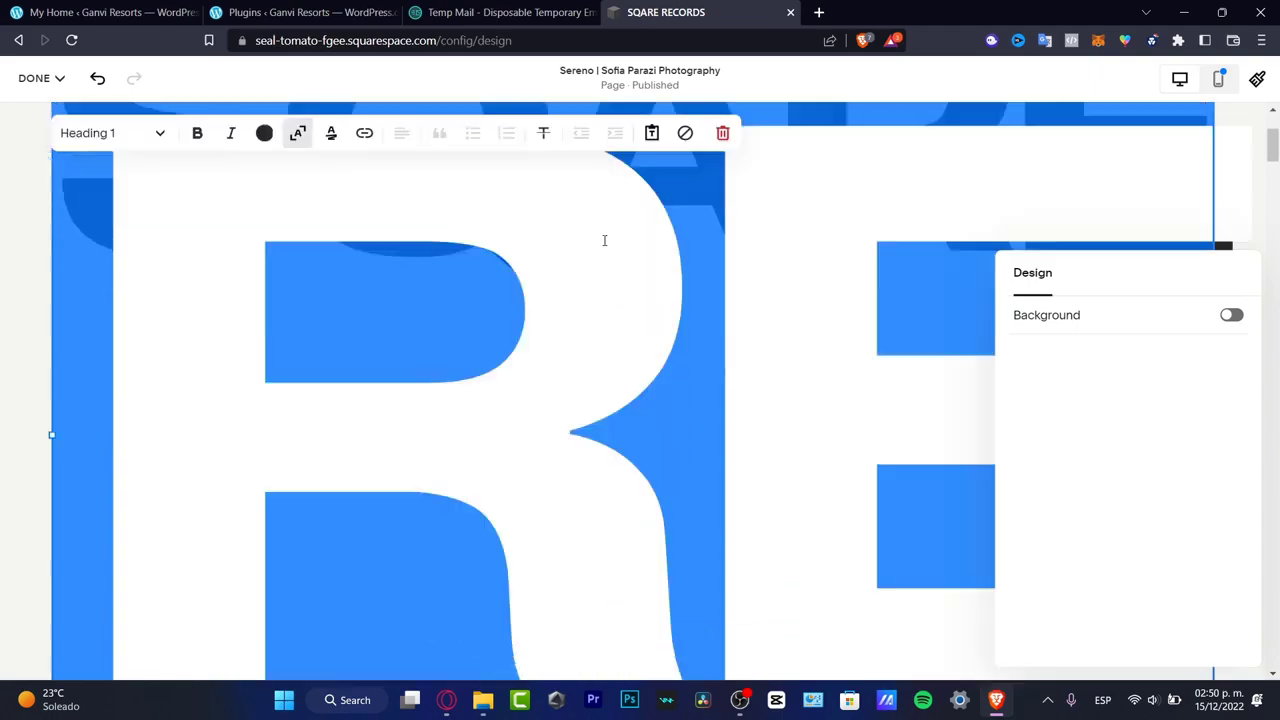
scroll(604, 240, down, 3)
click(637, 277)
- Look through the home page sections down to the footer and back up to the Still Life Collection
scroll(635, 272, down, 3)
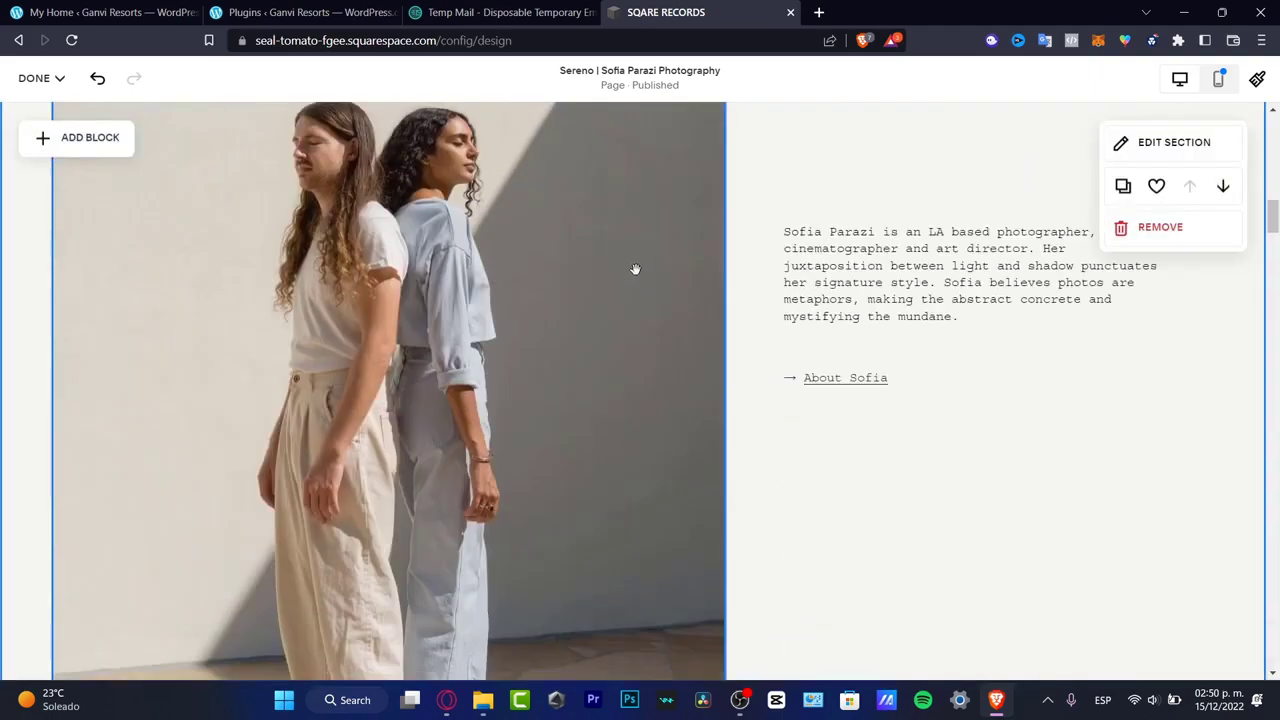
scroll(635, 269, down, 10)
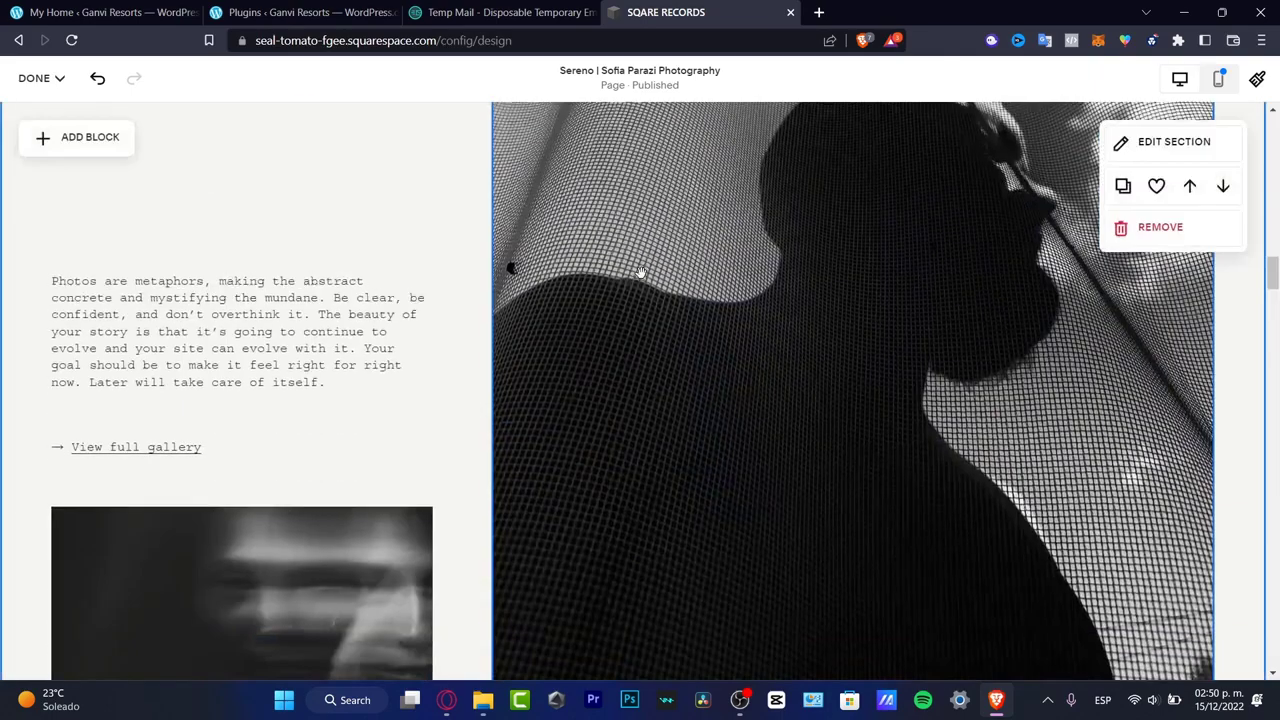
scroll(640, 272, down, 10)
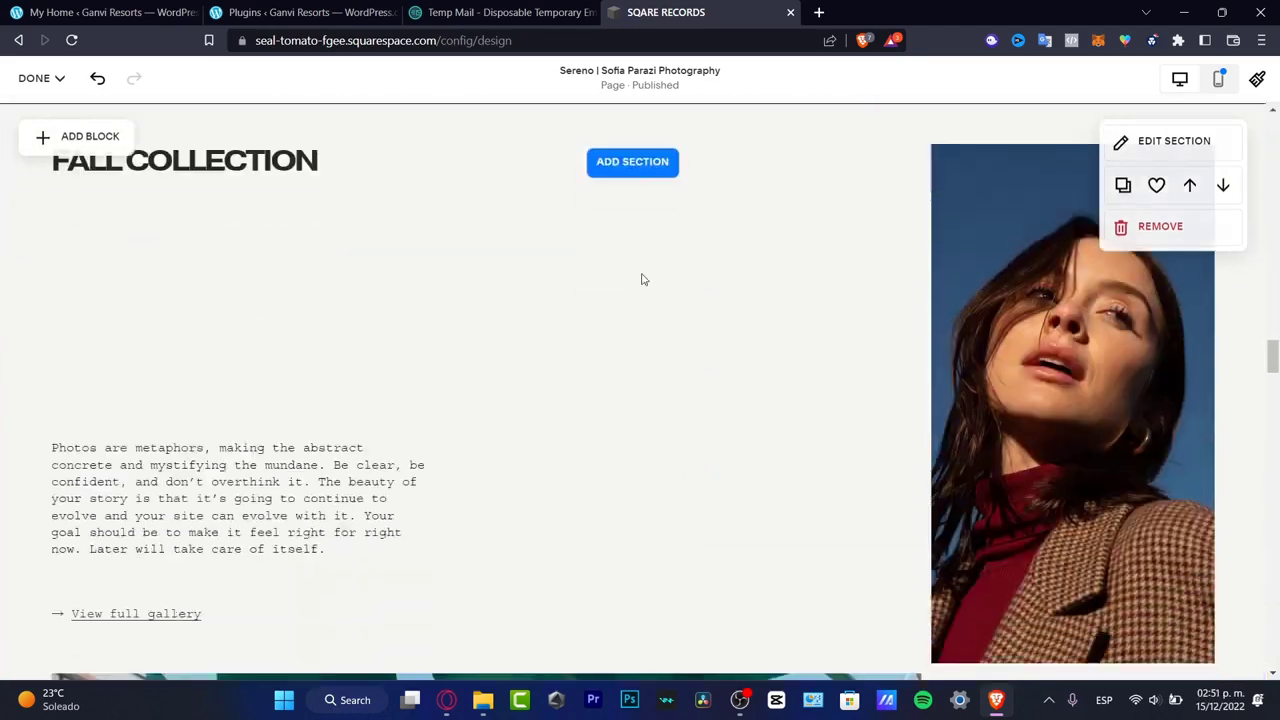
scroll(641, 270, down, 10)
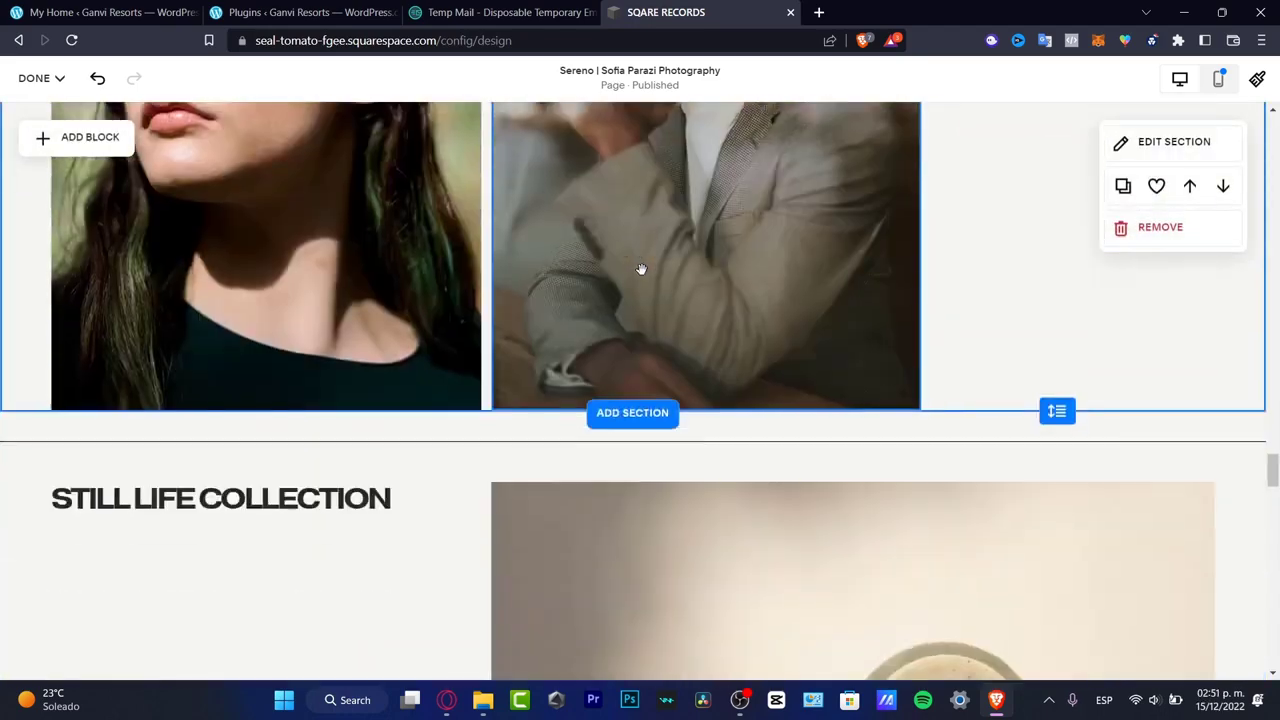
scroll(641, 270, down, 12)
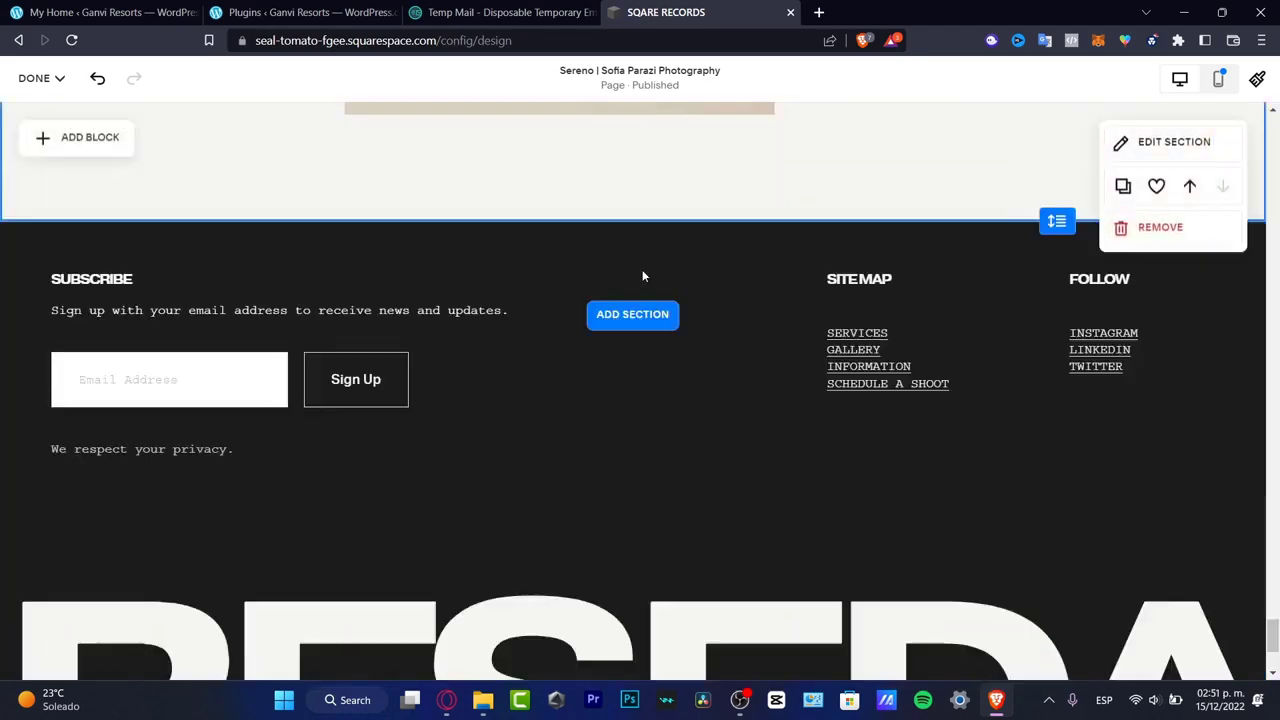
scroll(643, 272, up, 5)
scroll(643, 272, down, 5)
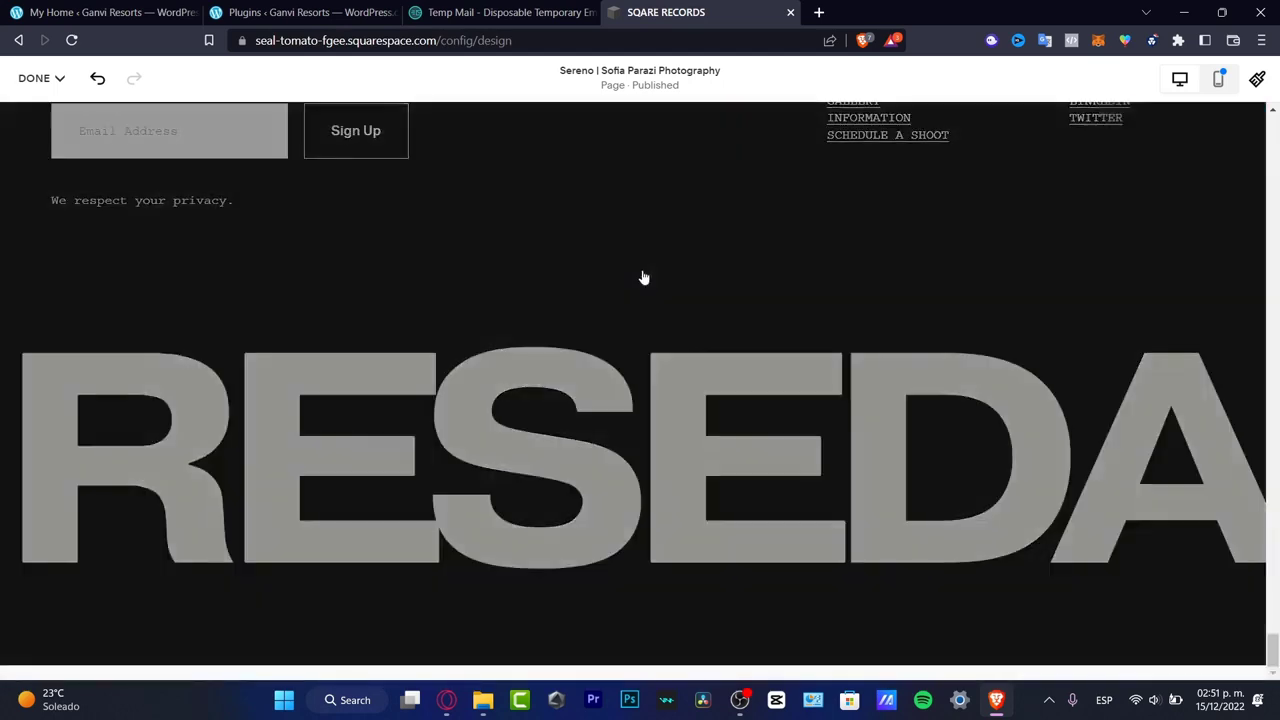
scroll(274, 229, up, 10)
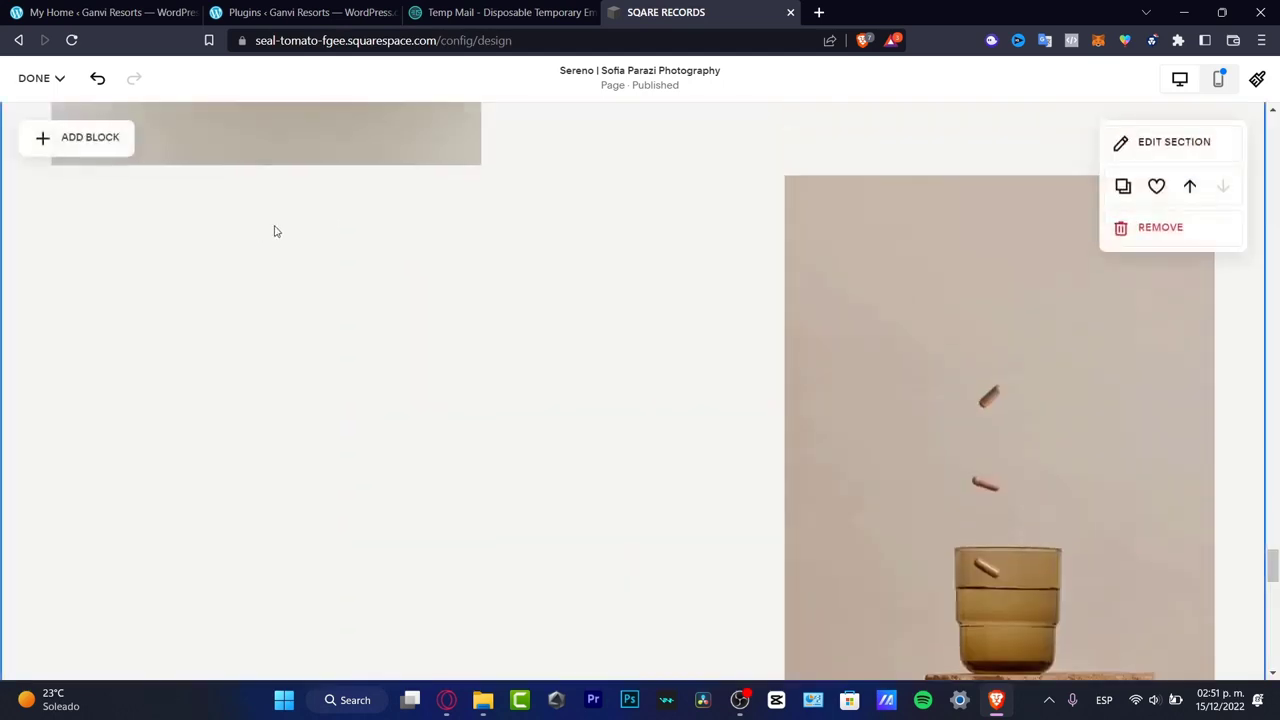
- Search the blocks for "booki" and add a Scheduling block to the Still Life Collection section
click(116, 143)
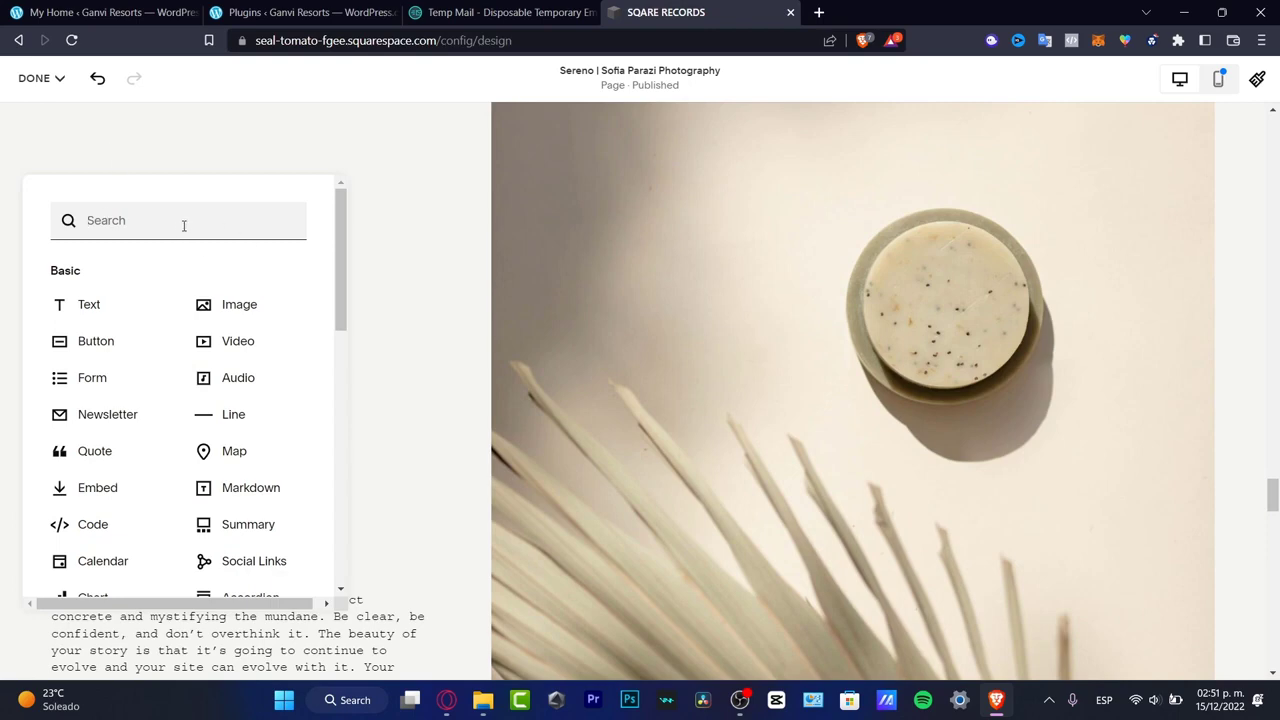
text(booki)
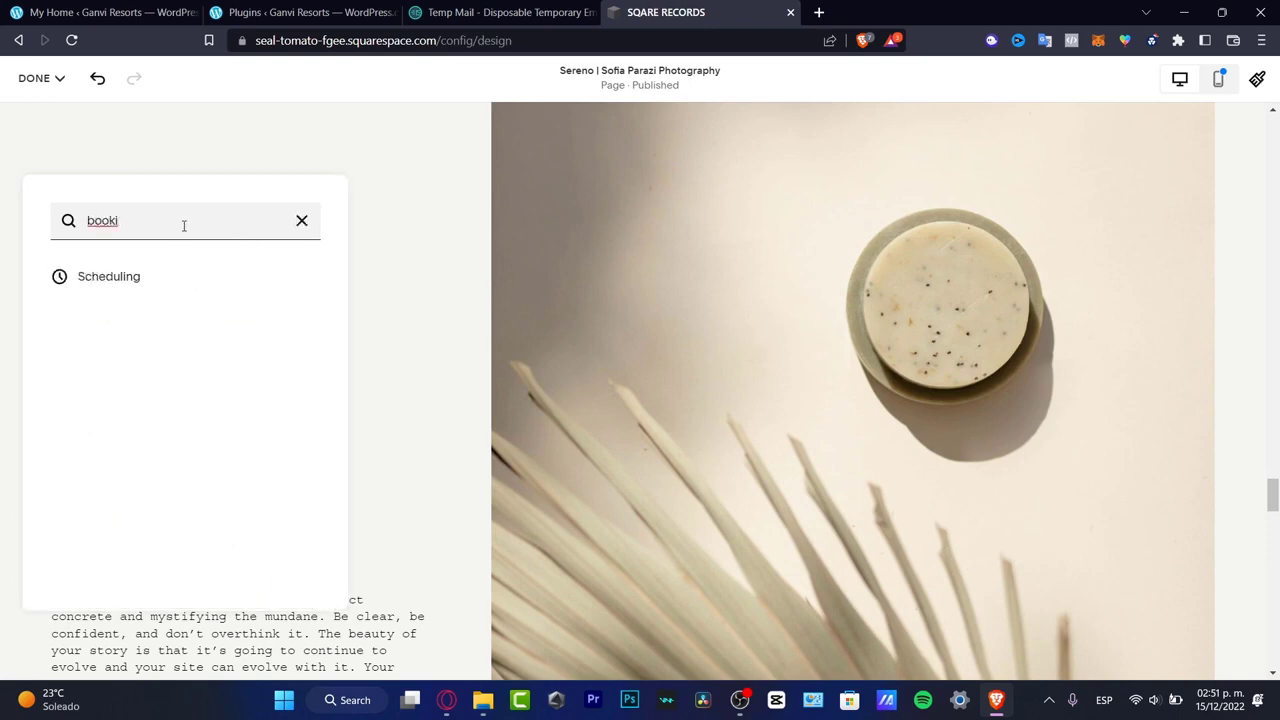
click(142, 283)
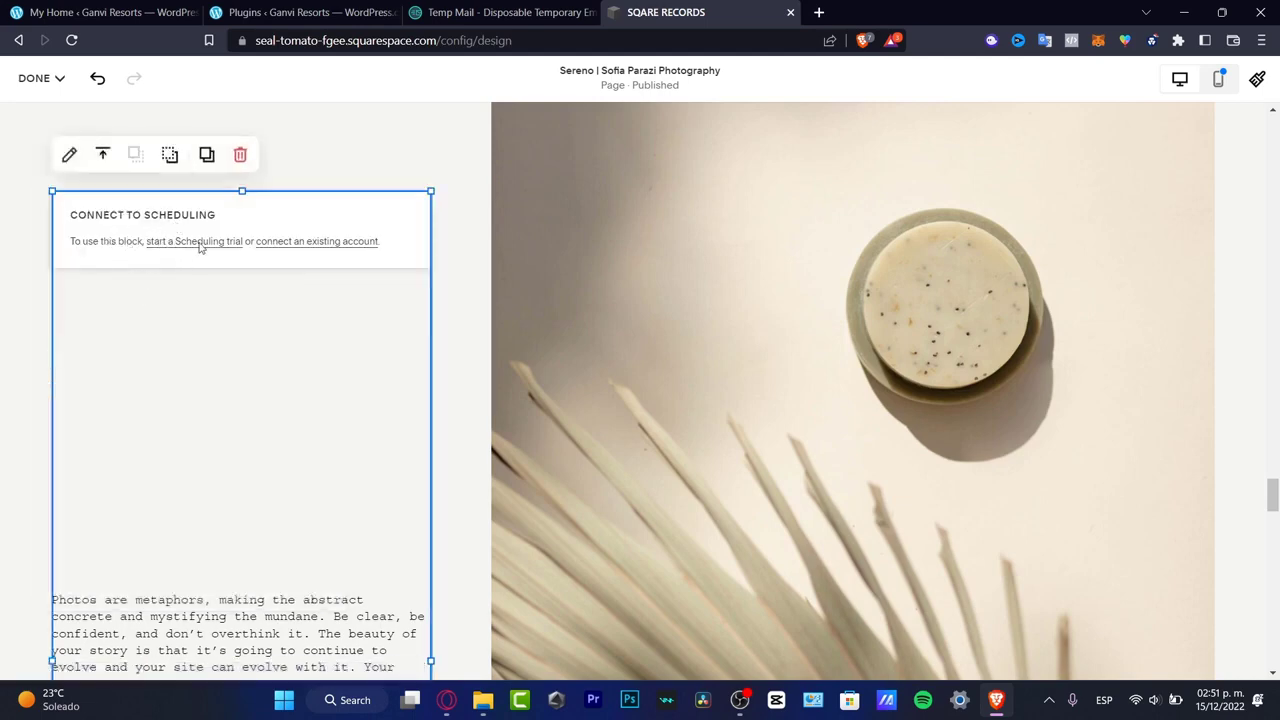
- Move the Scheduling block off the descriptive text into the empty area beside the pomegranate photo
scroll(332, 285, down, 8)
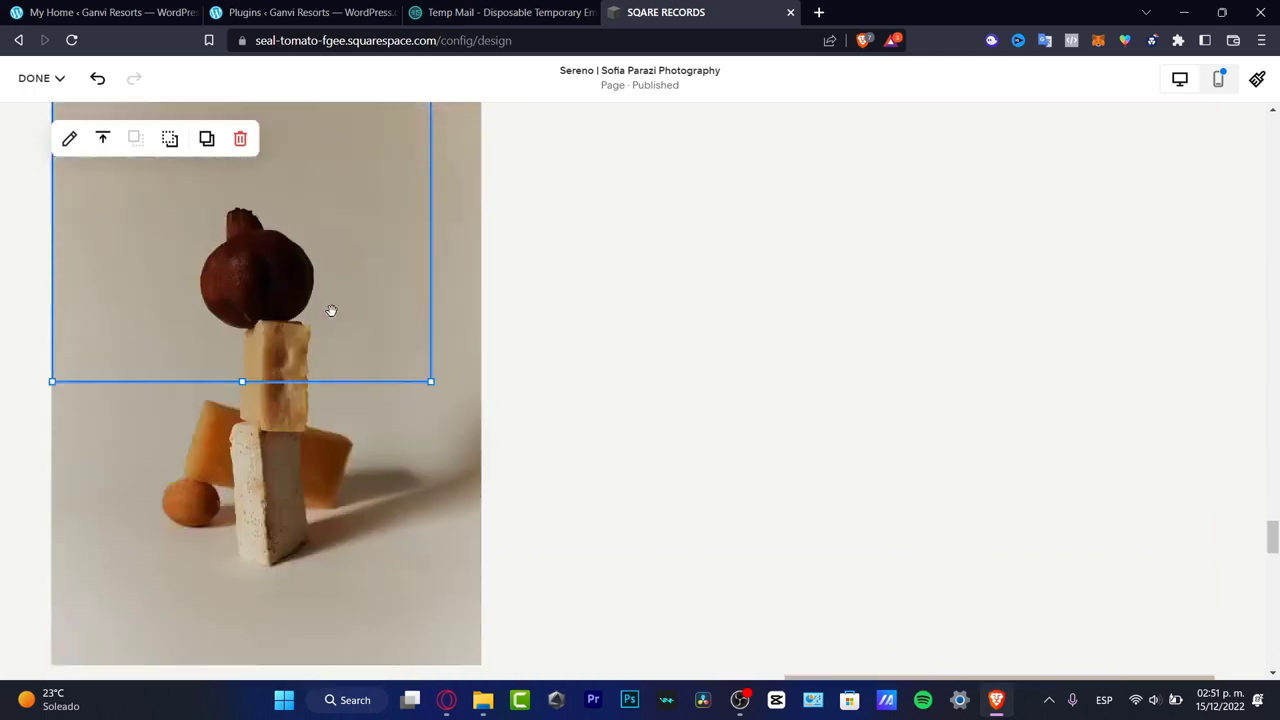
scroll(332, 308, up, 5)
drag(333, 267, 886, 550)
scroll(879, 520, down, 5)
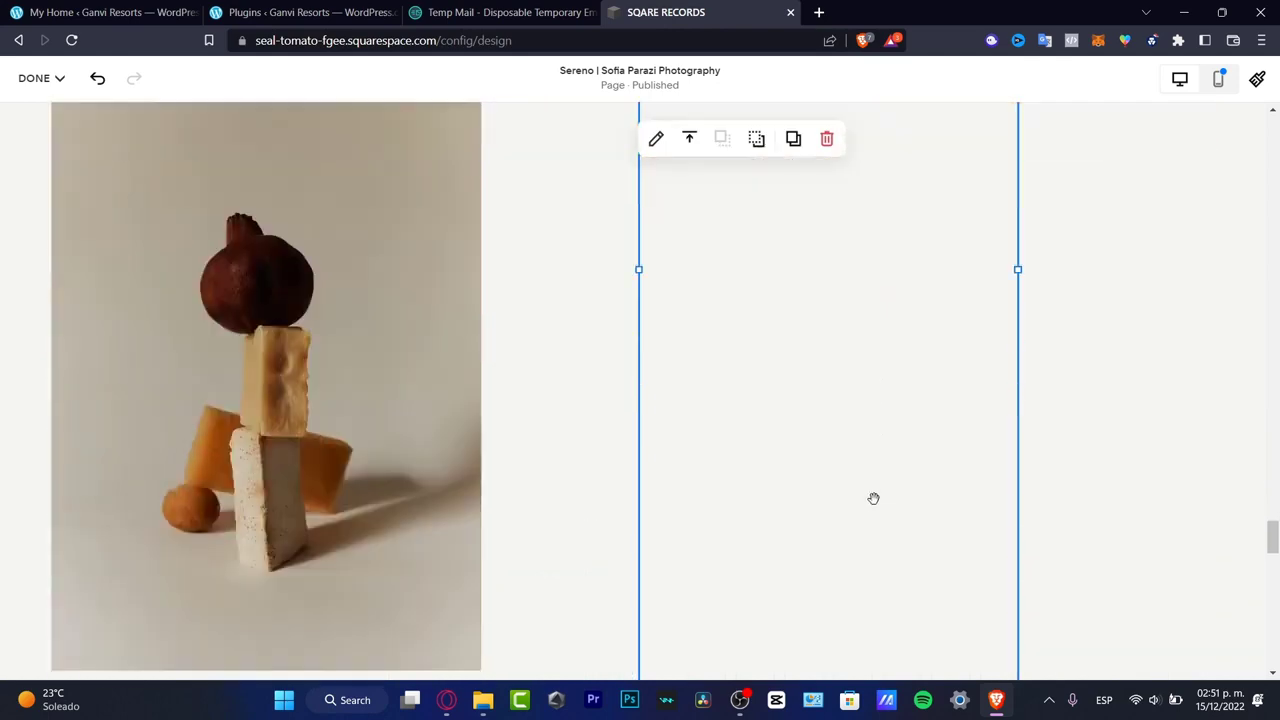
drag(837, 431, 771, 429)
- Move the Scheduling block down past the glass photos to the end of the section, just above the footer
scroll(775, 360, down, 1)
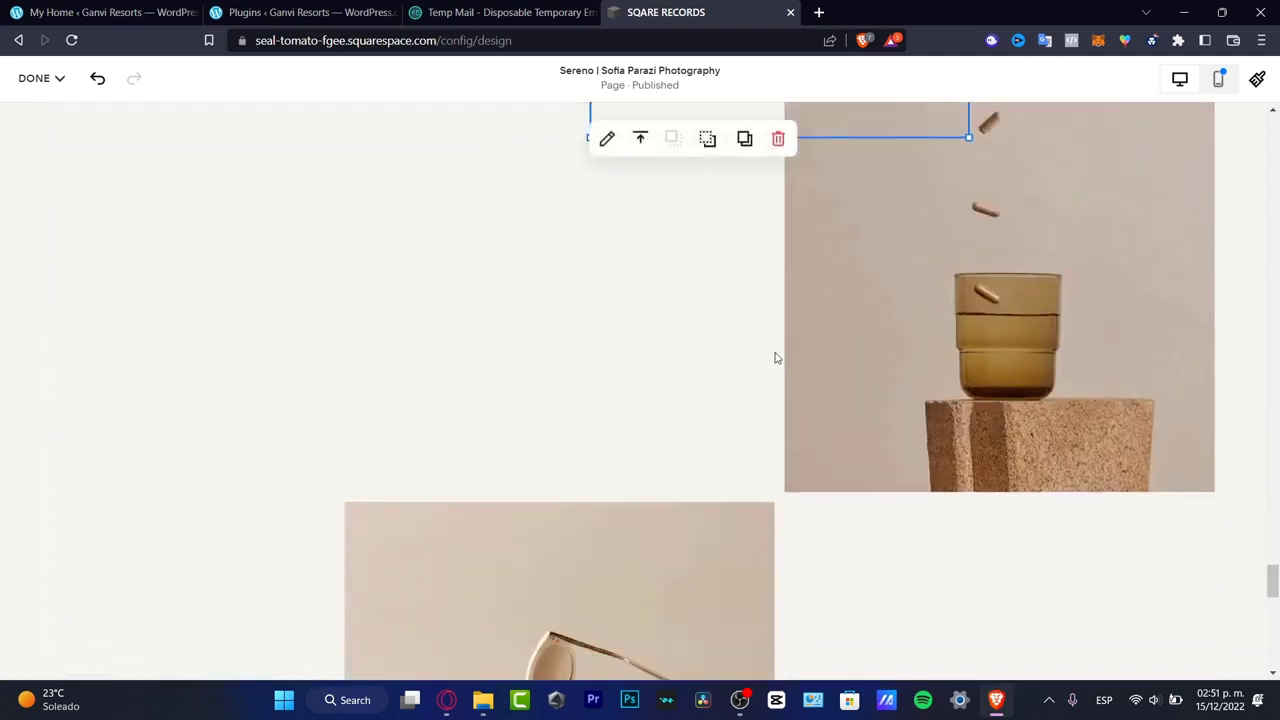
drag(835, 555, 744, 433)
key(Delete)
scroll(917, 410, up, 5)
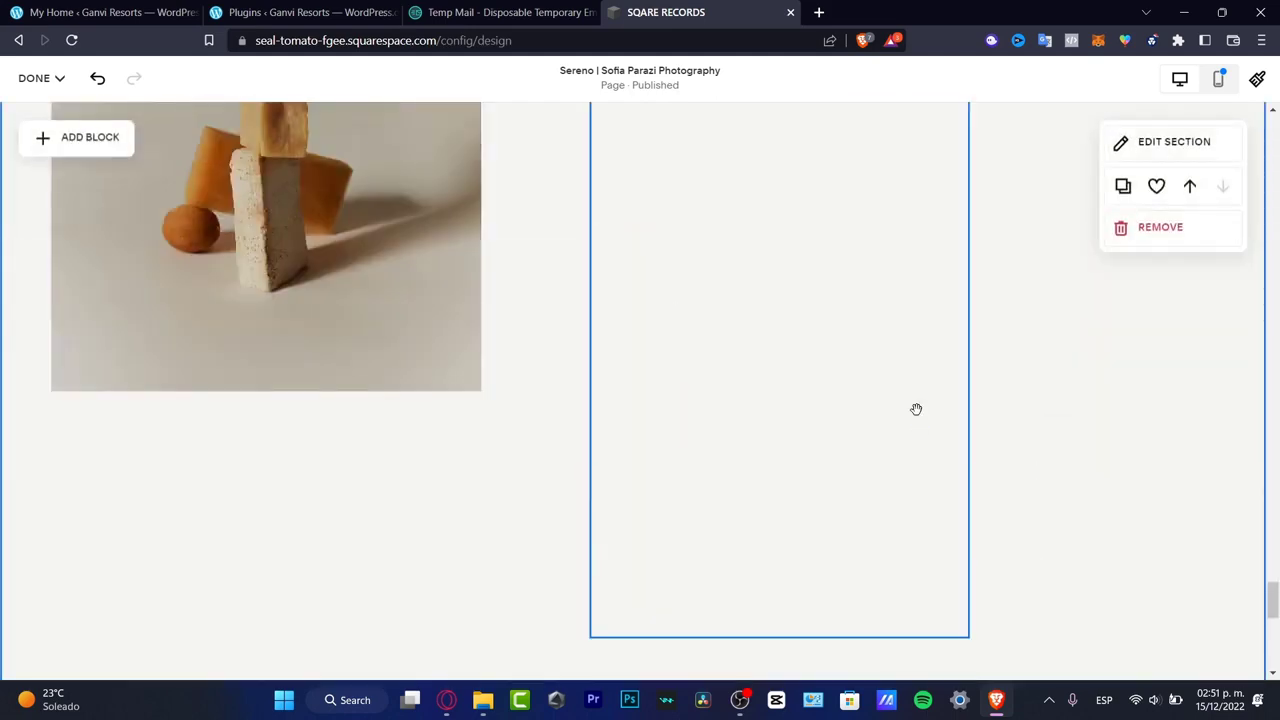
drag(819, 412, 738, 535)
scroll(800, 425, down, 5)
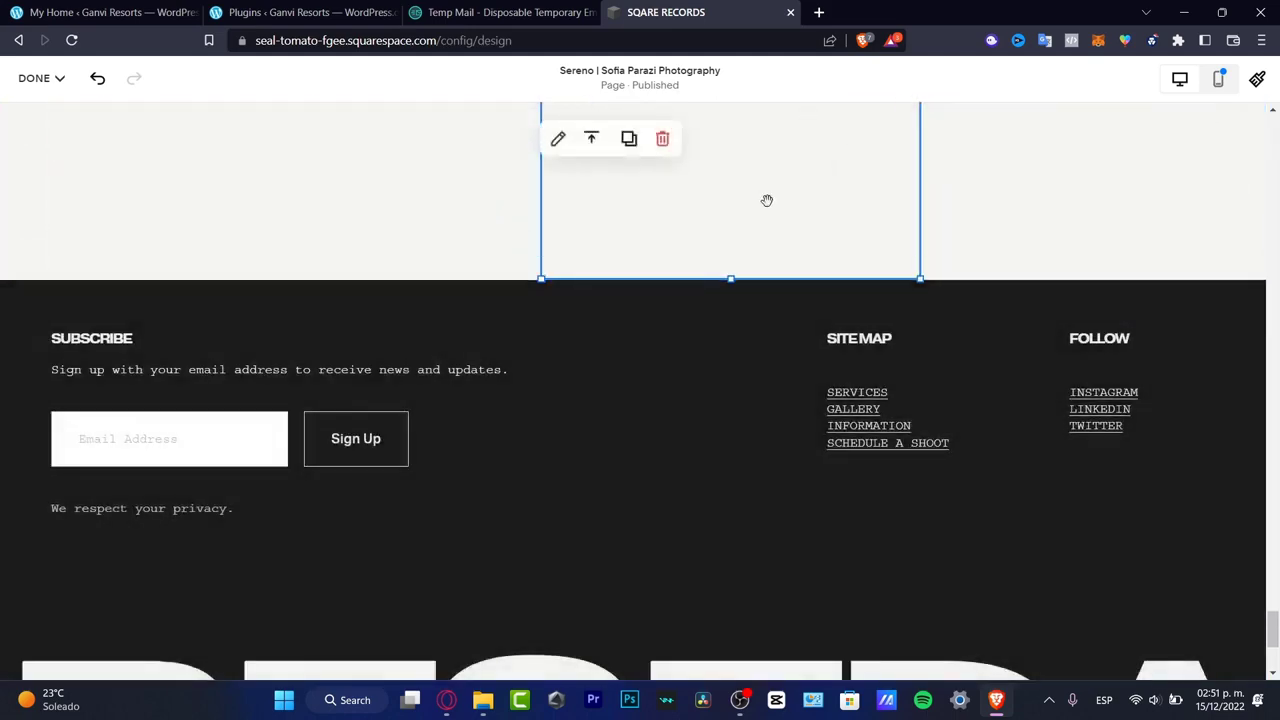
drag(766, 200, 719, 382)
drag(729, 262, 709, 592)
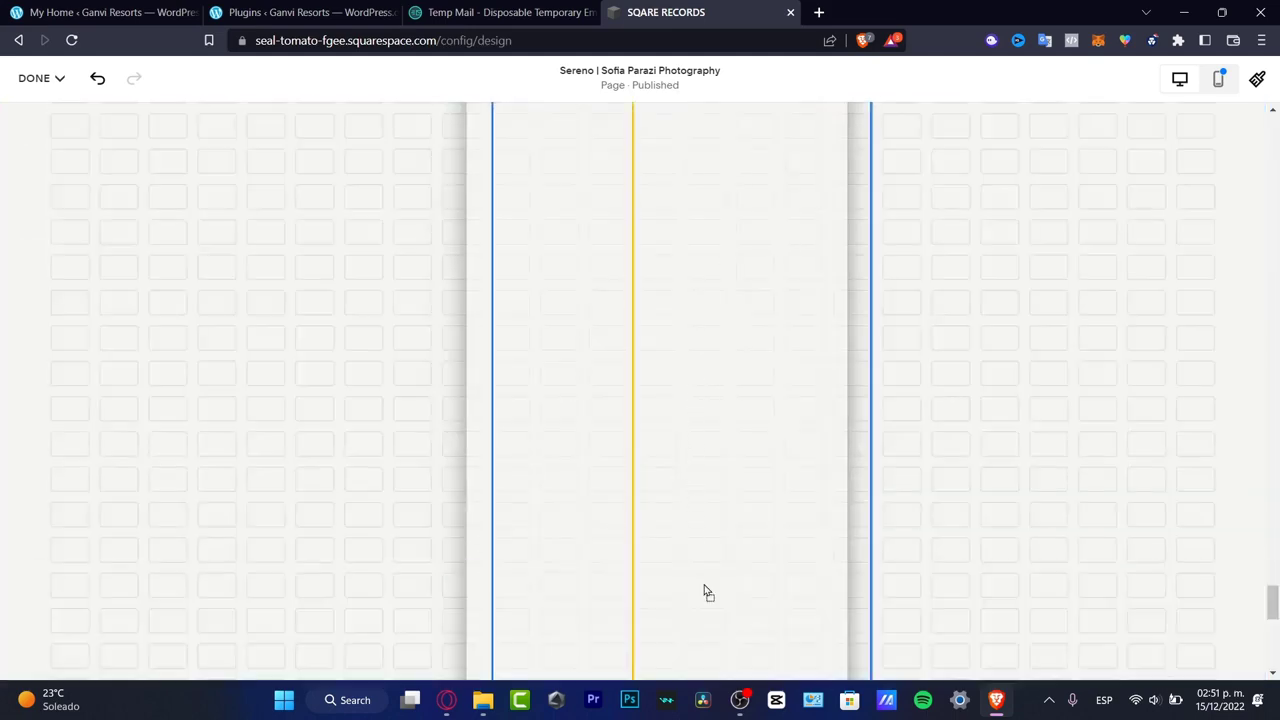
scroll(745, 405, down, 3)
drag(671, 160, 641, 467)
scroll(687, 374, down, 5)
- Move the Scheduling block back up beside the pomegranate photo, just below the large palm leaf image
scroll(687, 370, up, 10)
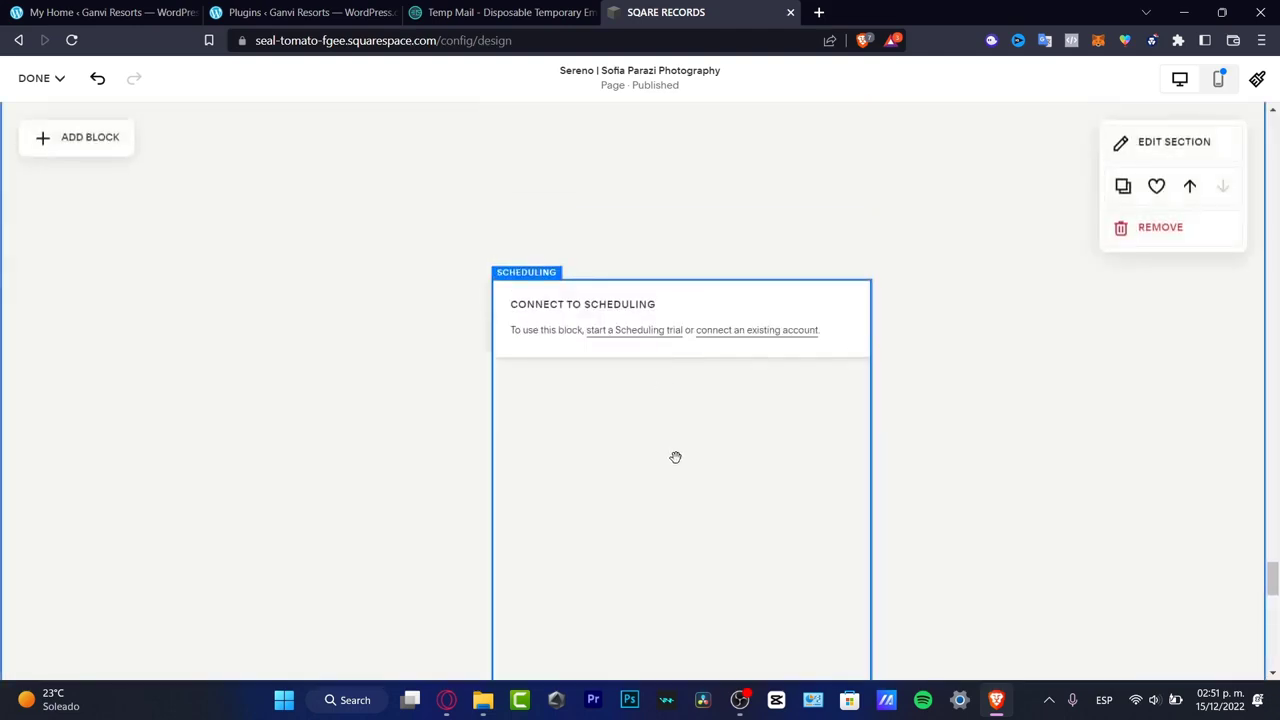
scroll(677, 457, up, 3)
drag(734, 603, 869, 249)
scroll(868, 249, down, 3)
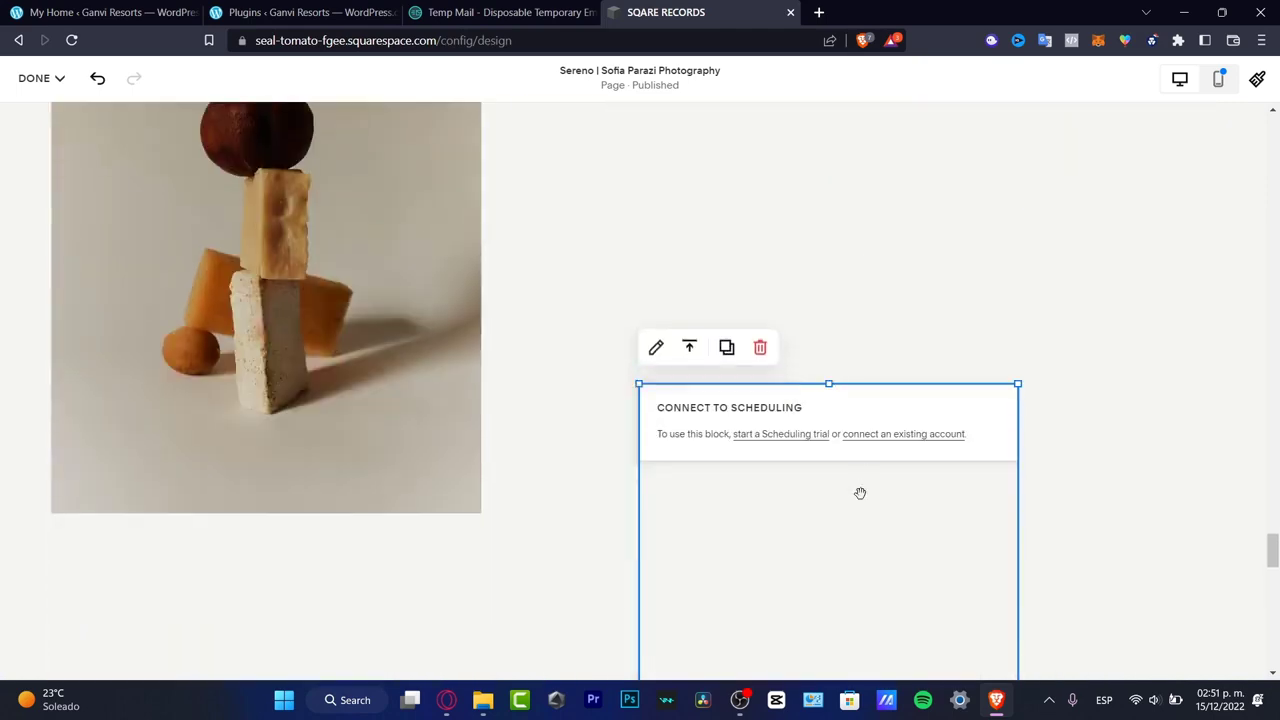
drag(860, 493, 865, 250)
scroll(865, 266, up, 3)
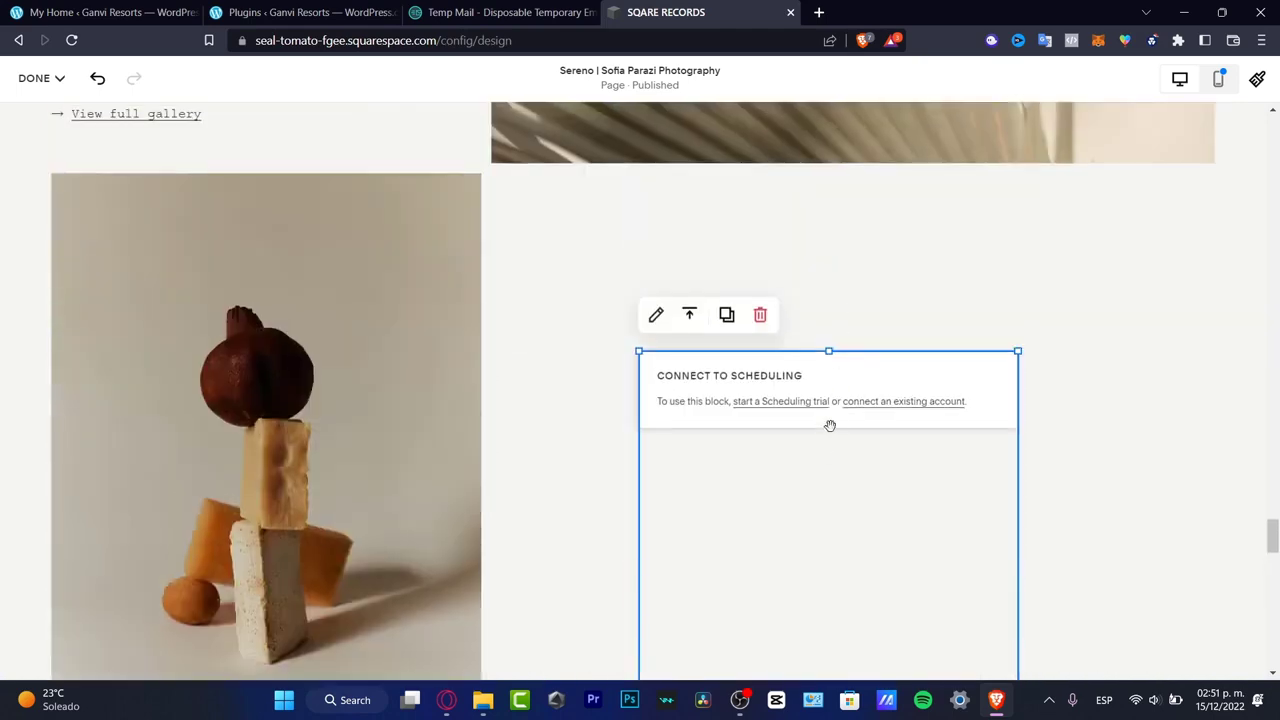
drag(829, 423, 778, 303)
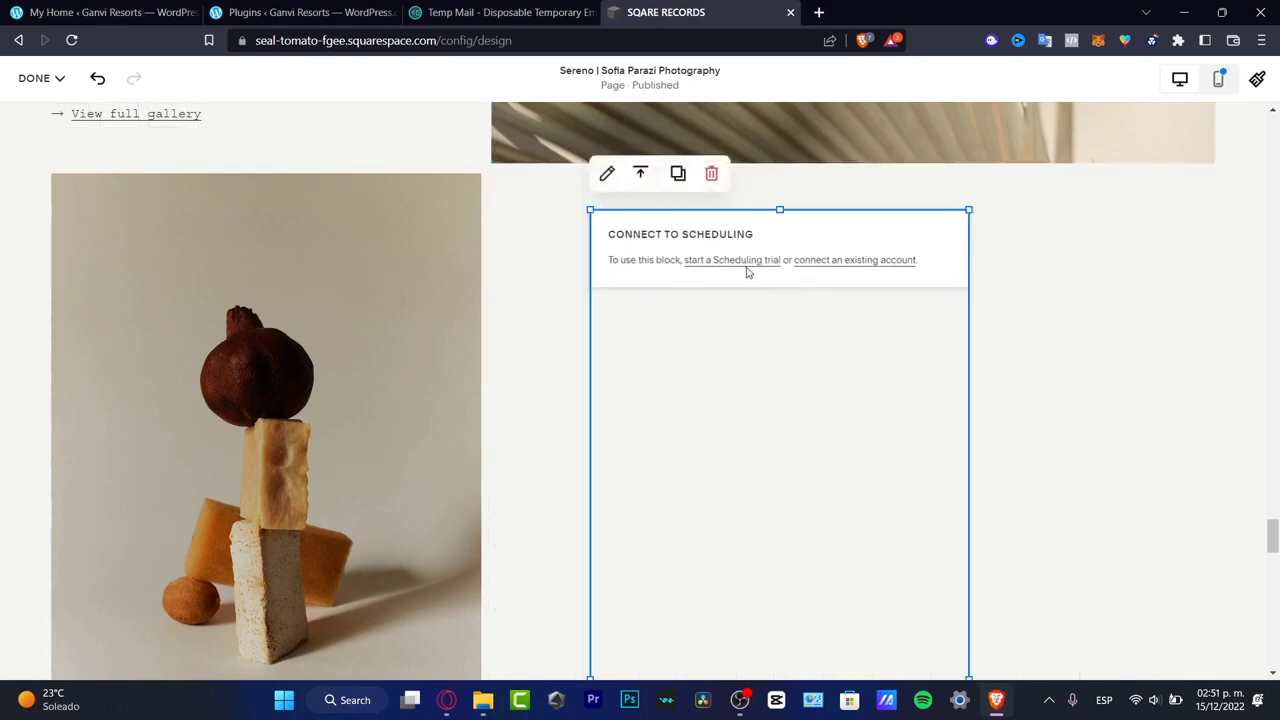
- Start the Scheduling setup from the block, keeping SQARE RECORDS as business name and leaving the scheduling page URL empty
click(607, 173)
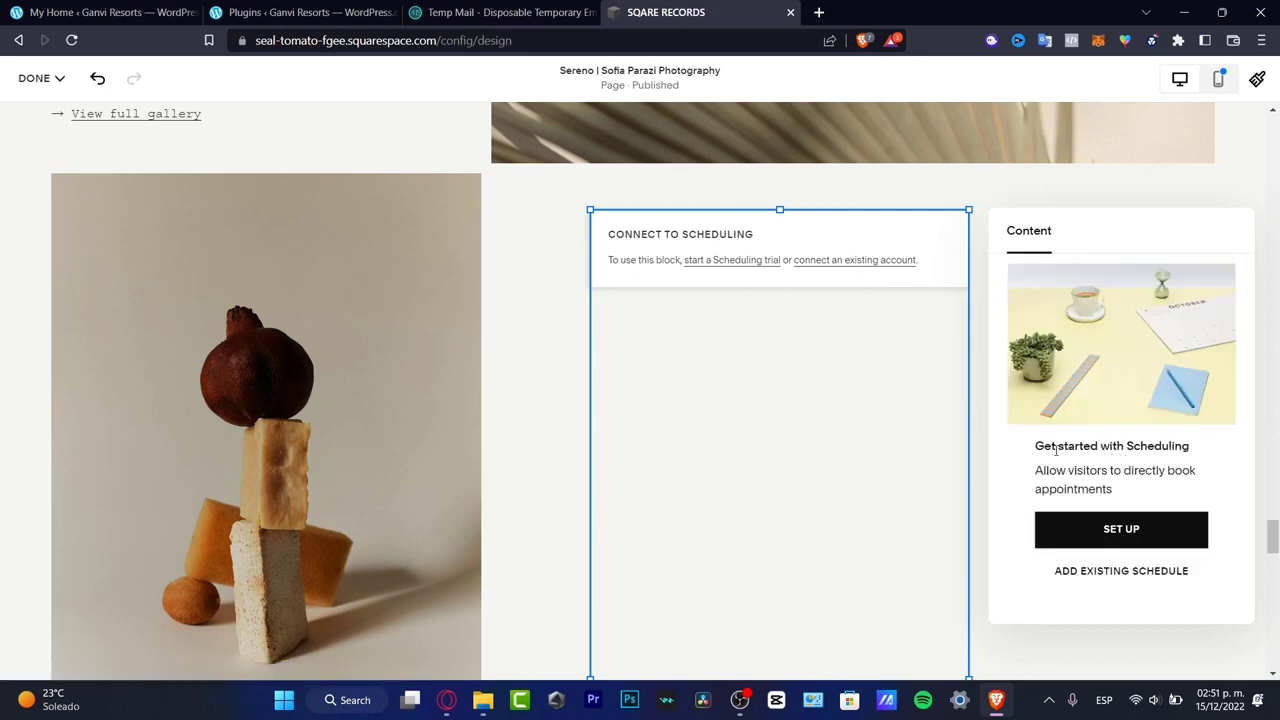
drag(1056, 450, 1184, 448)
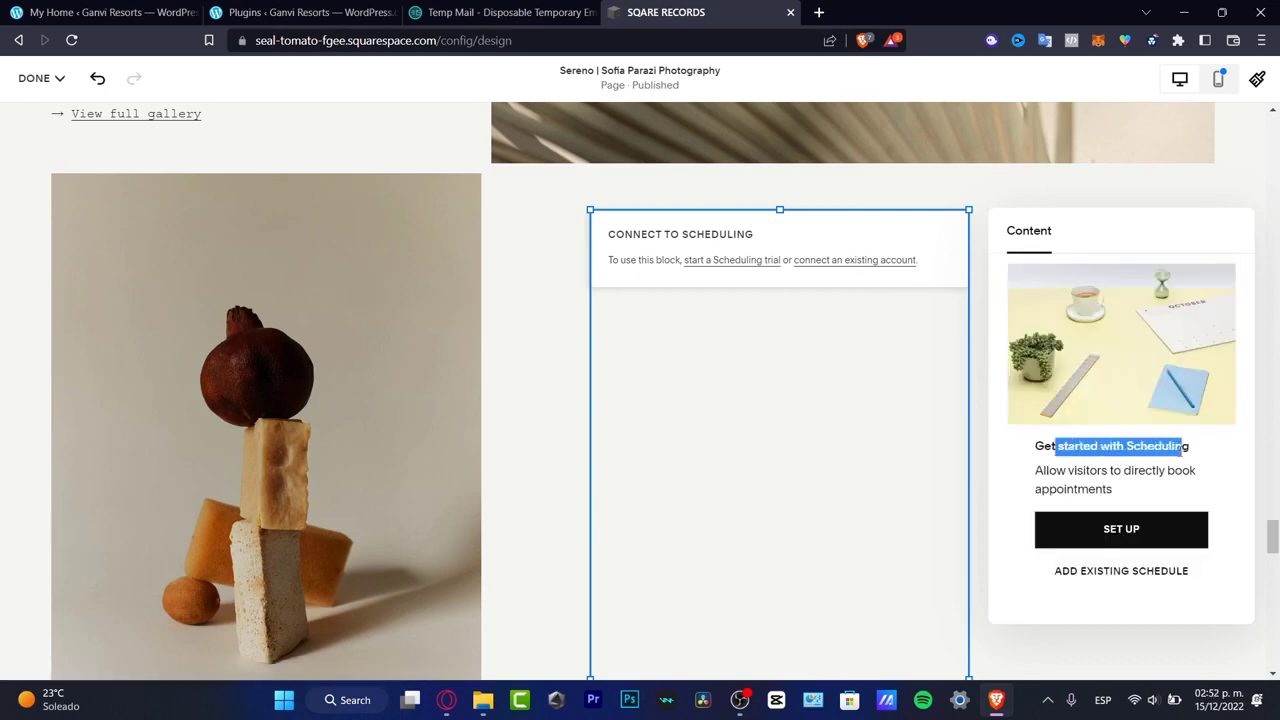
click(1146, 528)
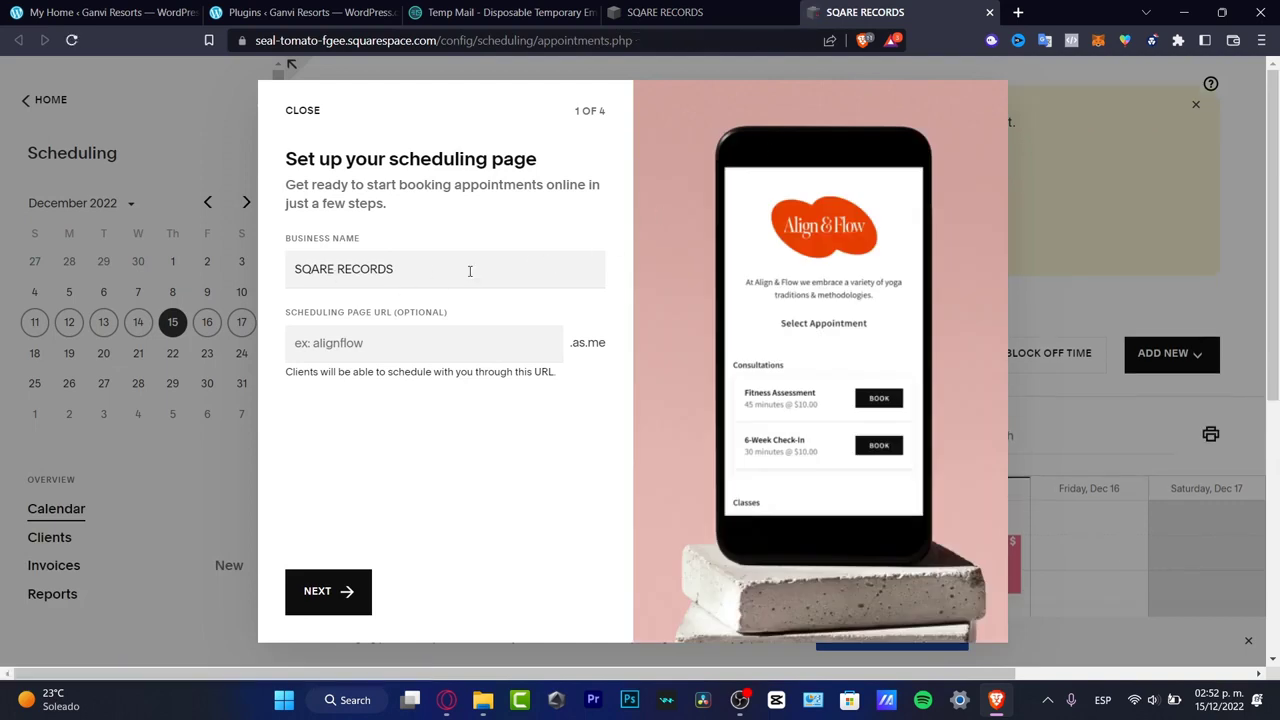
click(395, 347)
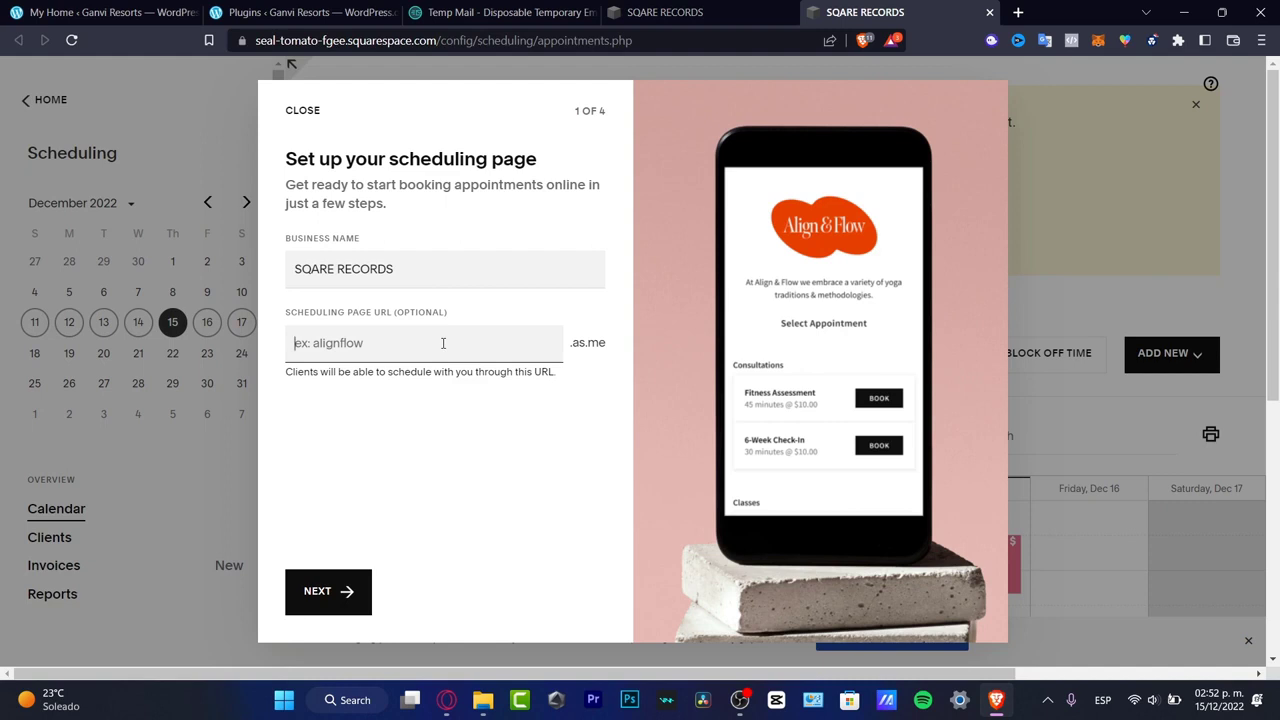
click(346, 593)
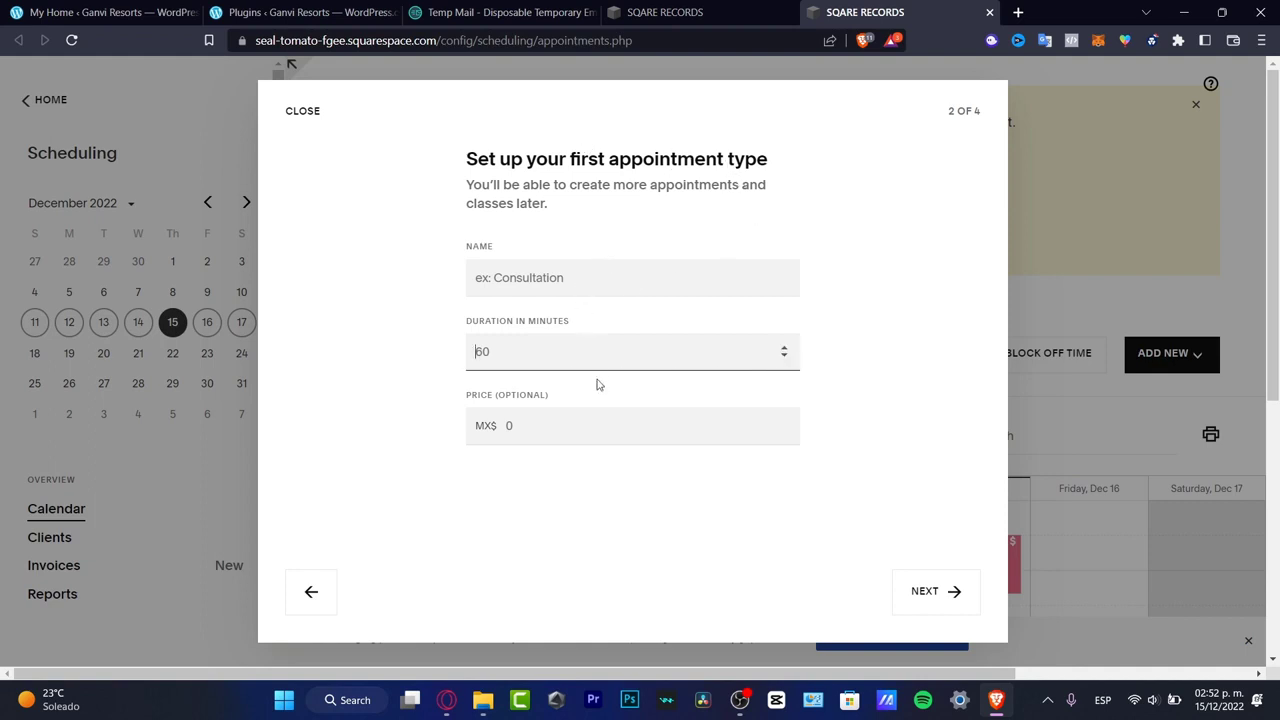
- Set up the first appointment type as Consultation with a 45-minute duration and a price of MX$200
click(606, 430)
click(578, 286)
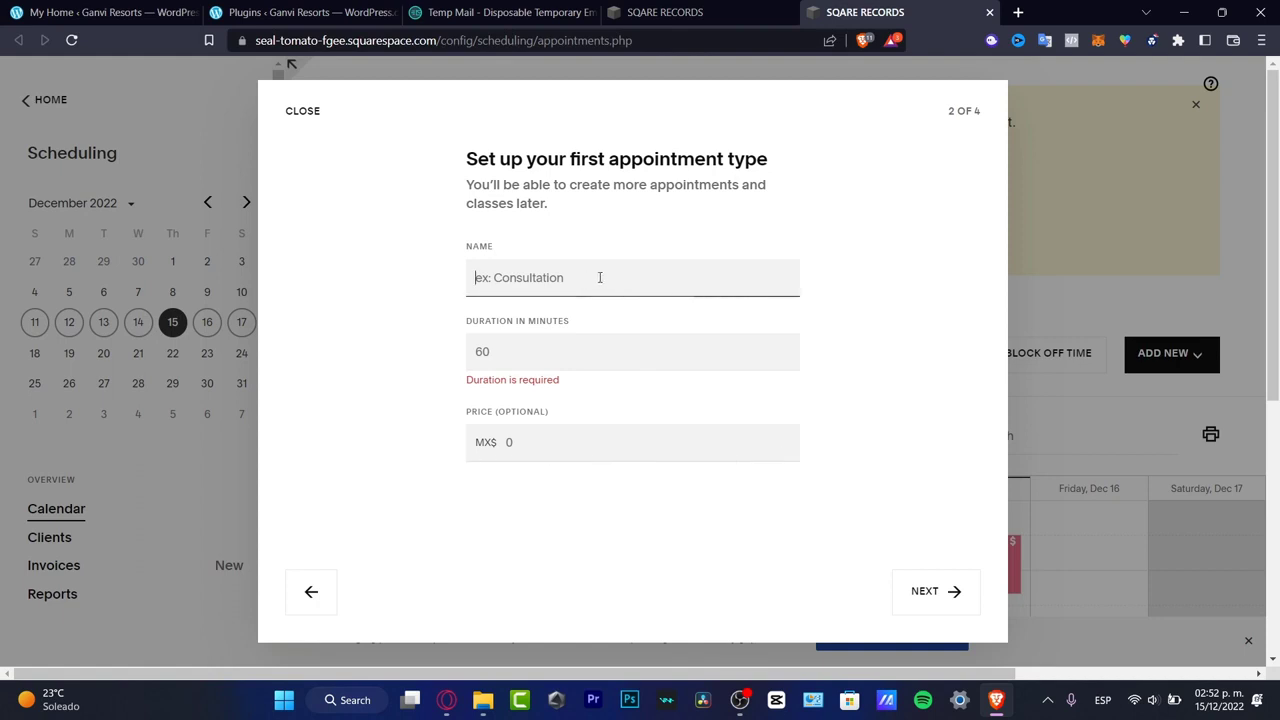
text(counsultatop)
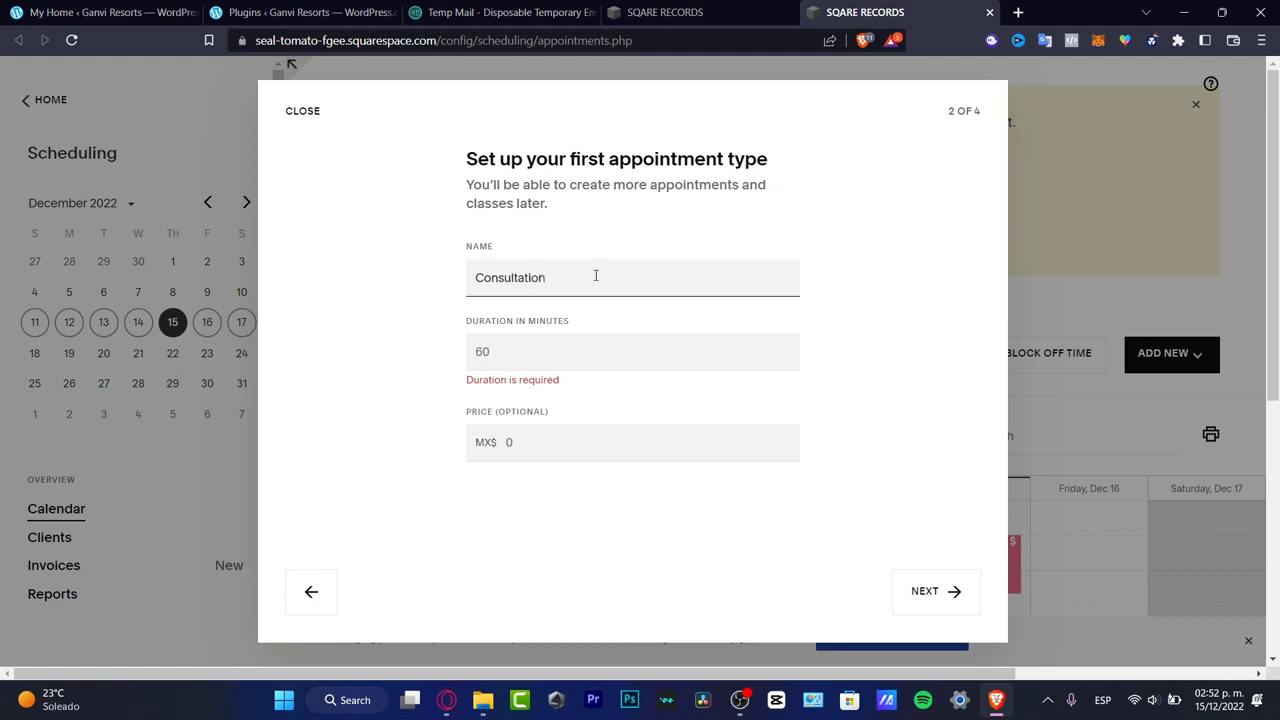
click(567, 358)
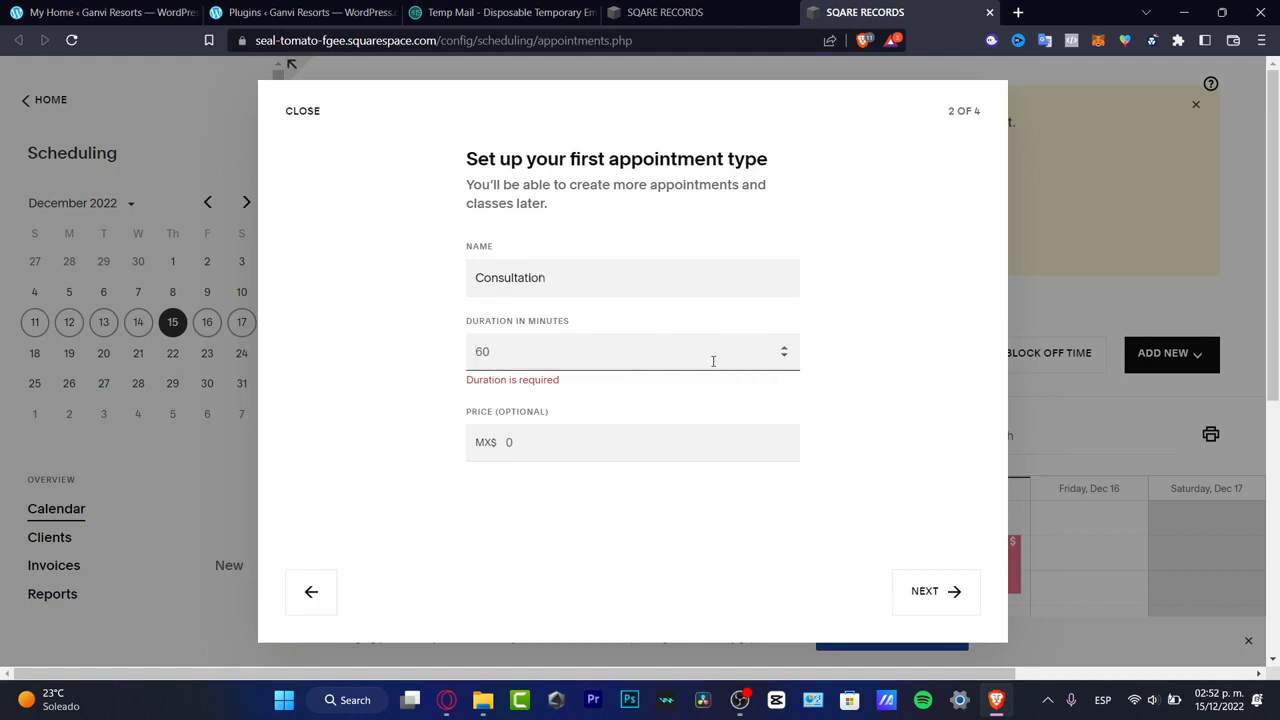
text(45)
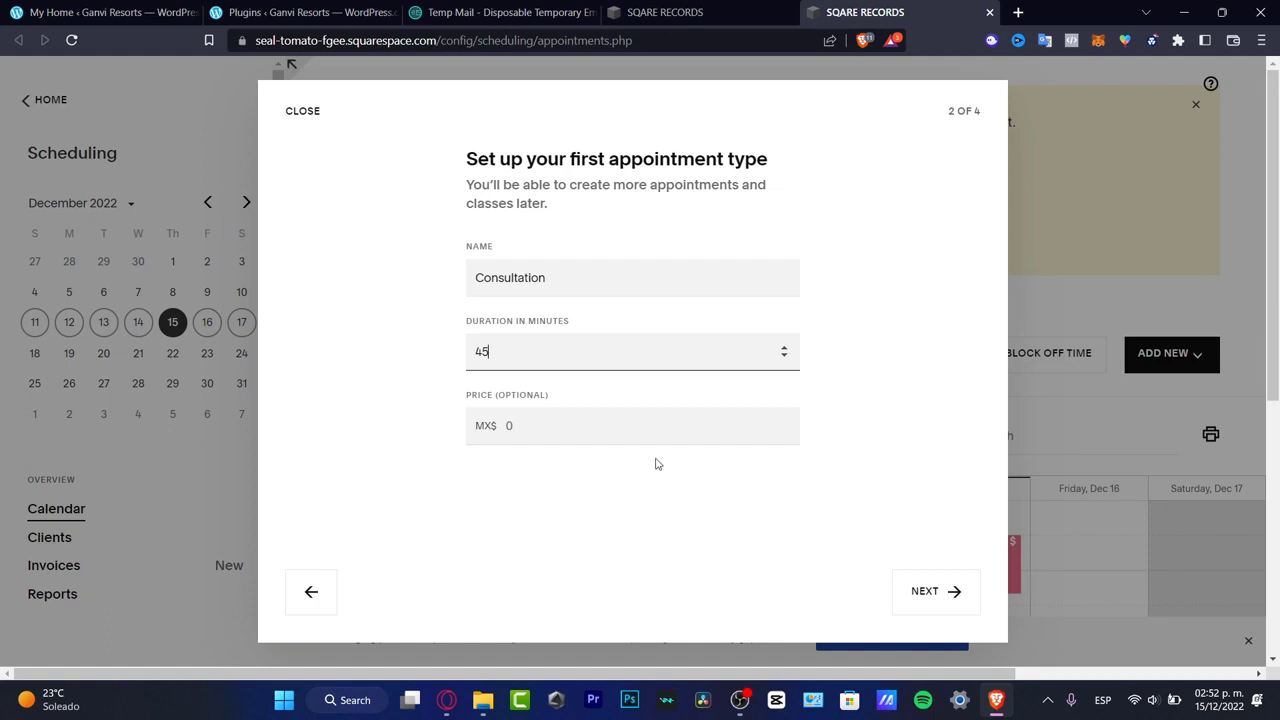
click(575, 421)
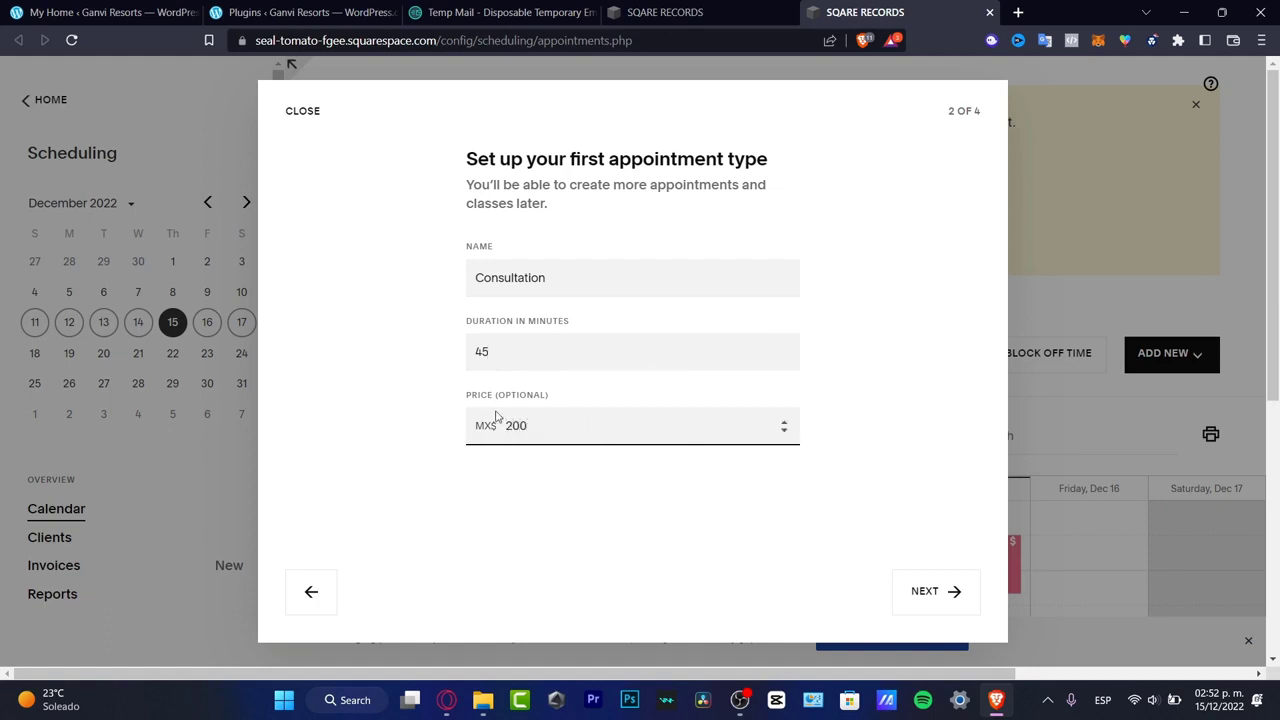
click(946, 592)
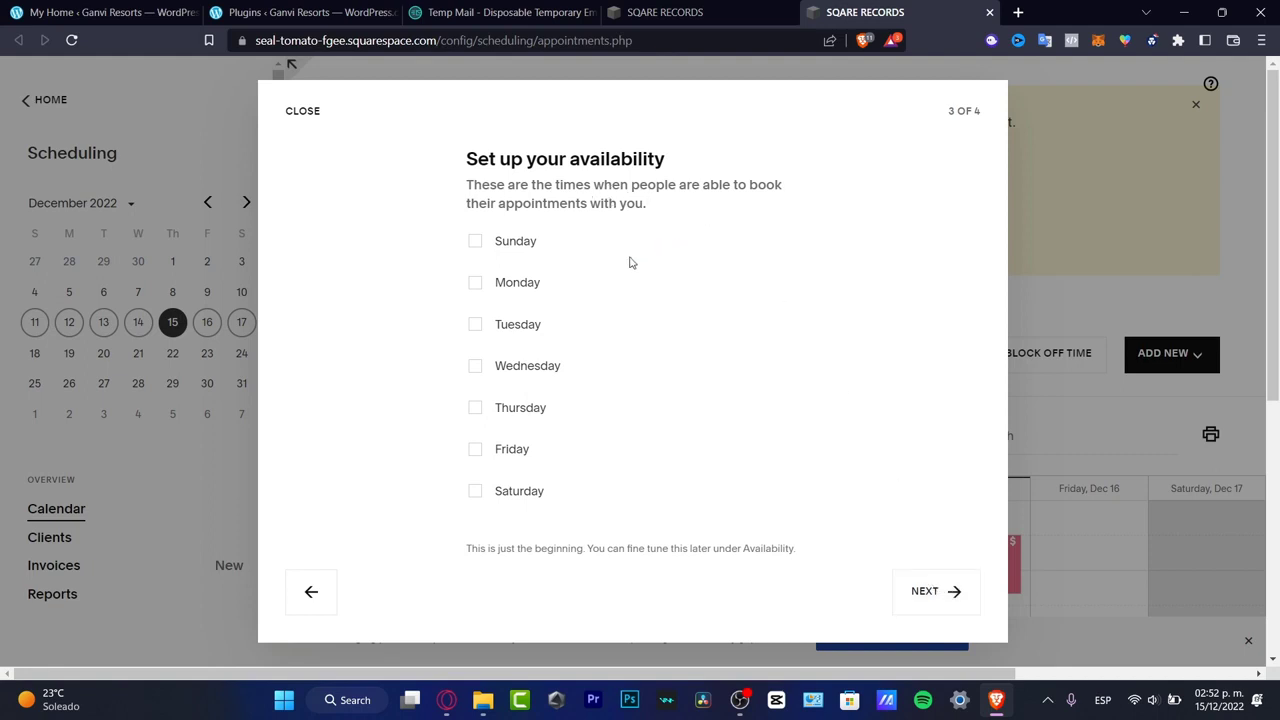
- Make Monday, Tuesday, Wednesday, Thursday and Friday available for bookings, leaving Saturday and Sunday out
click(526, 284)
click(507, 333)
click(532, 376)
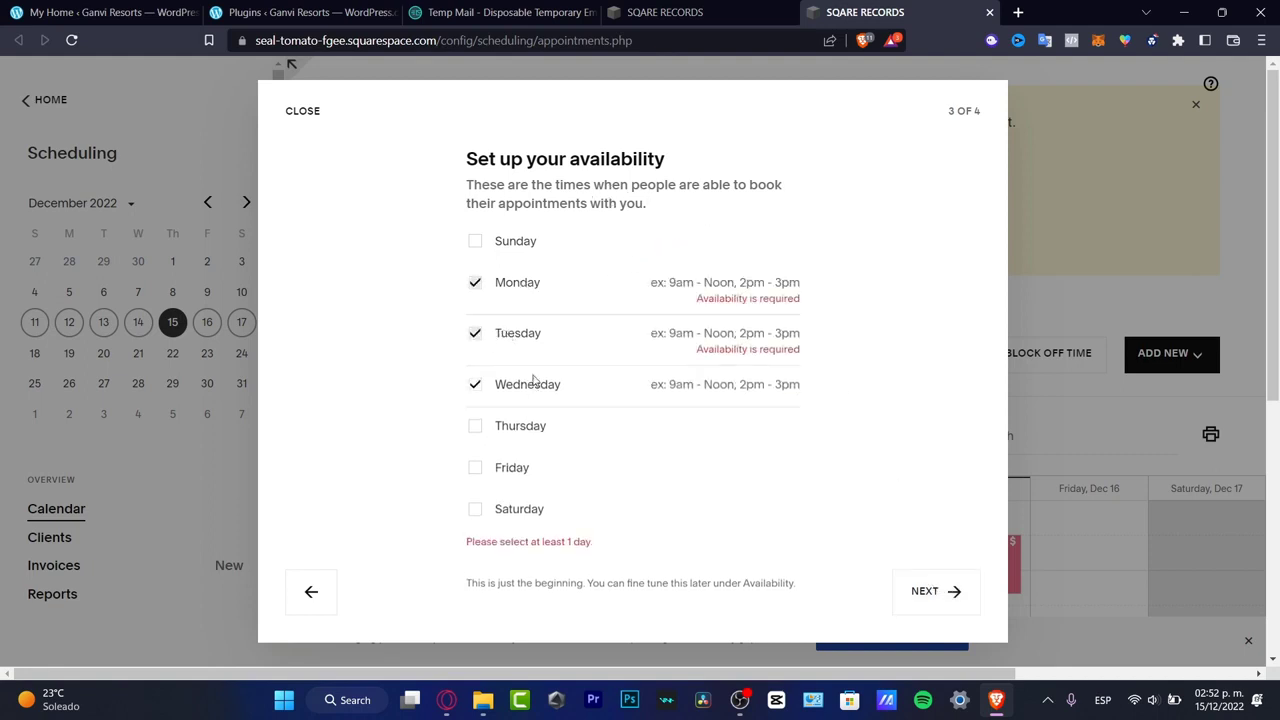
click(536, 428)
click(510, 485)
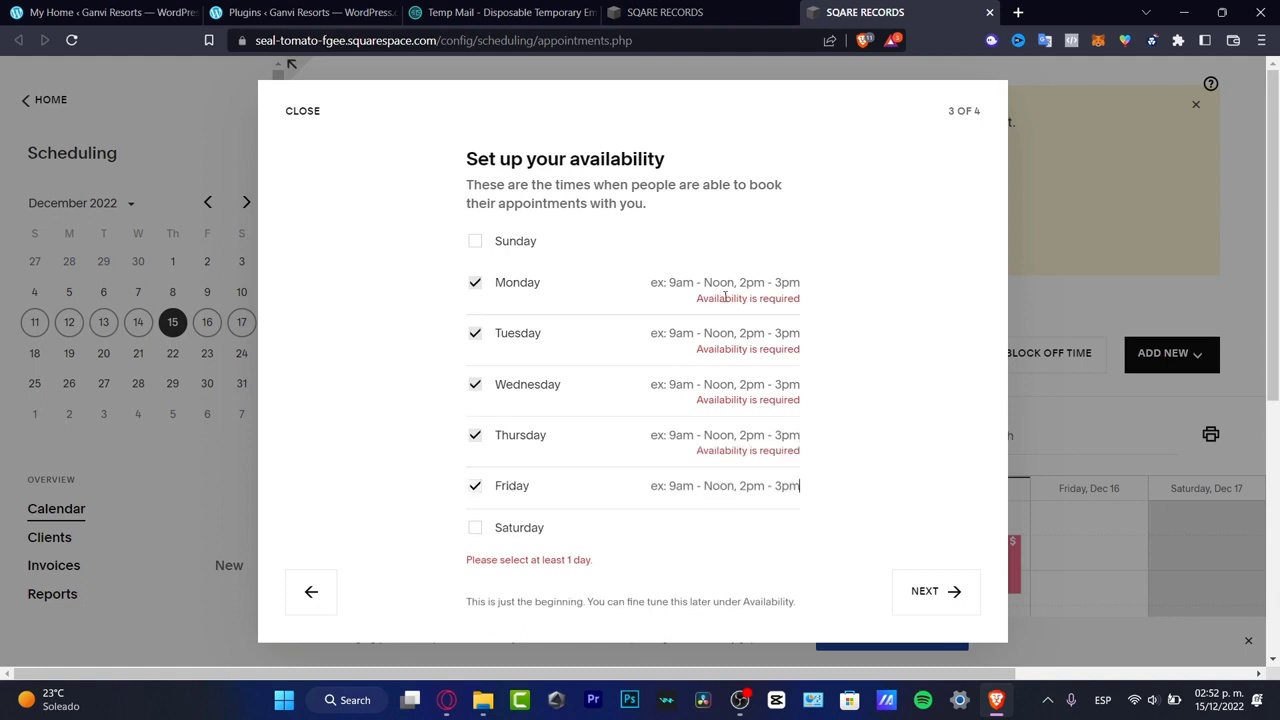
- Set Monday's booking hours to 1pm - 7pm
click(674, 285)
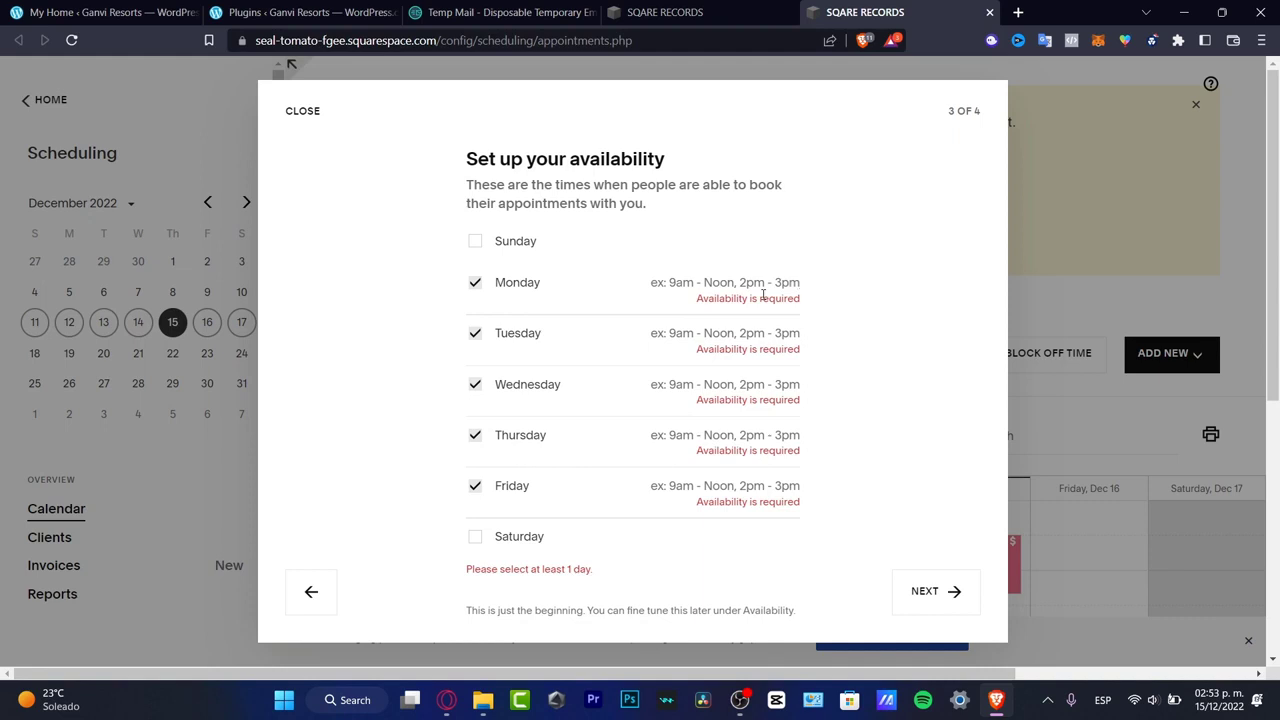
text(1pm - 7pm)
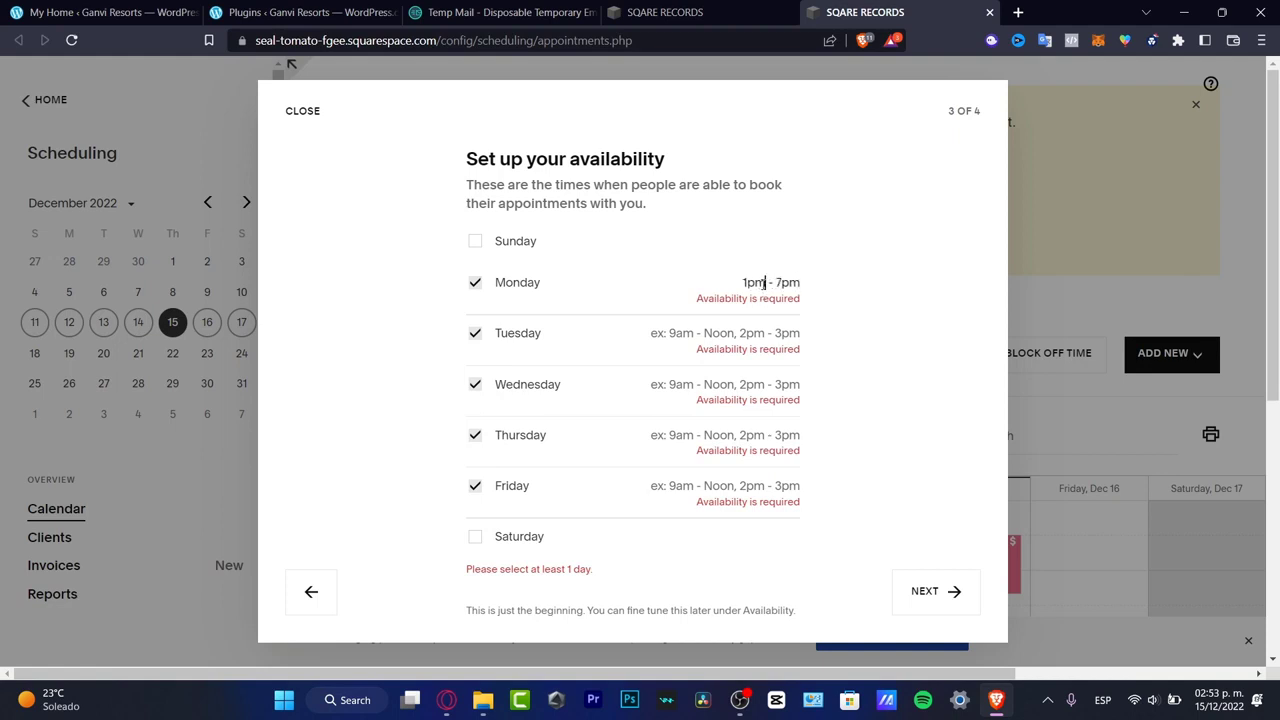
- Copy Monday's booking hours to Tuesday, Wednesday, Thursday and Friday, and continue to the payments stage of the setup
key(ctrl+a)
key(ctrl+c)
click(780, 338)
key(ctrl+v)
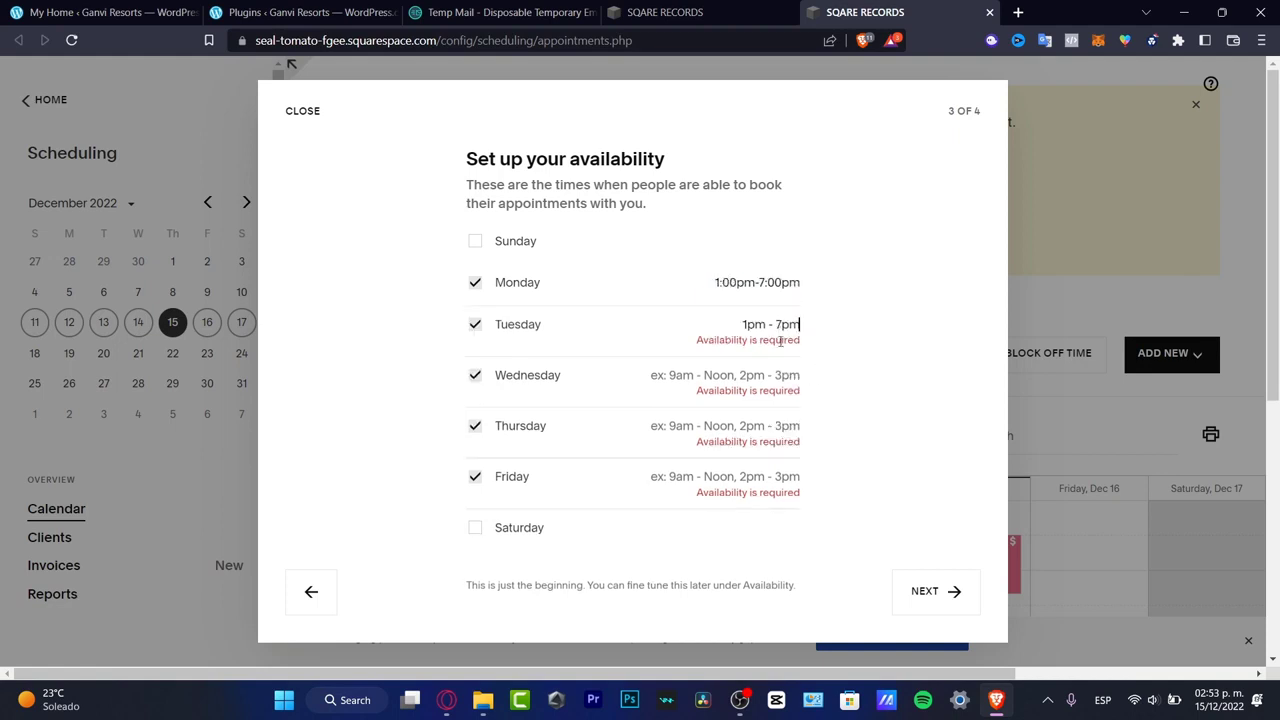
click(782, 376)
key(ctrl+v)
click(784, 420)
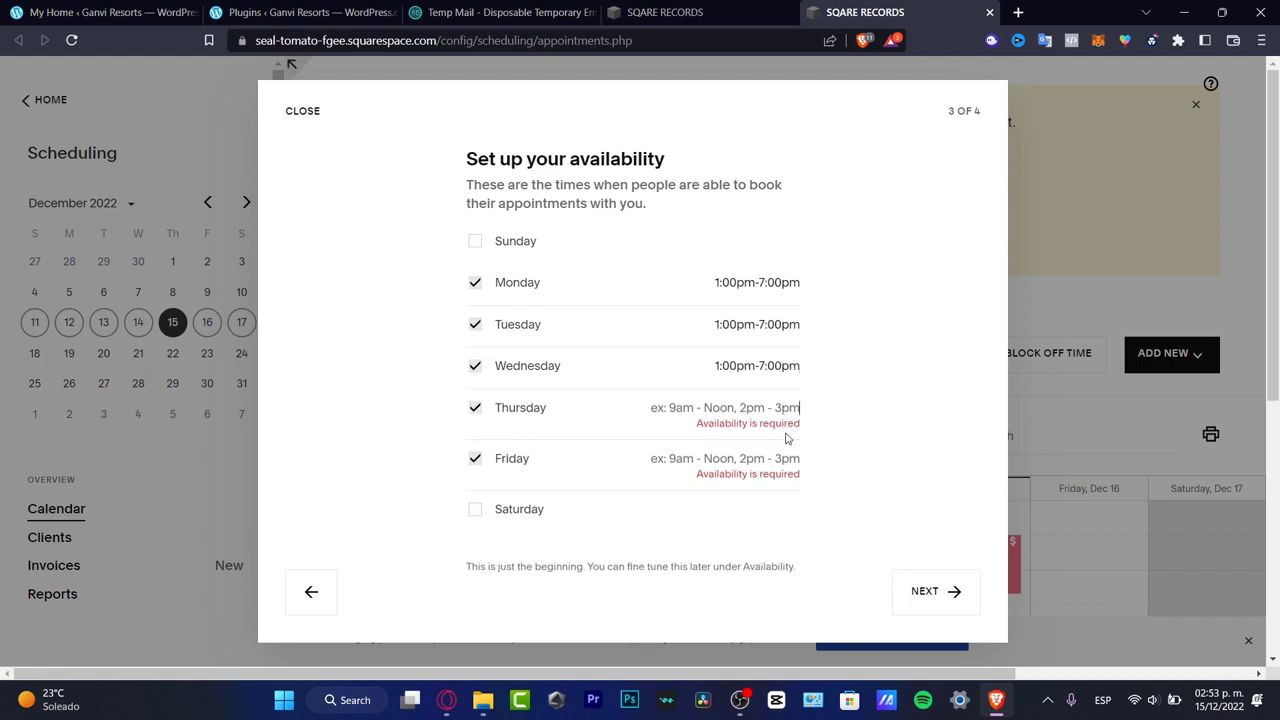
key(ctrl+v)
click(795, 458)
key(ctrl+v)
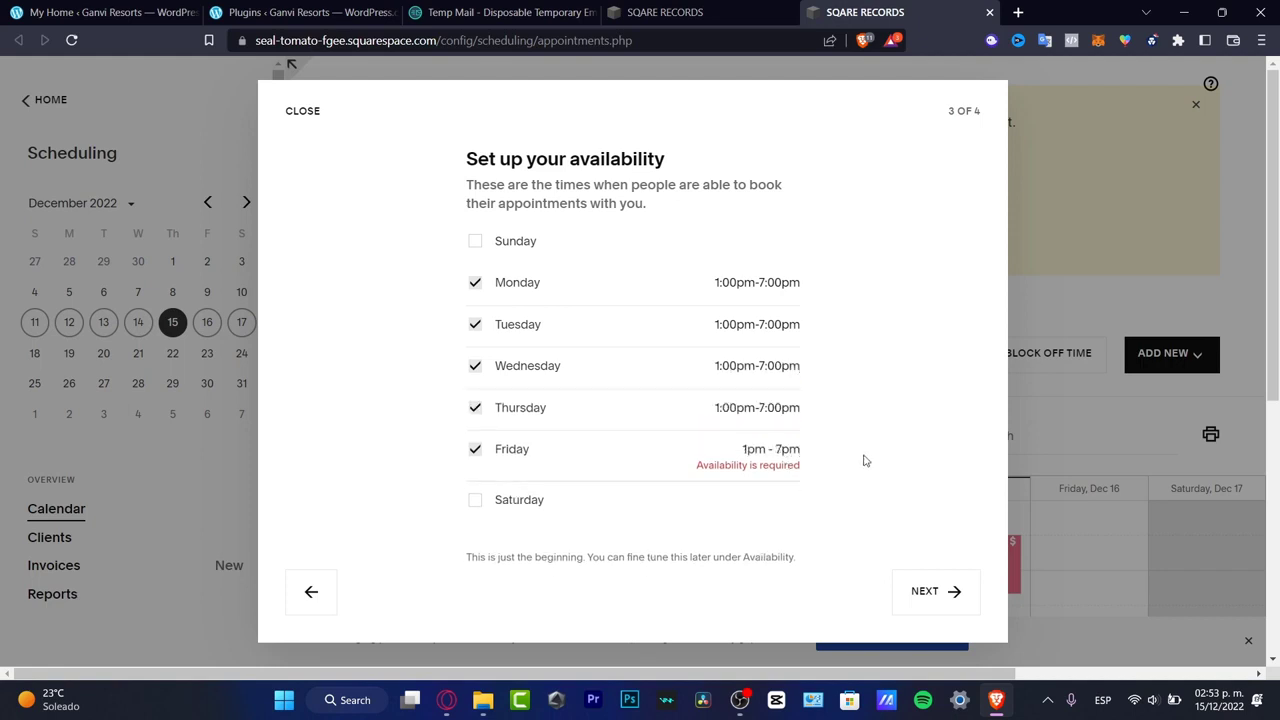
click(908, 503)
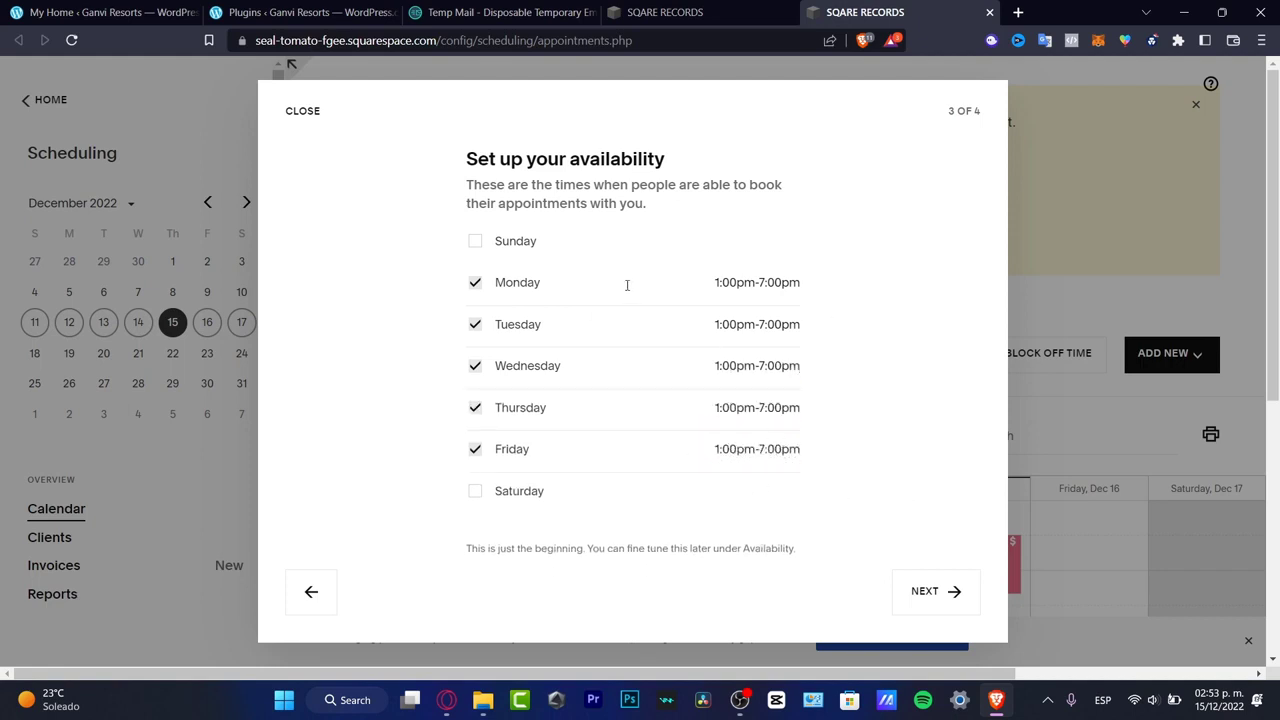
click(950, 592)
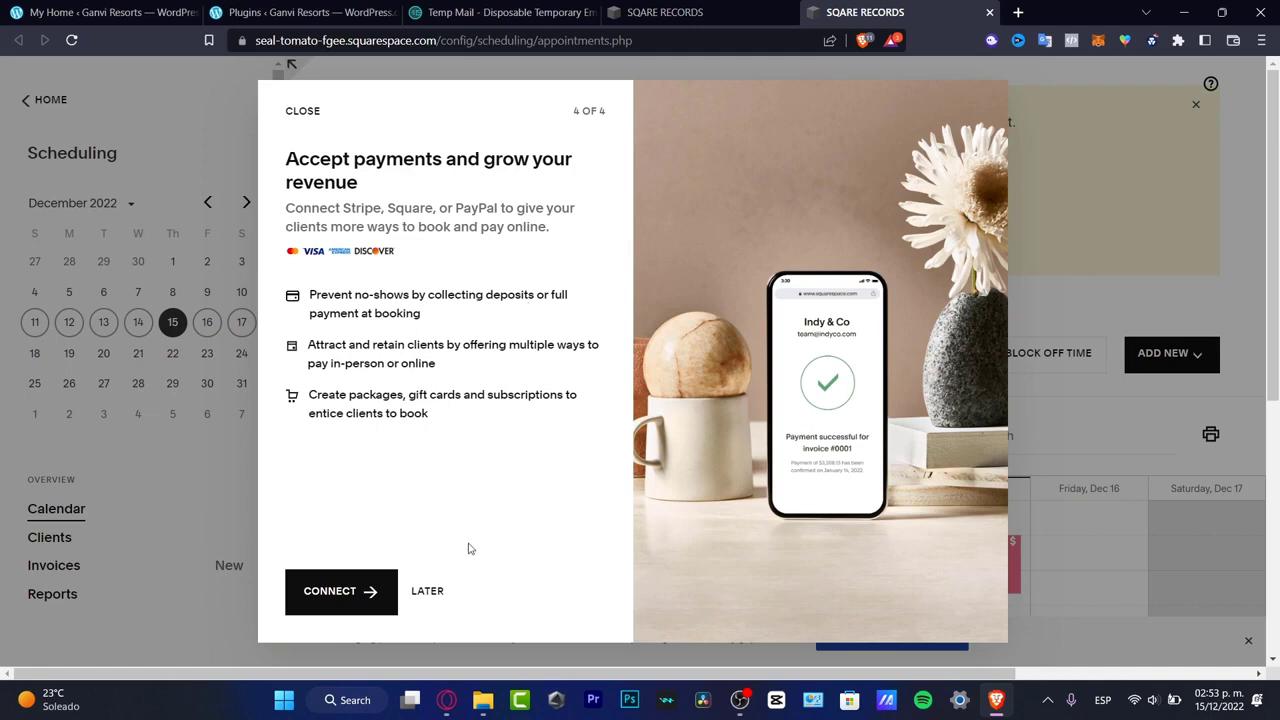
- Postpone connecting a payment processor and open the details of the sample consultation on Thursday, December 15
click(443, 594)
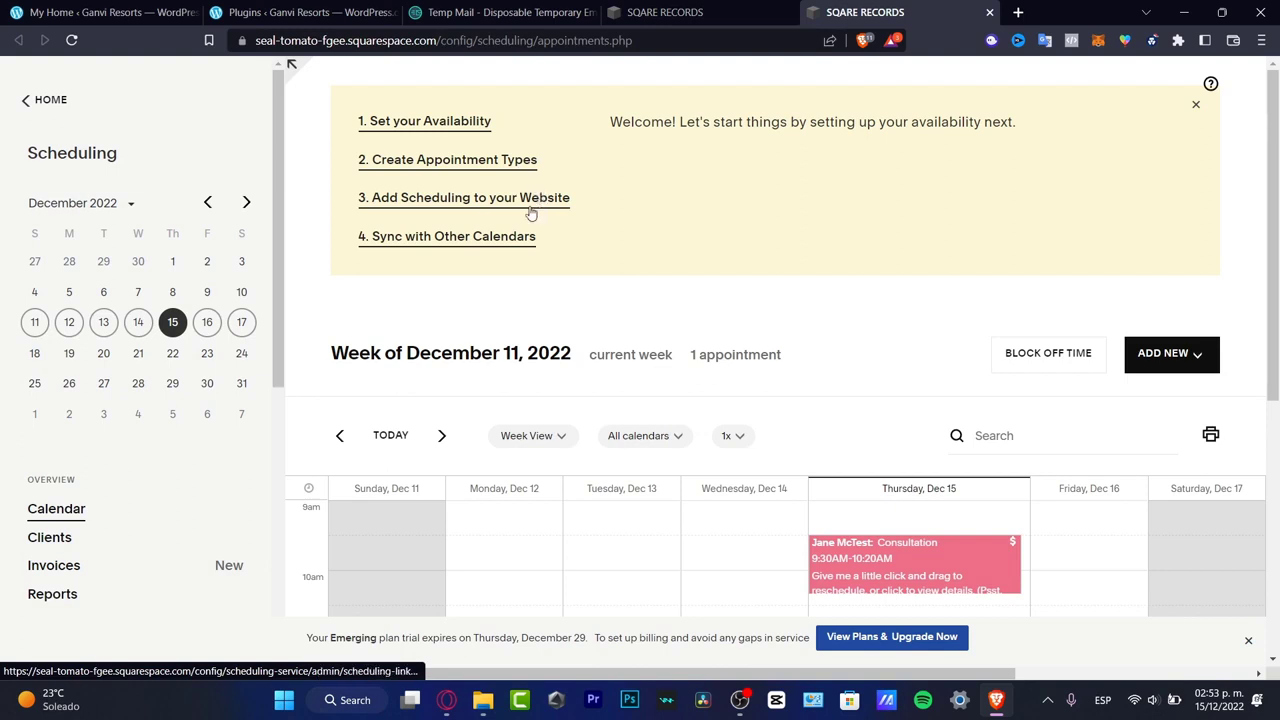
scroll(820, 330, down, 3)
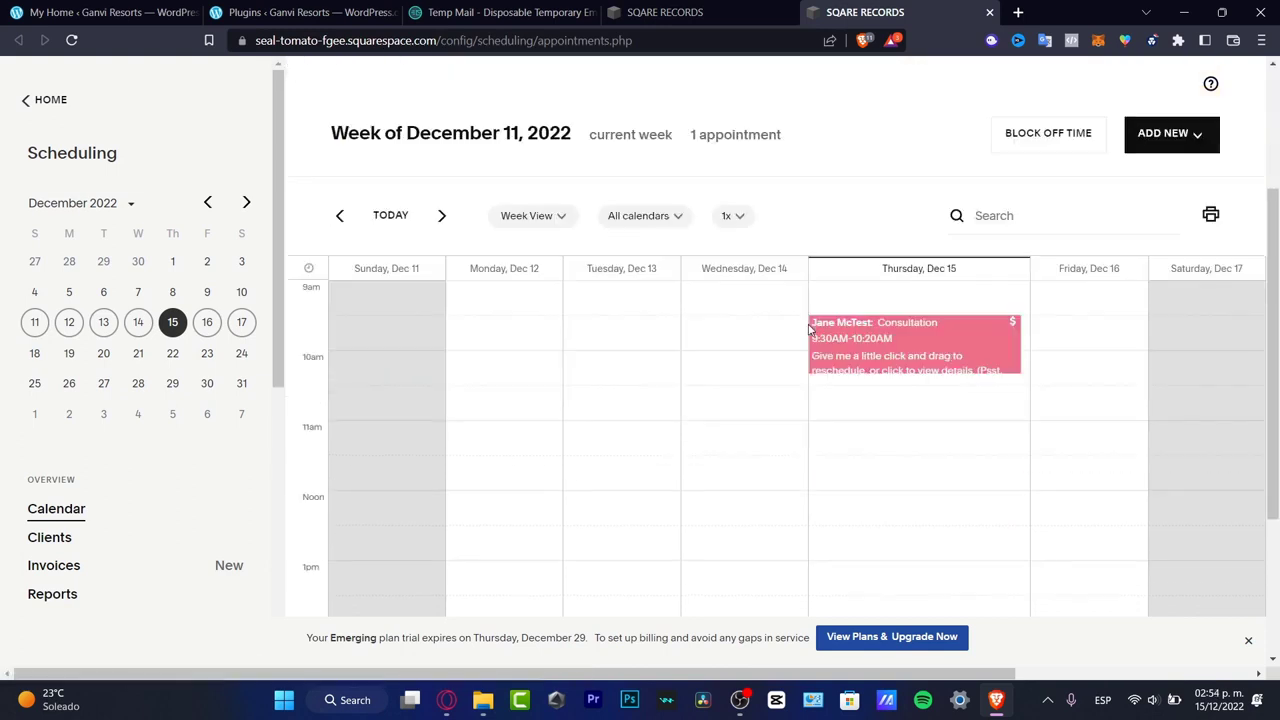
click(944, 327)
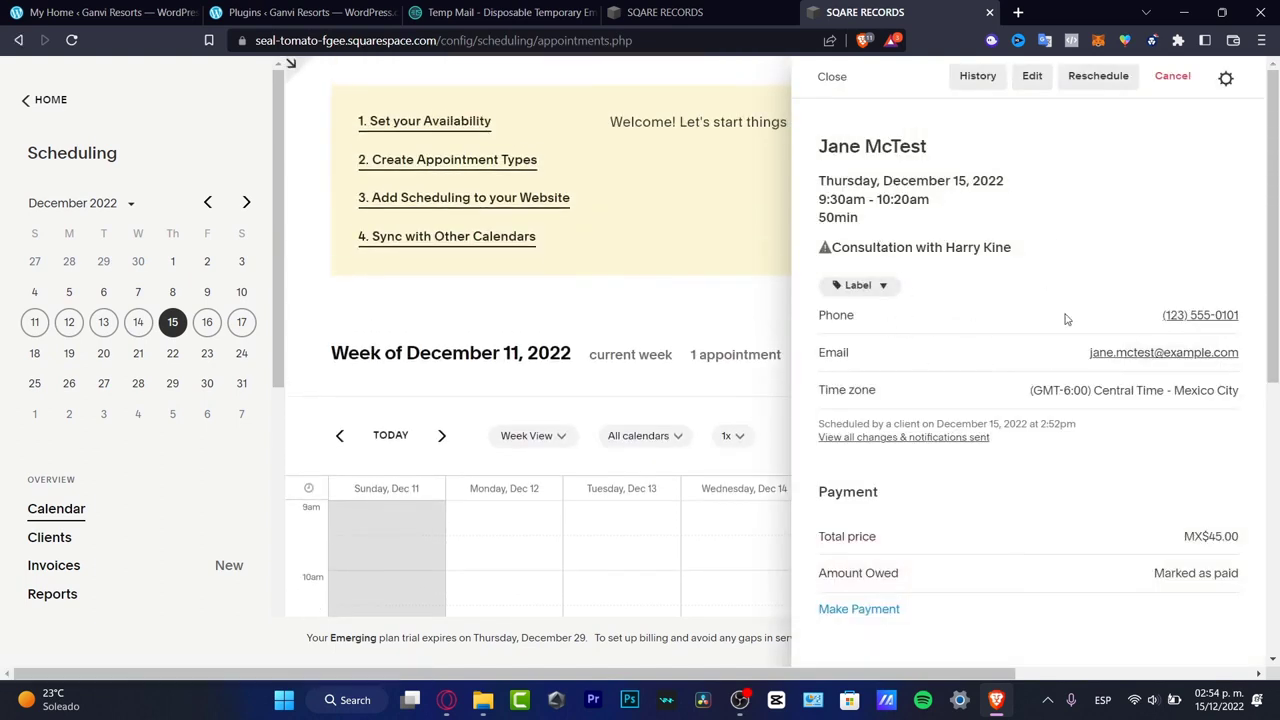
- Open the calendar availability setup and save the Consultation's regular hours as 9:00am-5:00pm from Monday to Friday
click(491, 131)
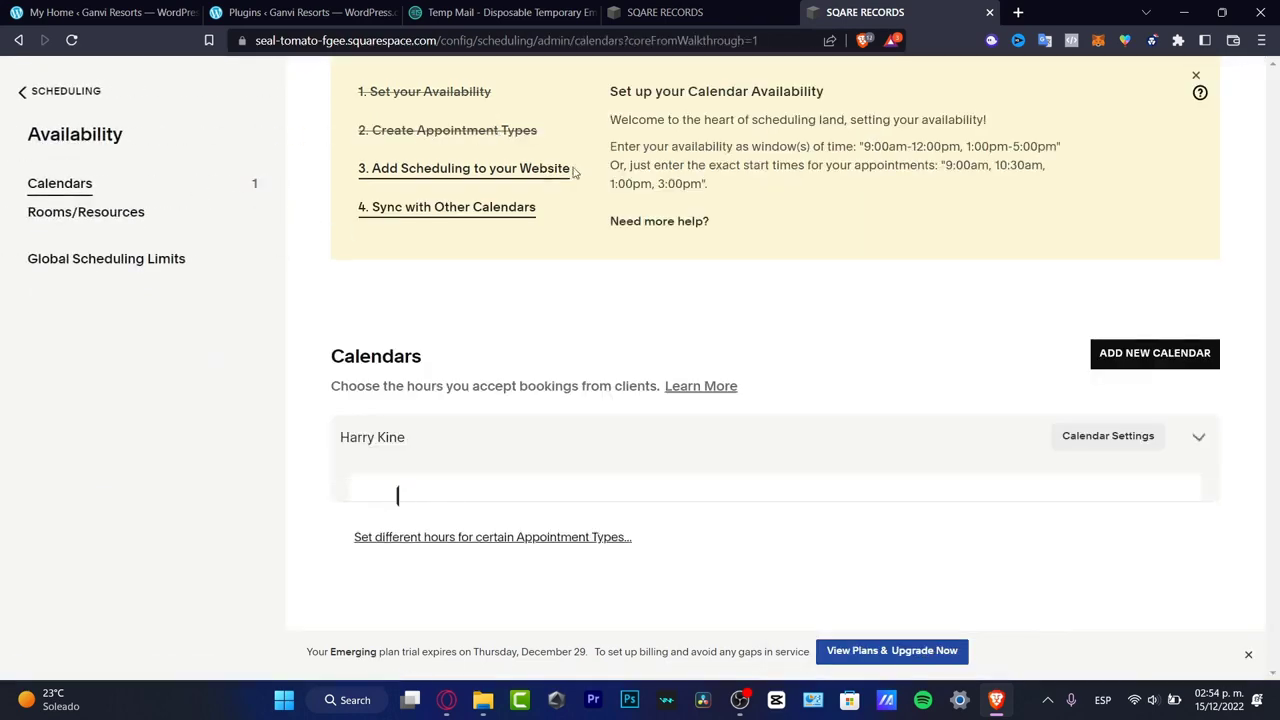
scroll(876, 238, down, 3)
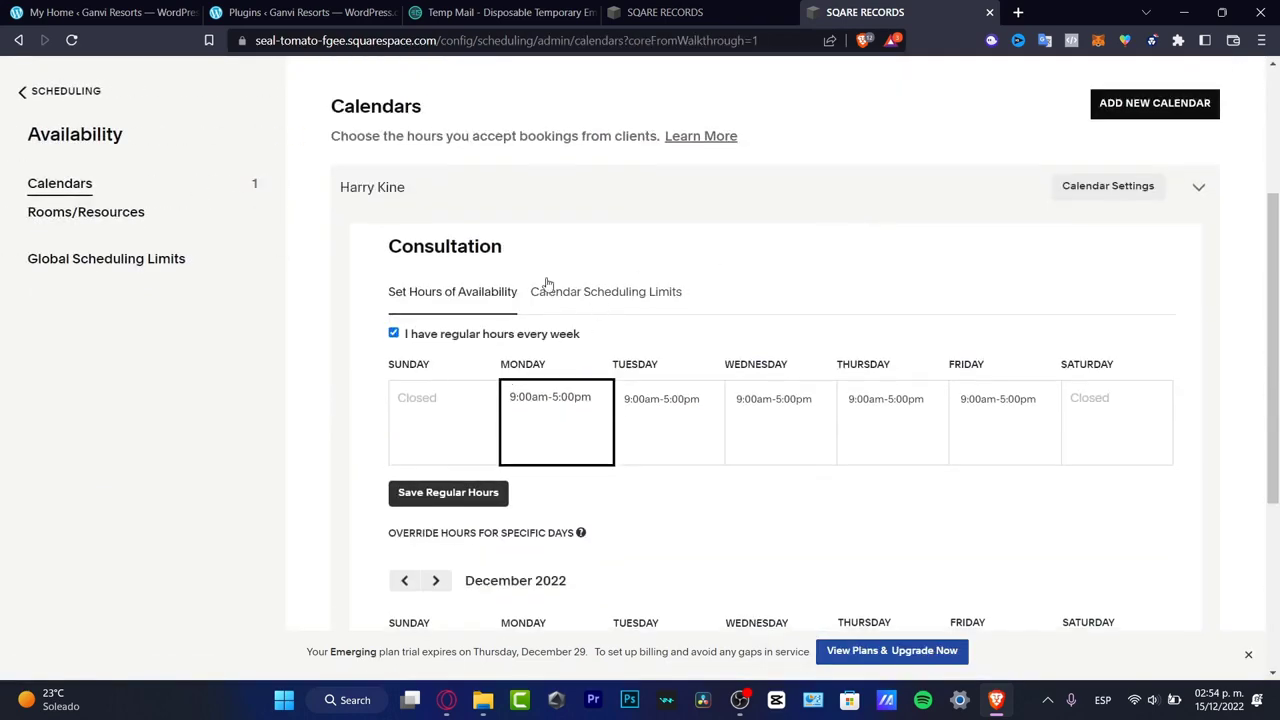
click(474, 497)
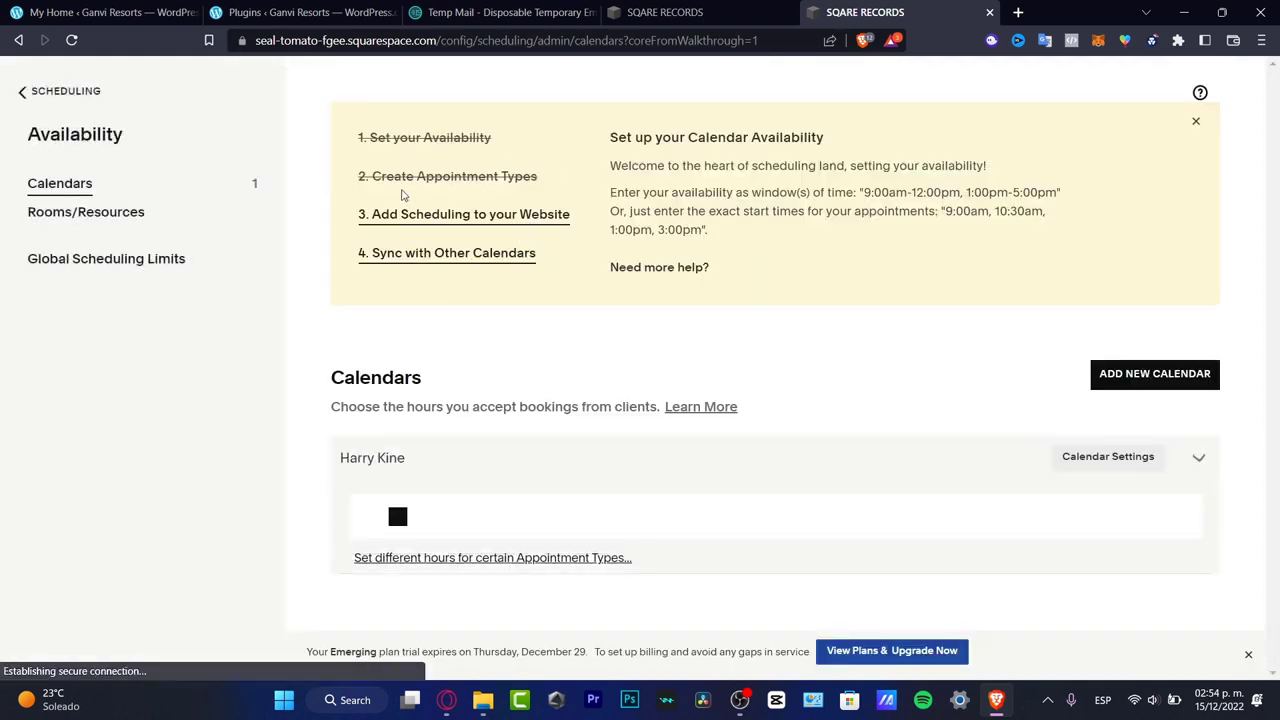
- Open the guide for adding scheduling to the website and copy the general scheduling page link
click(444, 222)
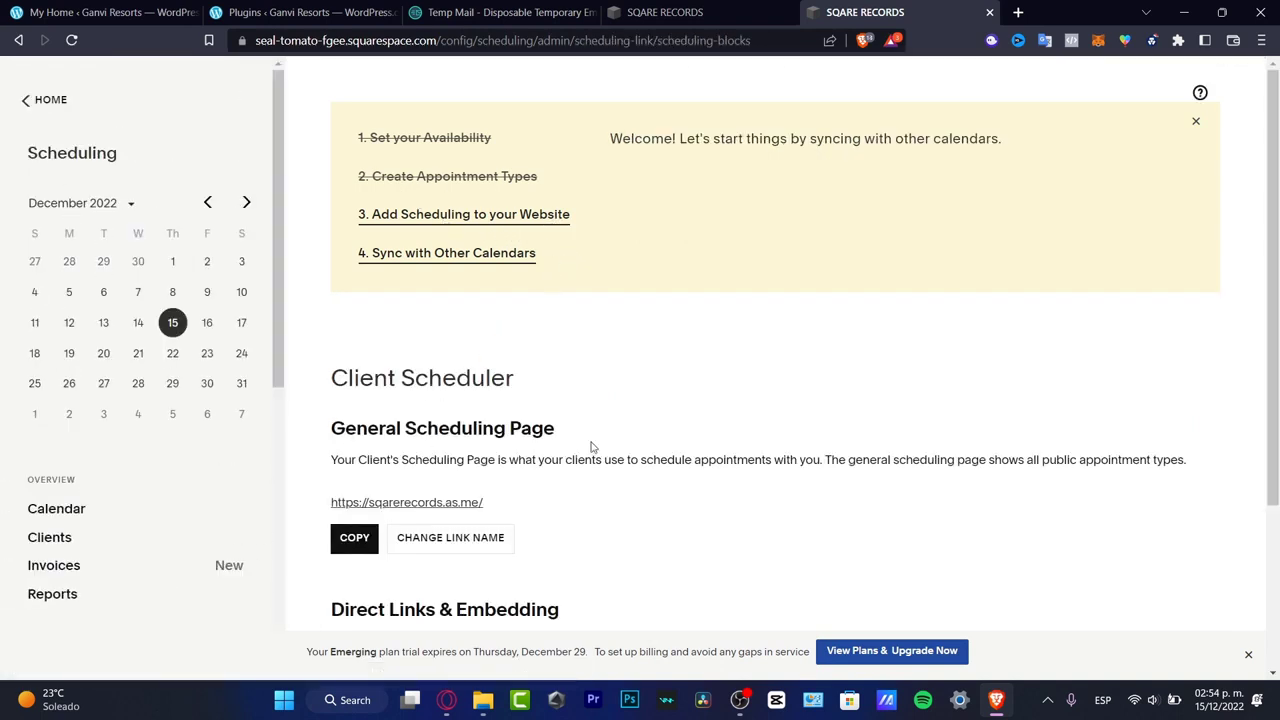
click(356, 548)
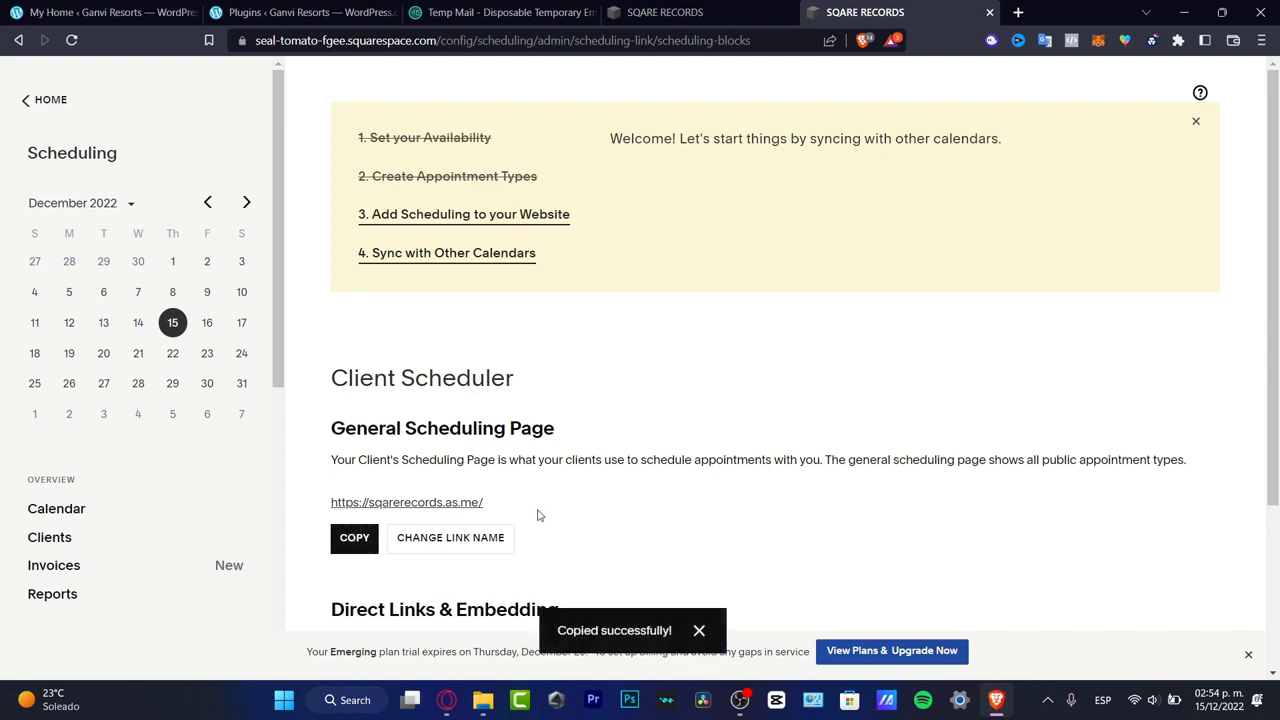
scroll(540, 517, down, 2)
click(697, 18)
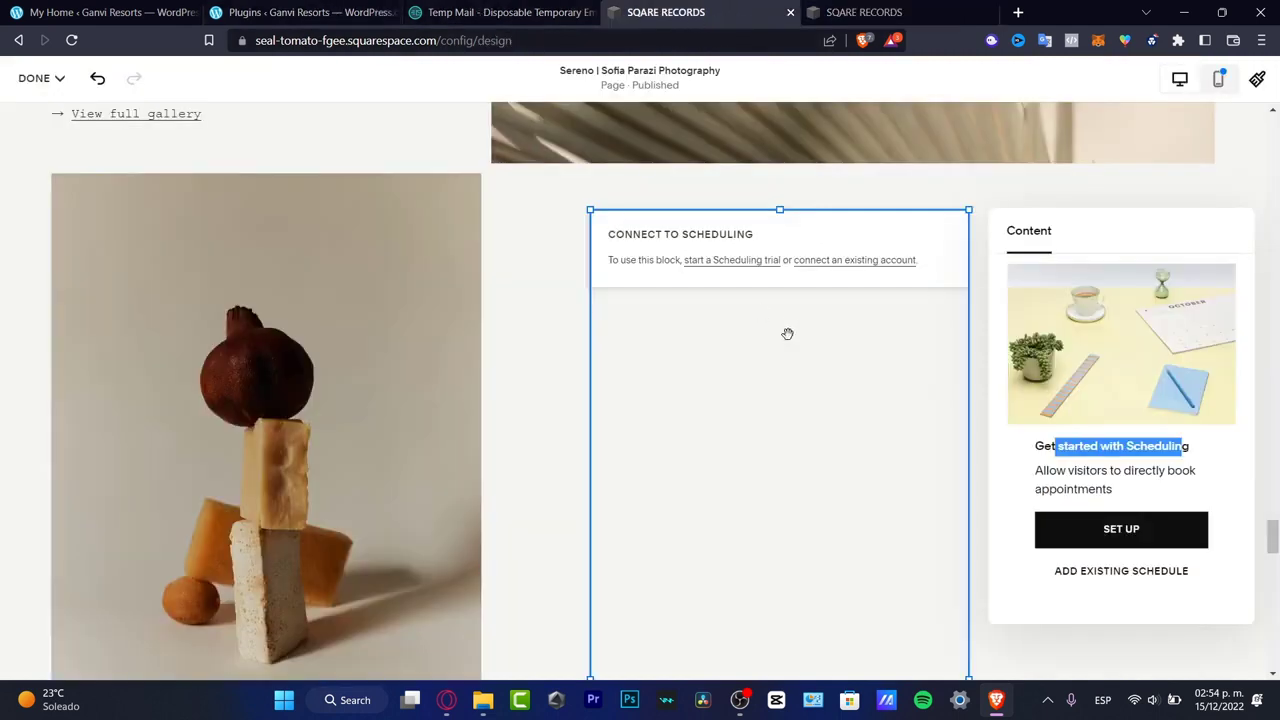
click(771, 307)
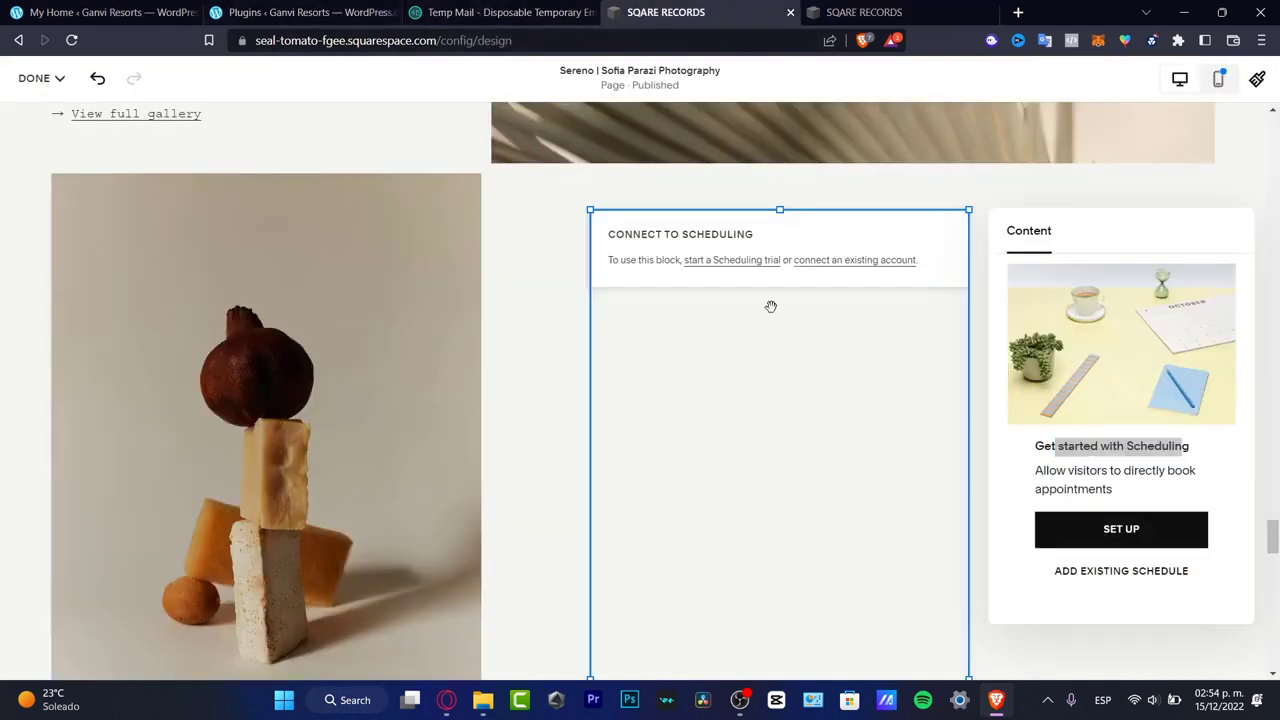
click(1110, 569)
click(1103, 314)
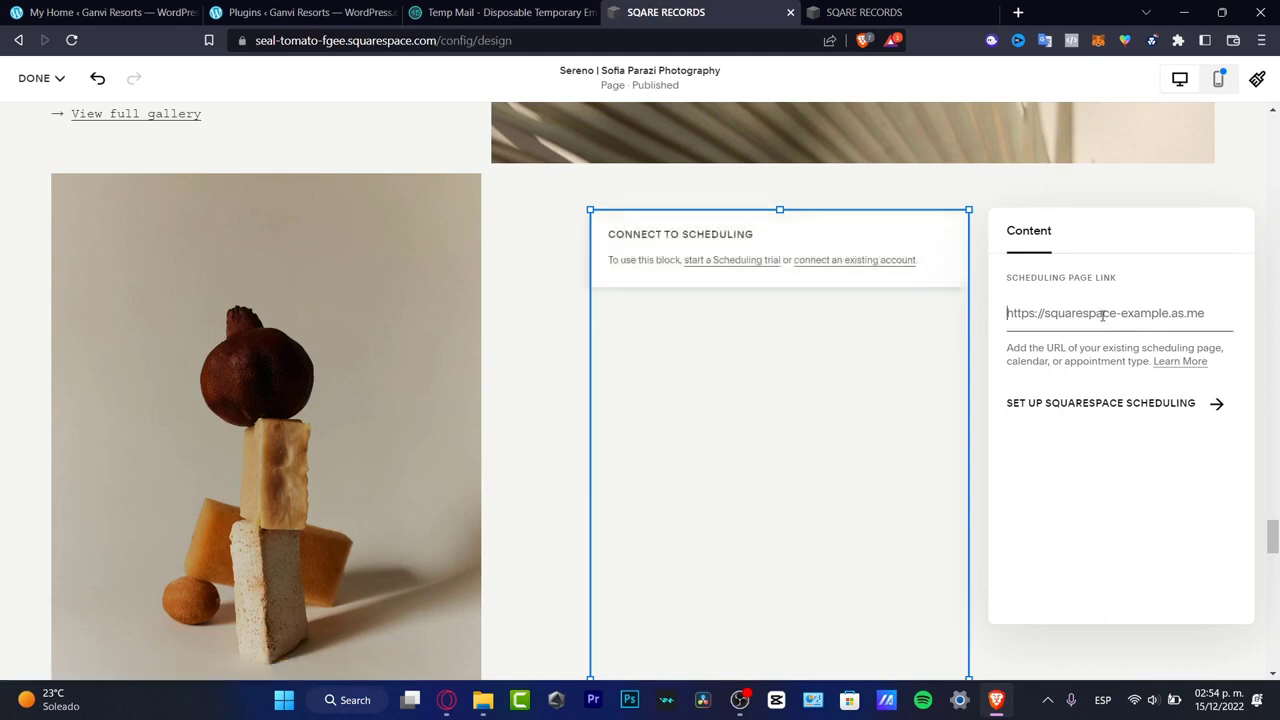
key(ctrl+v)
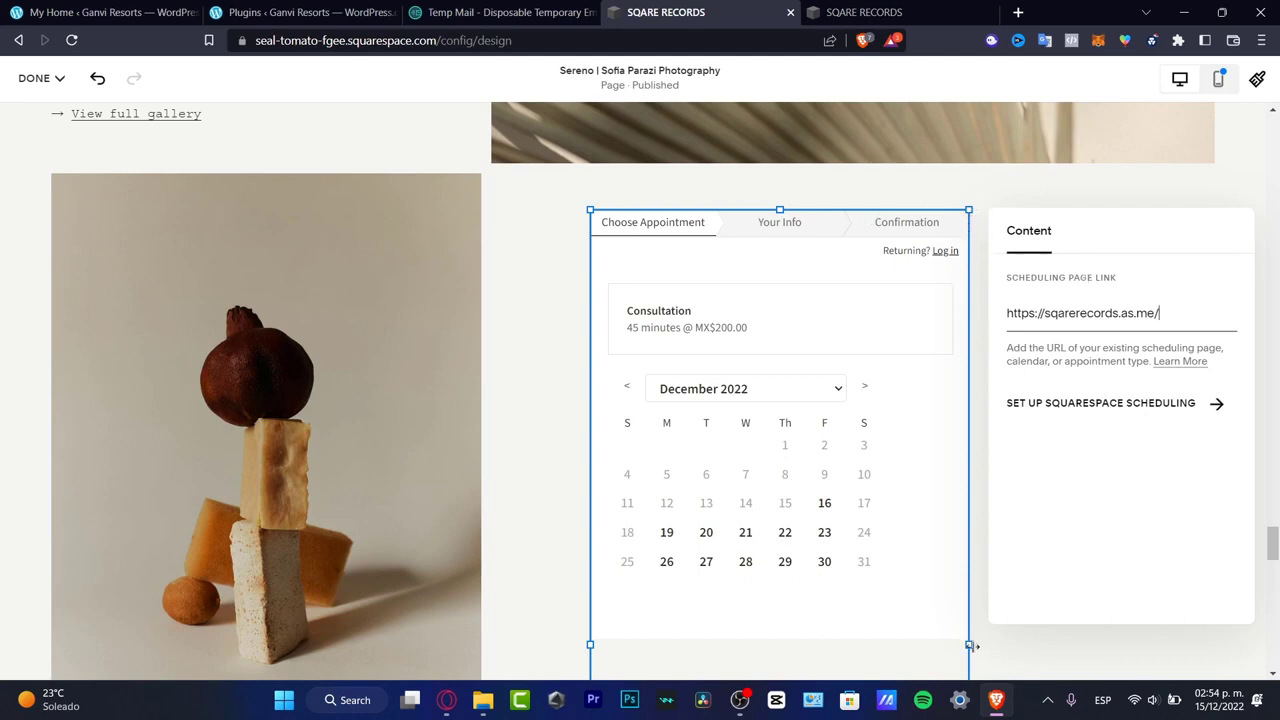
- Widen the Scheduling block until its outer edge lines up with the edge of the palm leaf image above
click(926, 597)
drag(972, 643, 1213, 627)
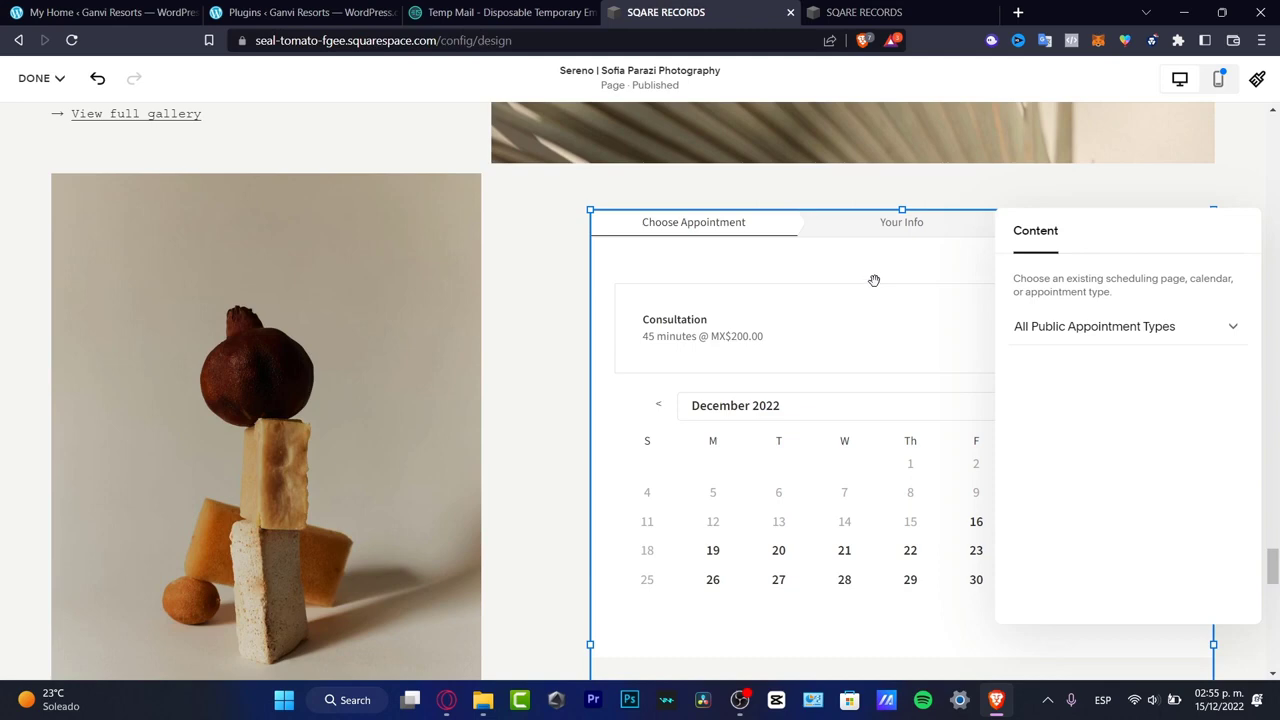
scroll(874, 281, down, 5)
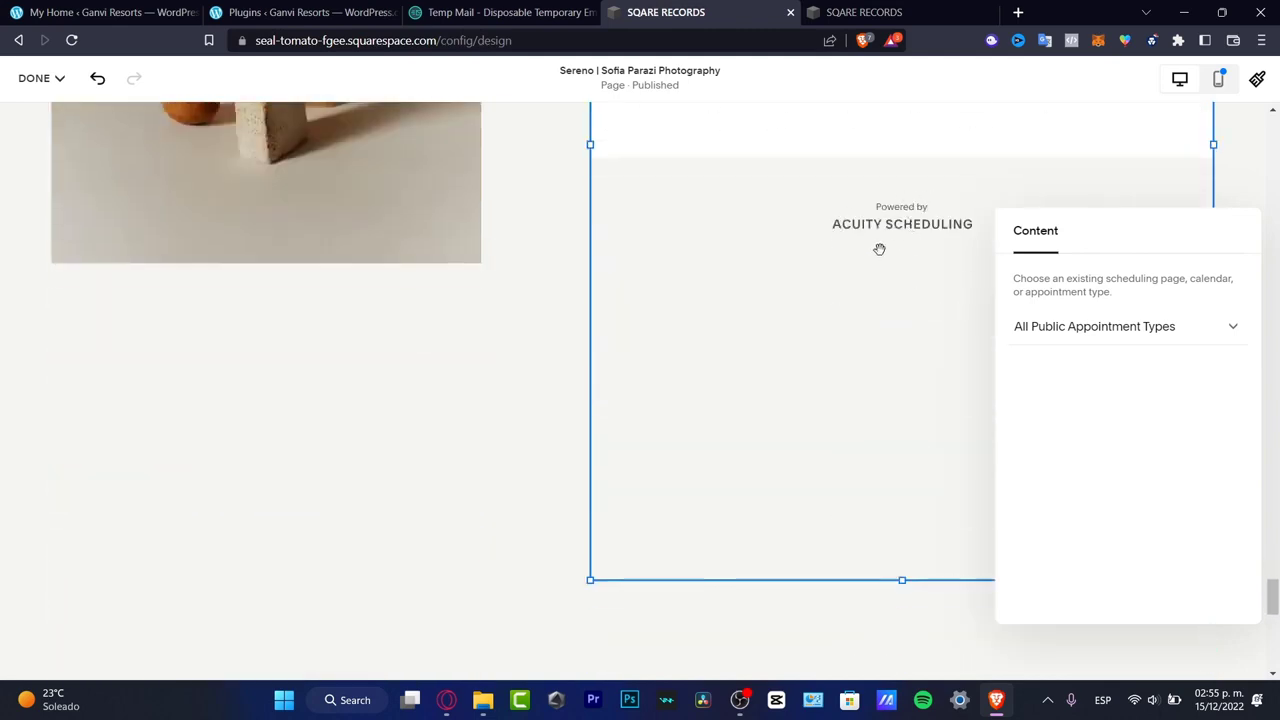
- Close the scheduling settings tab and examine the booking calendar beside the pomegranate photo in the full page preview
click(893, 16)
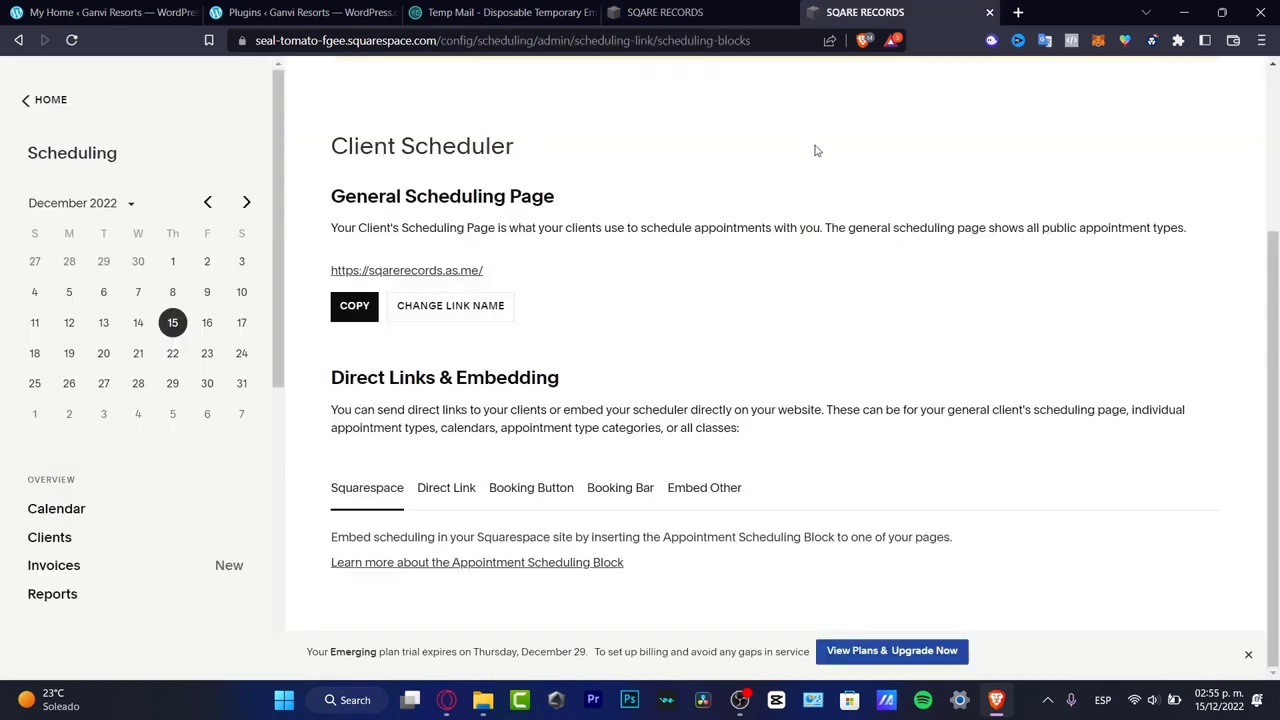
key(ctrl+w)
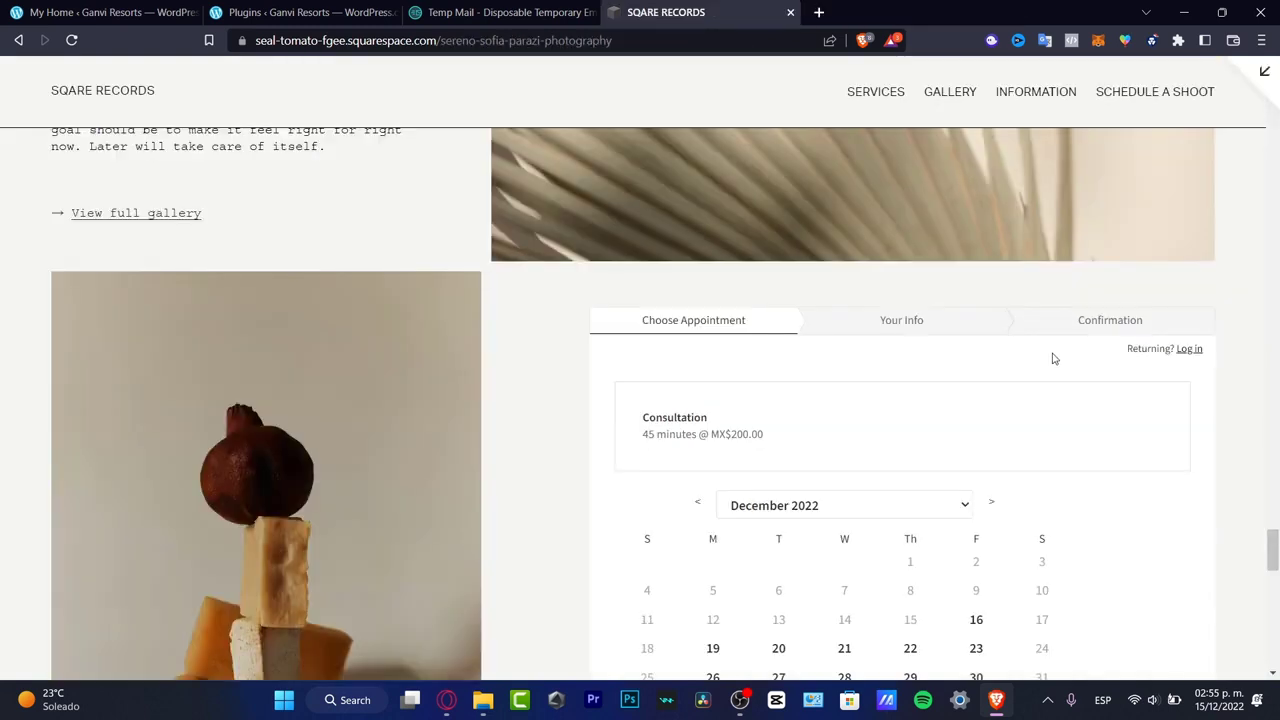
scroll(1157, 348, down, 3)
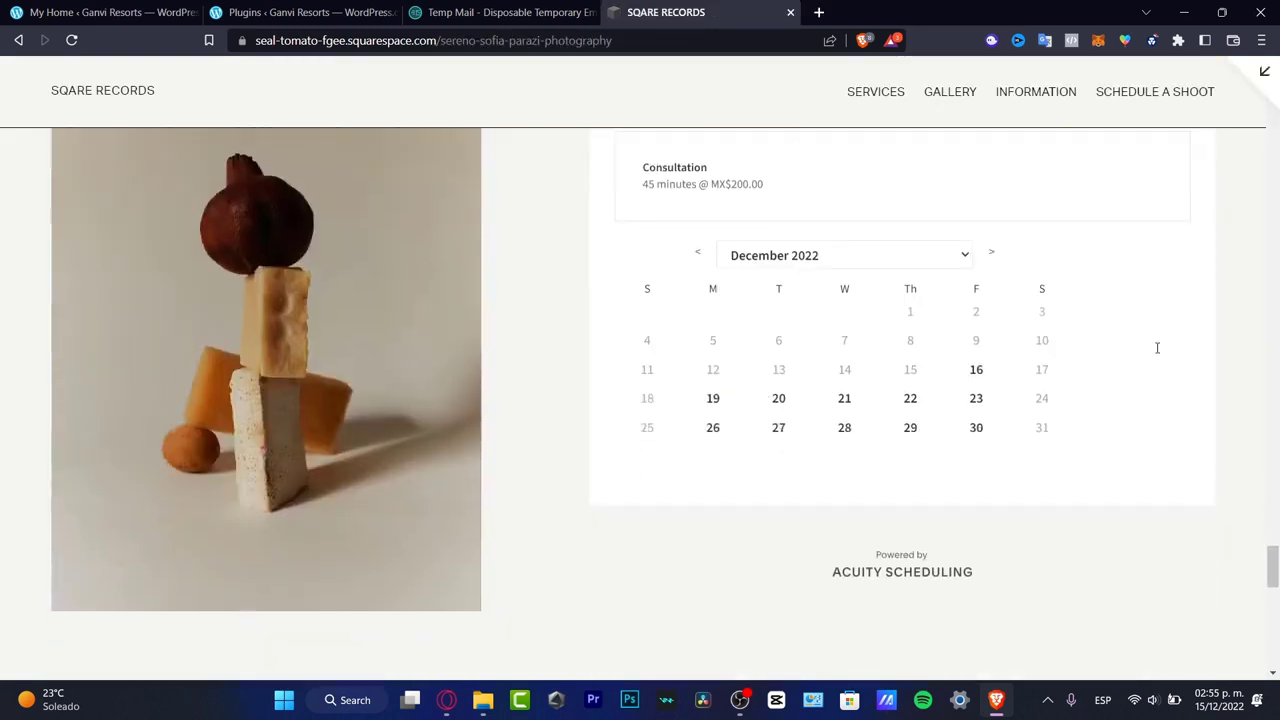
drag(1274, 571, 1277, 561)
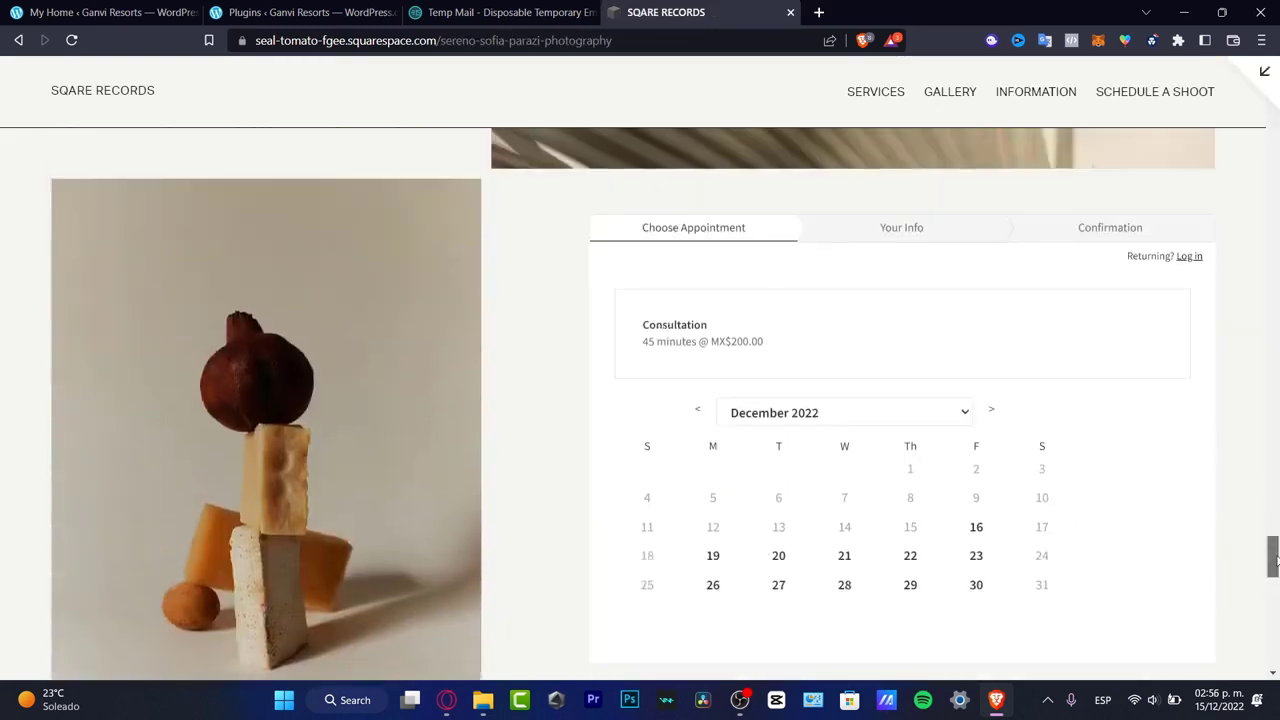
- Test the booking calendar by choosing December 20, 2022 at 10:30am and continuing to the client information form
click(778, 556)
click(791, 631)
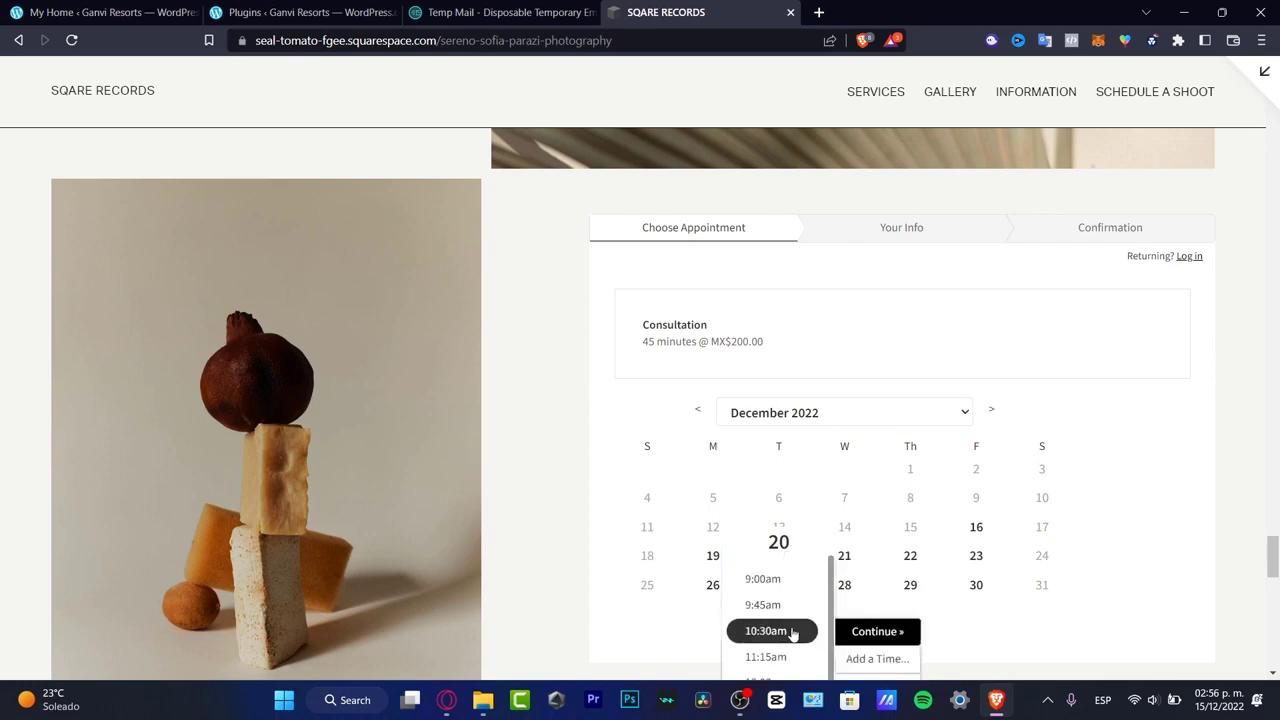
click(890, 630)
scroll(910, 425, down, 3)
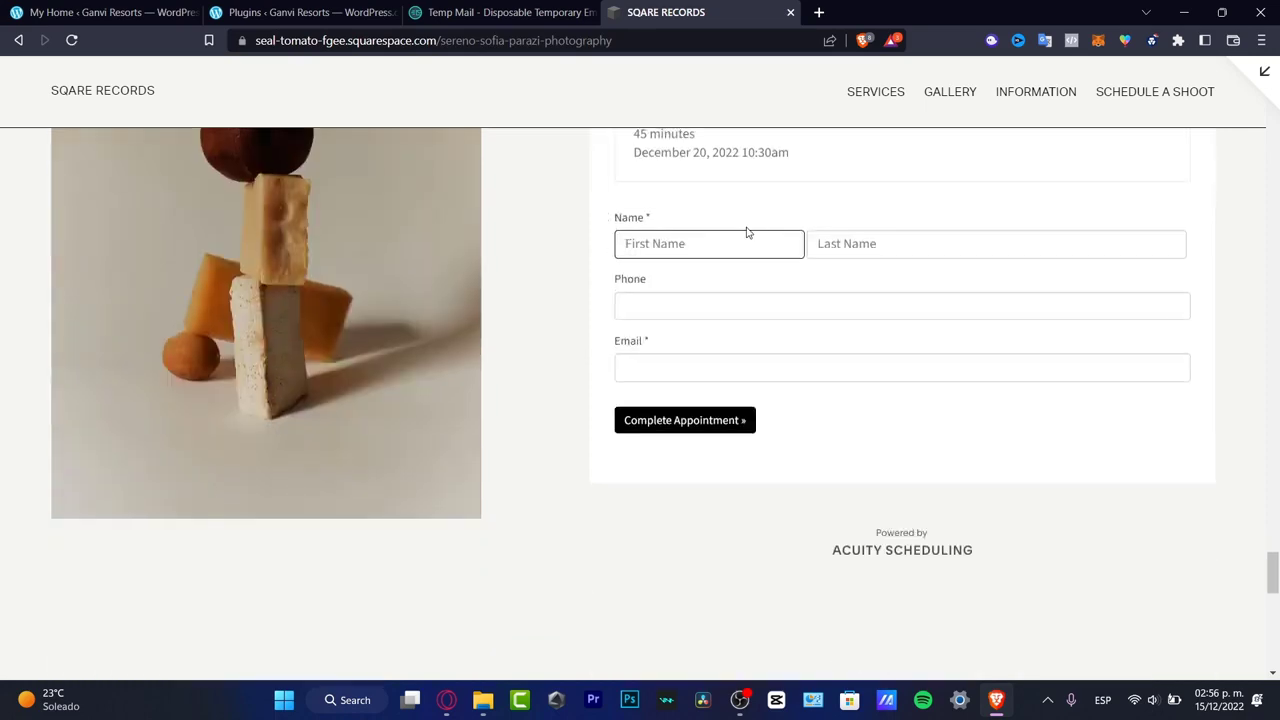
- Test the booking form's validation by submitting the consultation appointment with the name, phone and email fields left empty
click(843, 300)
click(835, 368)
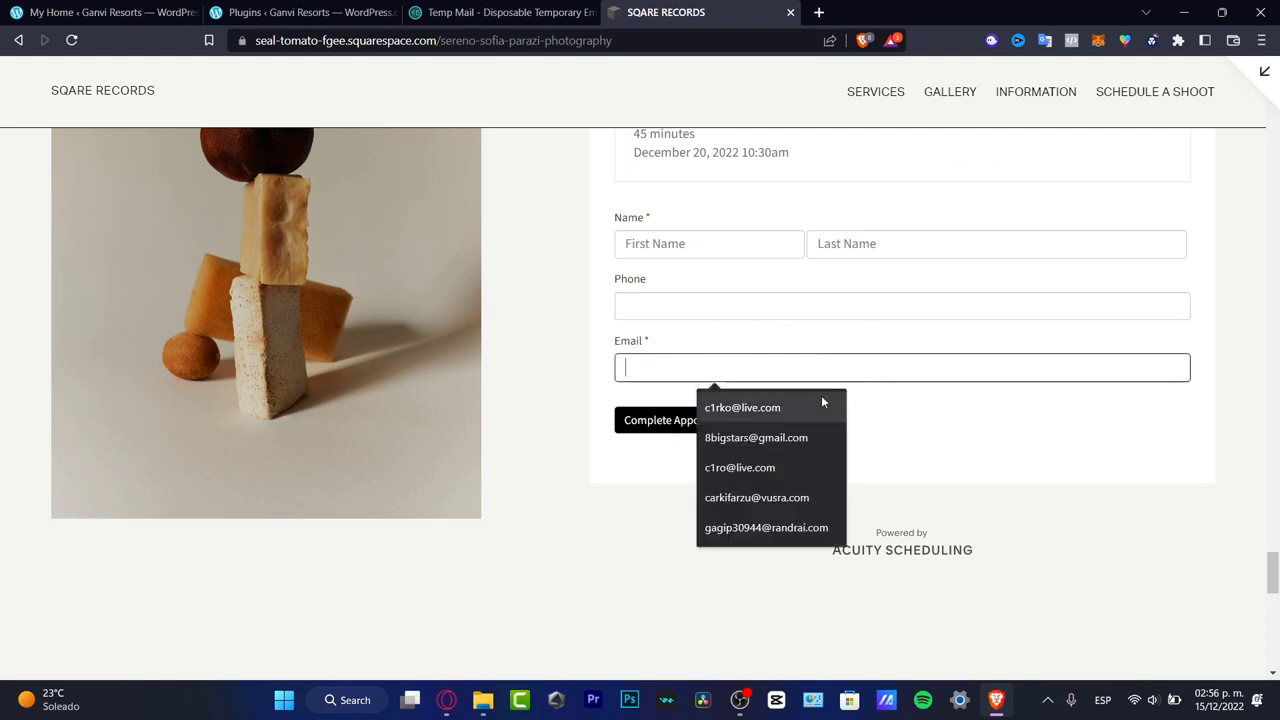
click(658, 420)
scroll(868, 474, up, 3)
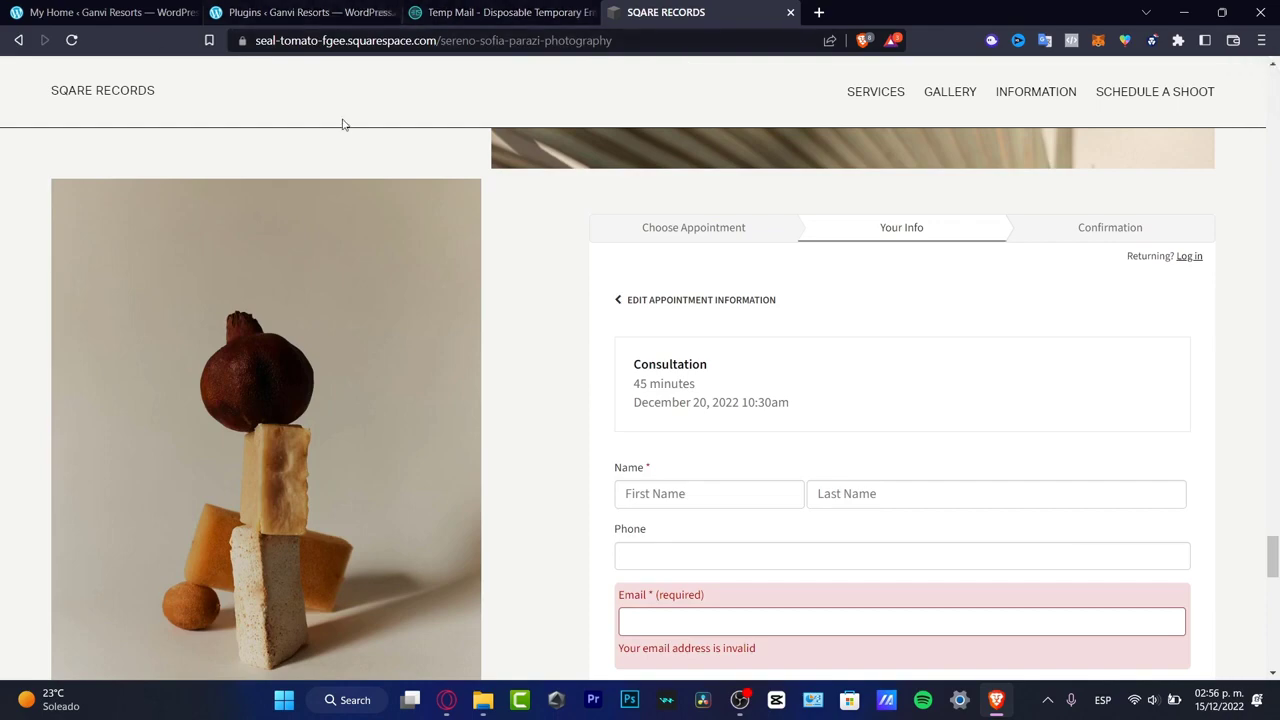
- Return to the SQARE RECORDS home page from the booking form and leave the full page preview
scroll(349, 142, up, 15)
click(137, 95)
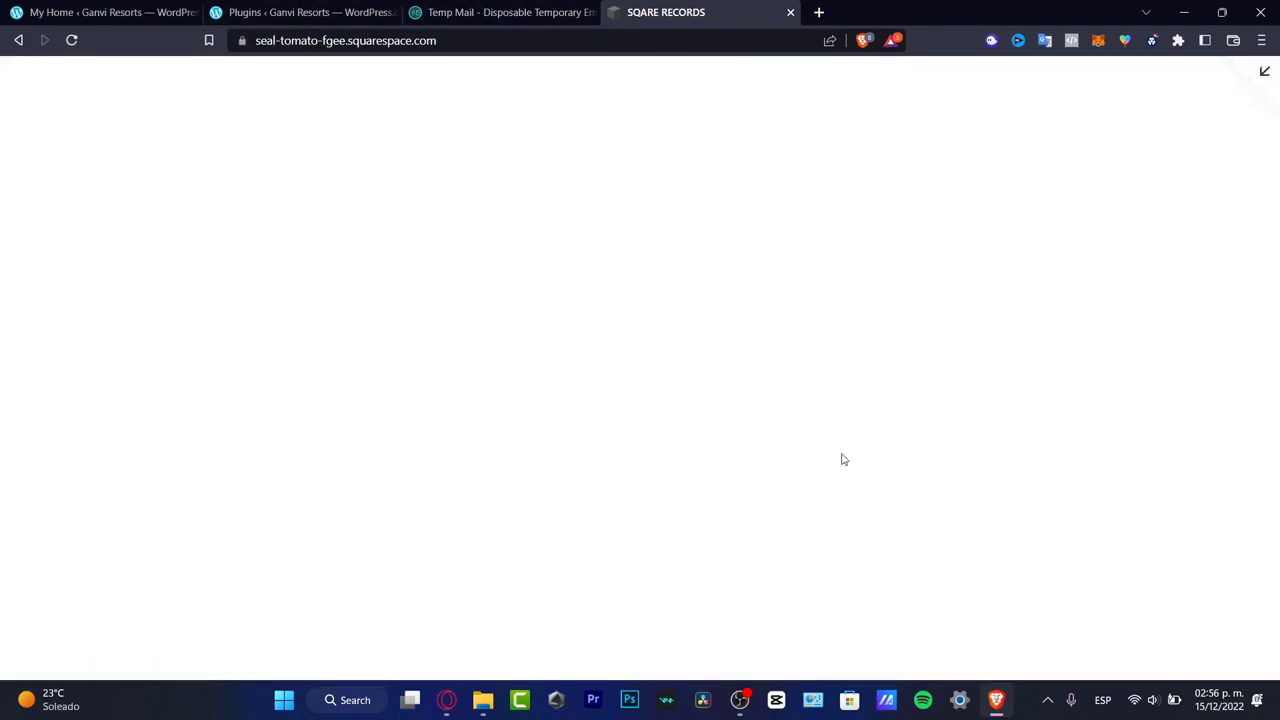
scroll(1058, 387, down, 3)
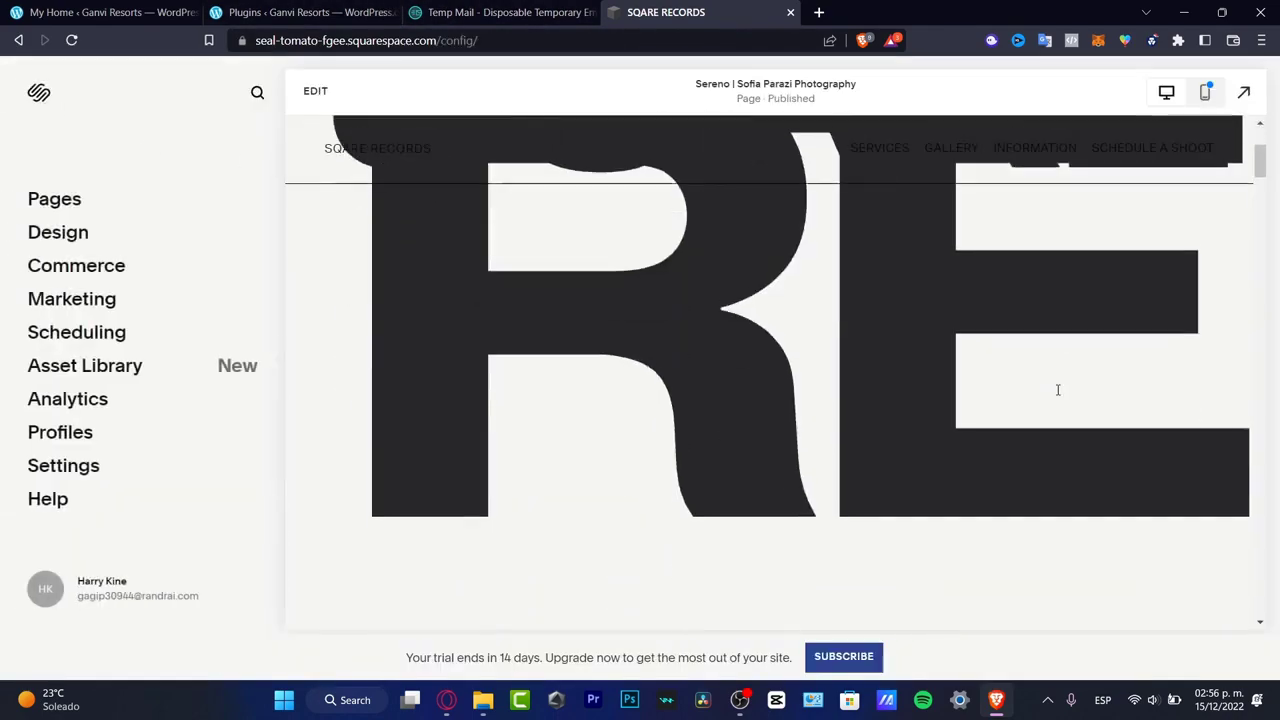
- Open the site's Profiles section and dismiss its introduction to view the list of all profiles
click(70, 434)
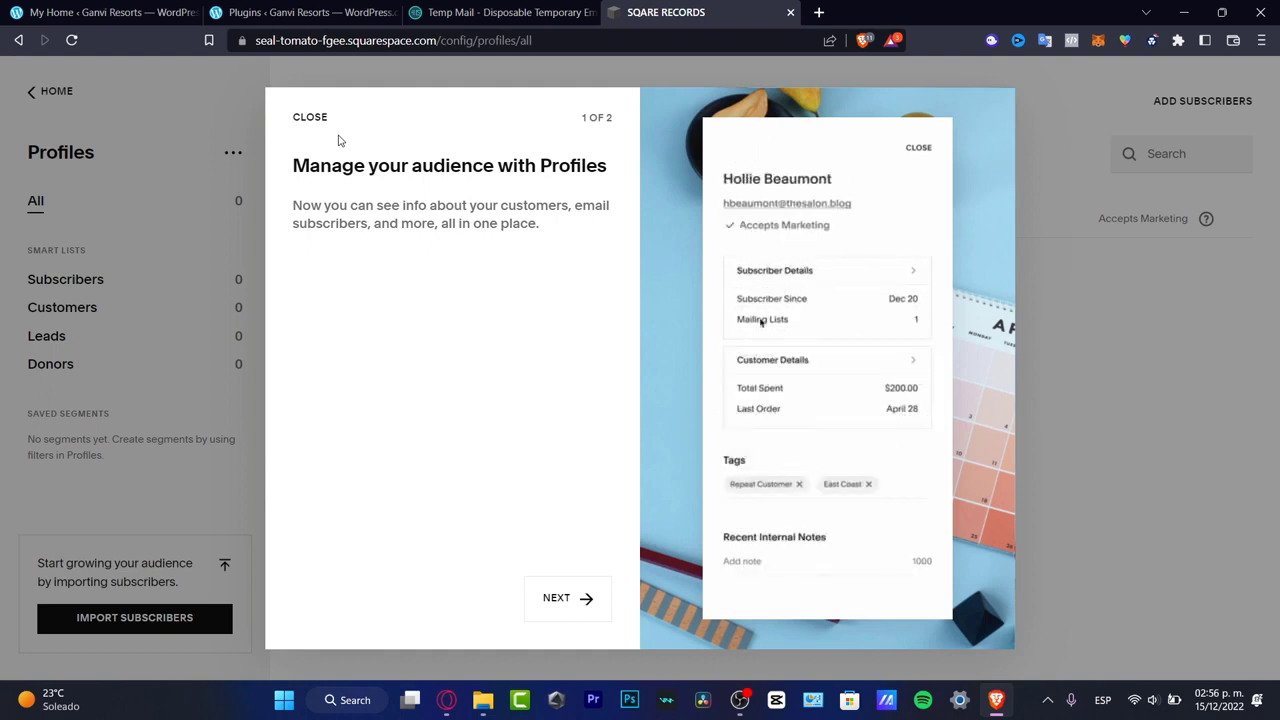
click(312, 115)
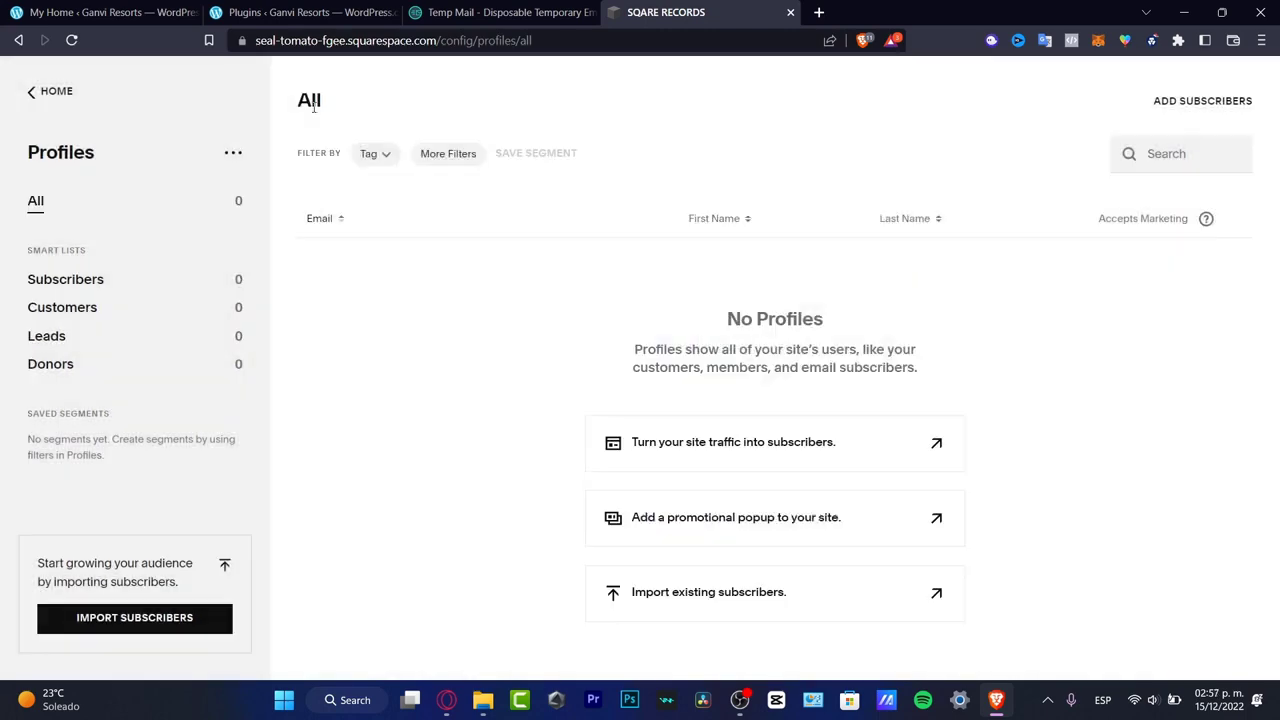